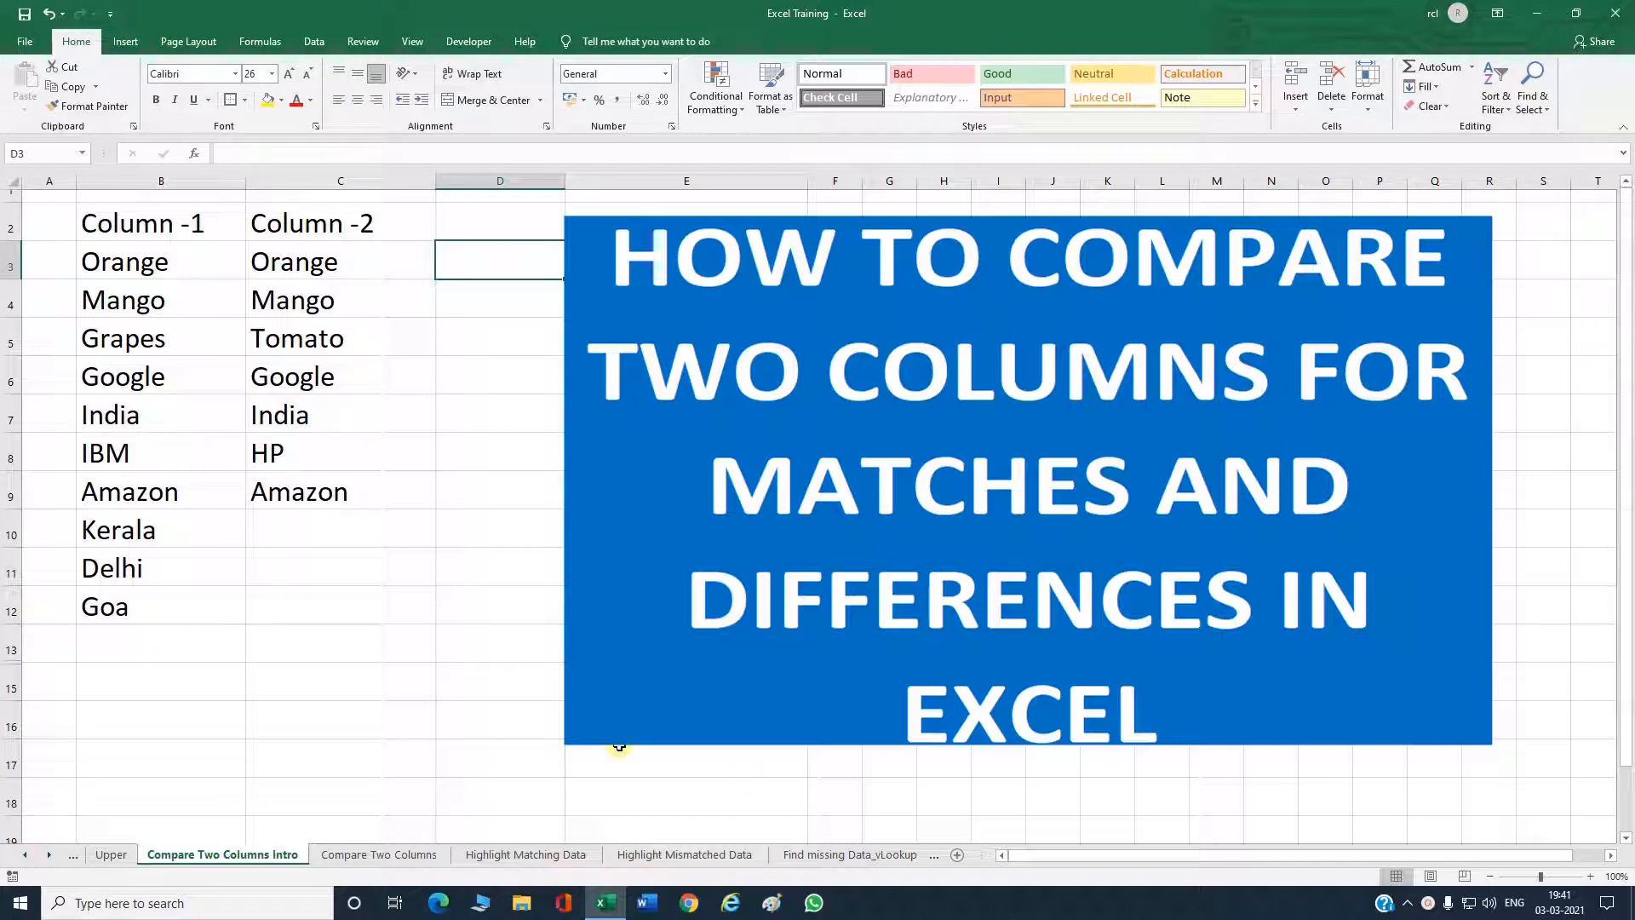
On the Compare Two Columns sheet, enter the formula =B3=C3 in cell D3 to compare the first pair of names.
{"action": "key", "text": "ctrl+Page_Down"}
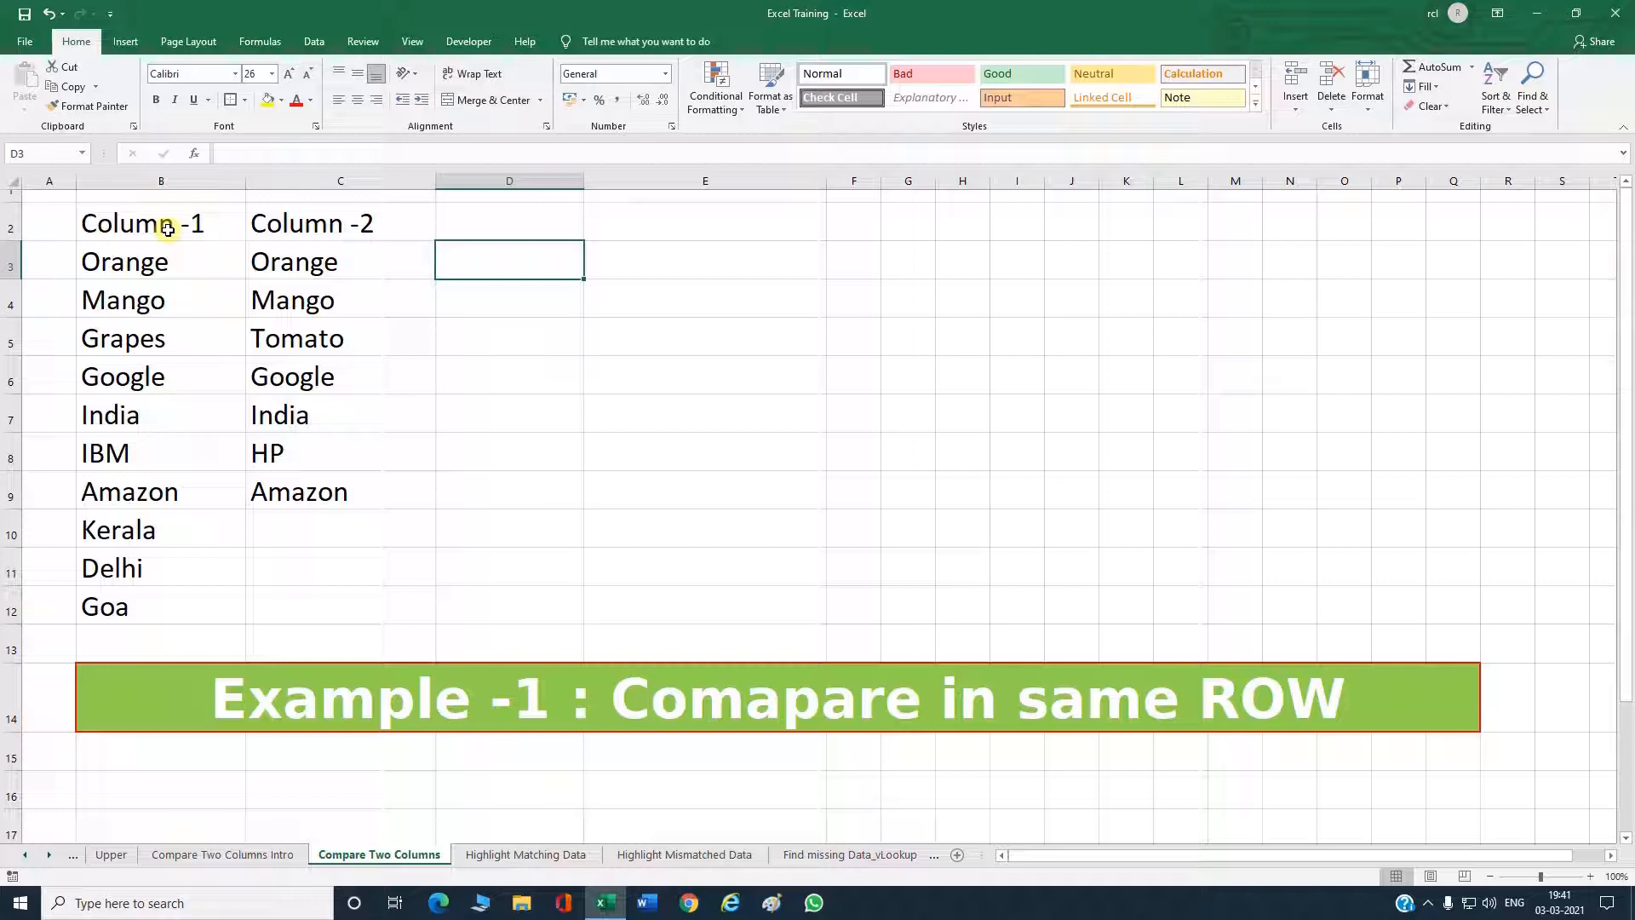
{"action": "type", "text": "="}
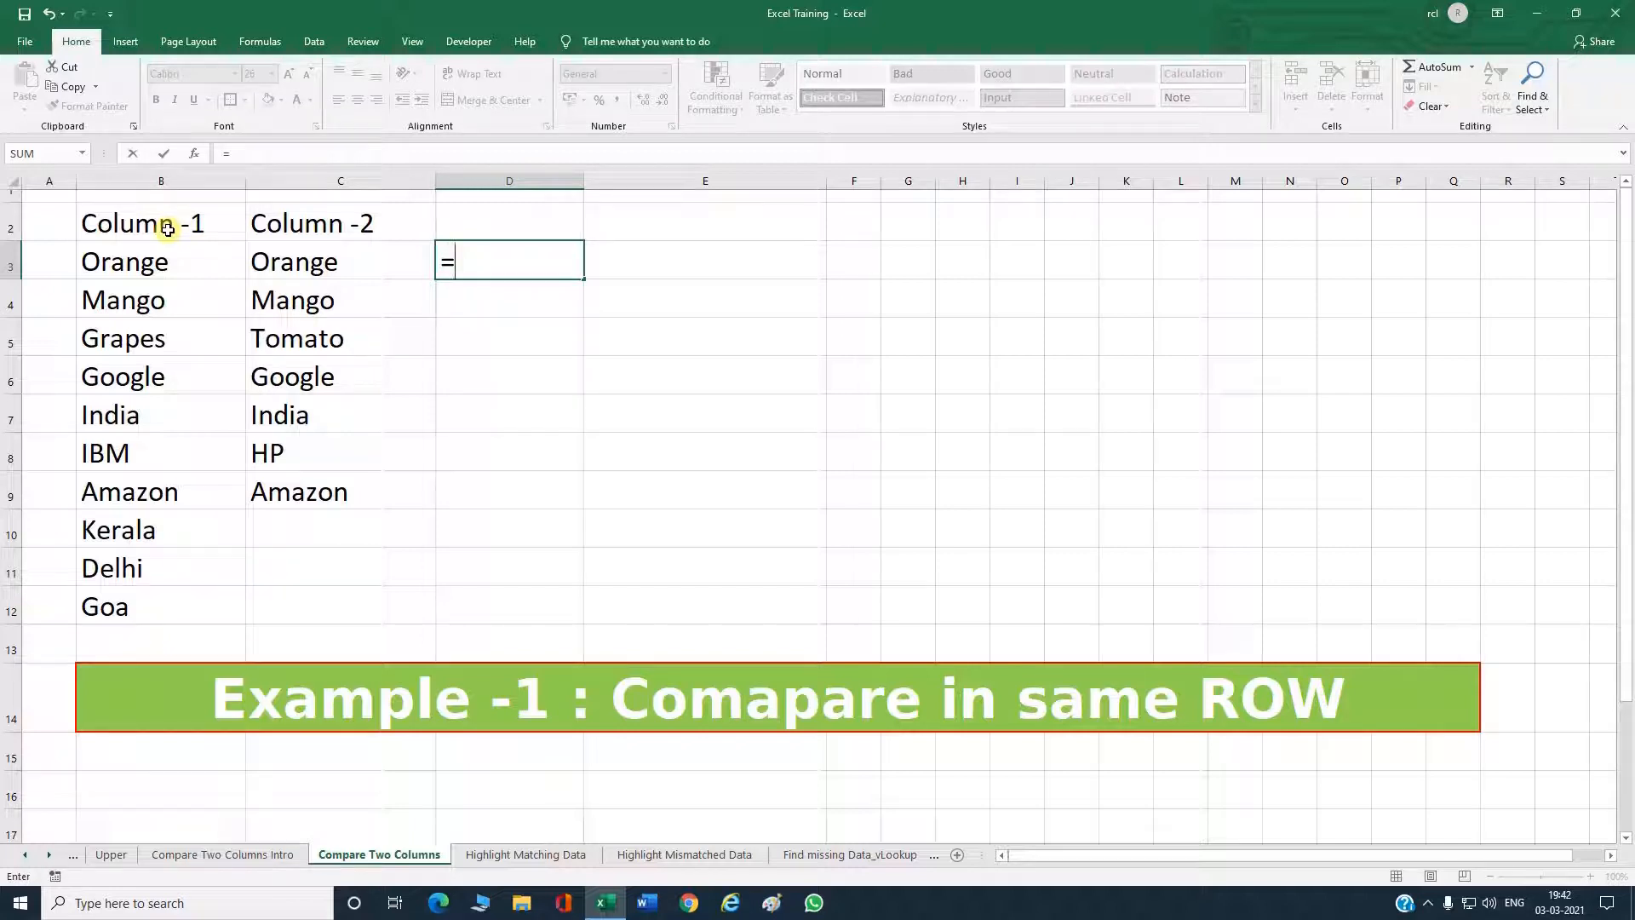
{"action": "key", "text": "Left"}
{"action": "key", "text": "Left"}
{"action": "type", "text": "="}
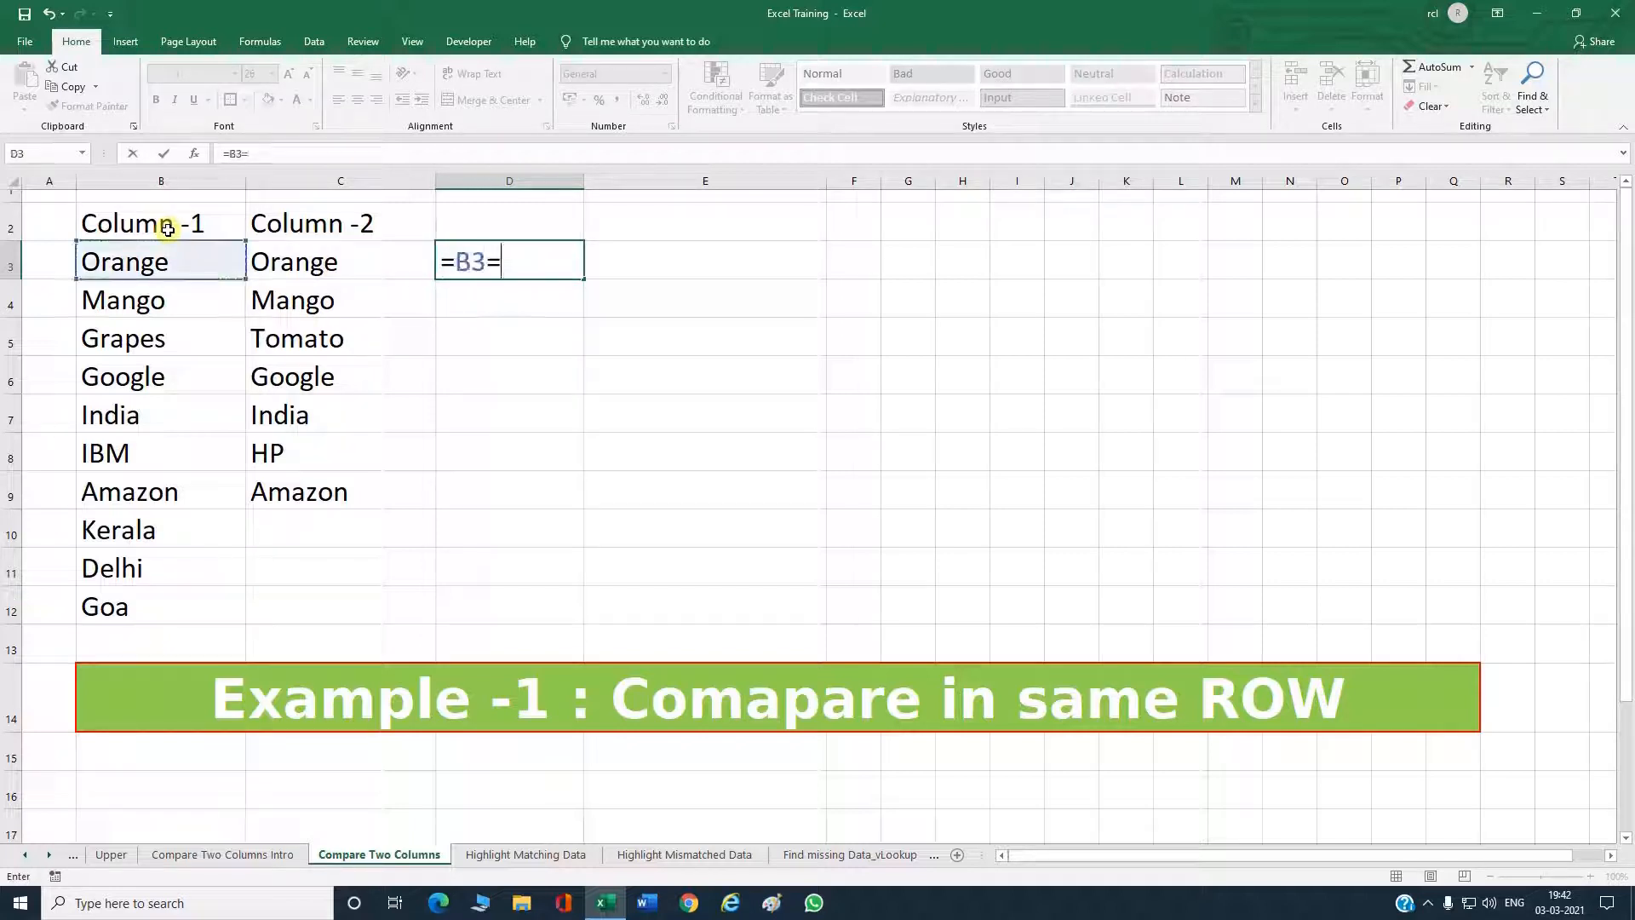
{"action": "key", "text": "Left"}
{"action": "key", "text": "Return"}
{"action": "key", "text": "Up"}
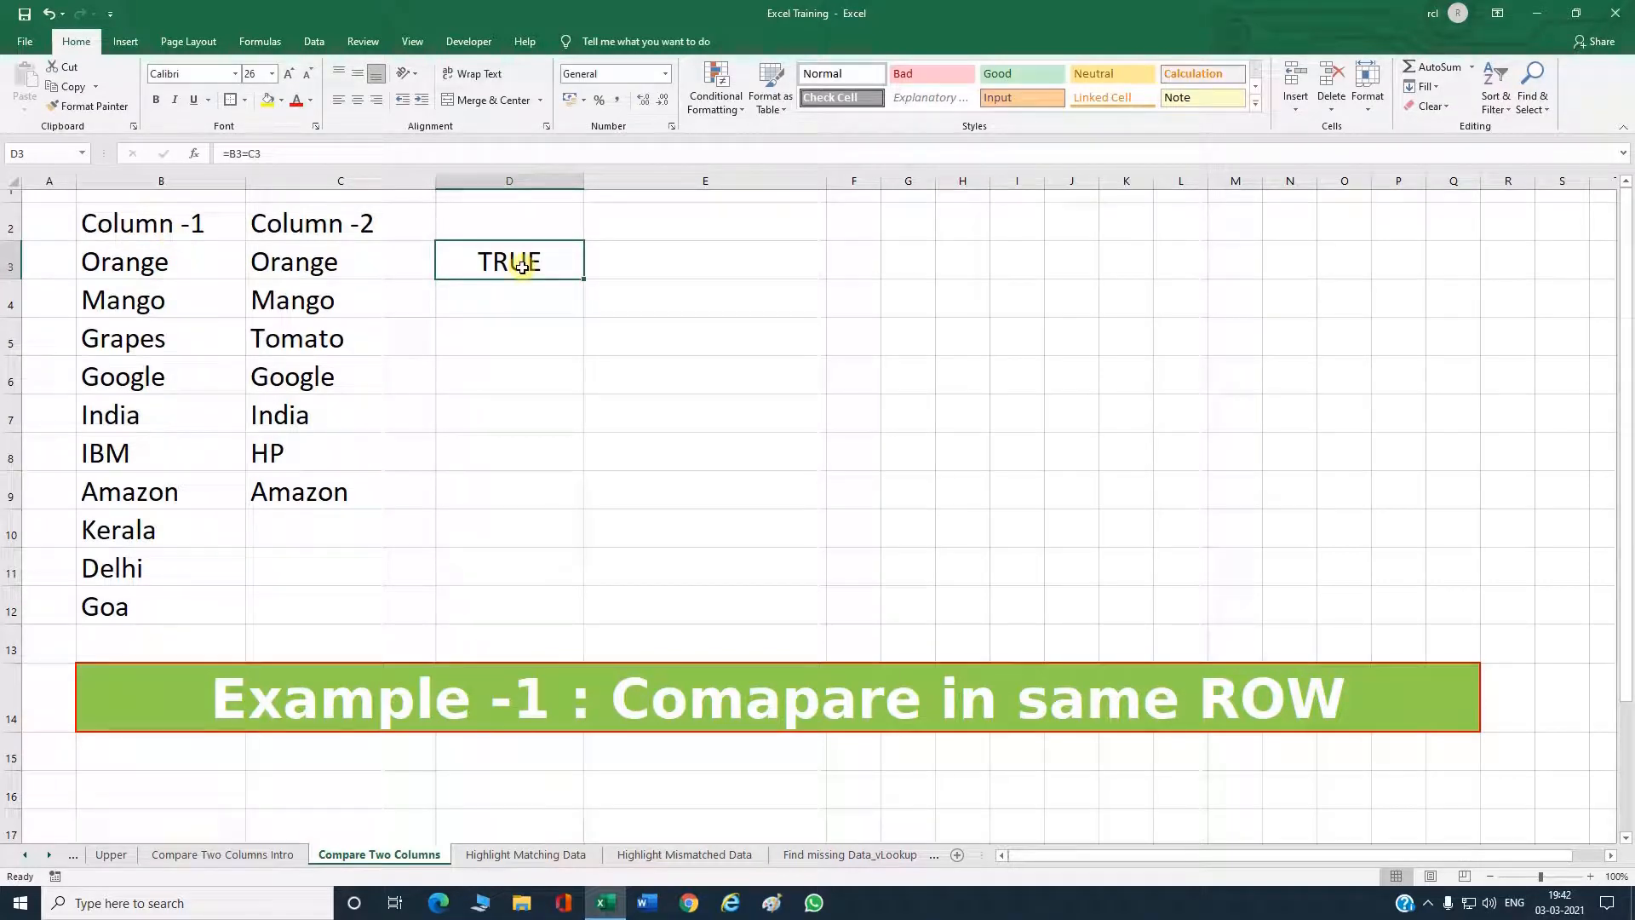
Fill the D3 comparison formula down through D12 and check the results in the first, third and last rows.
{"action": "double_click", "coordinate": [583, 278]}
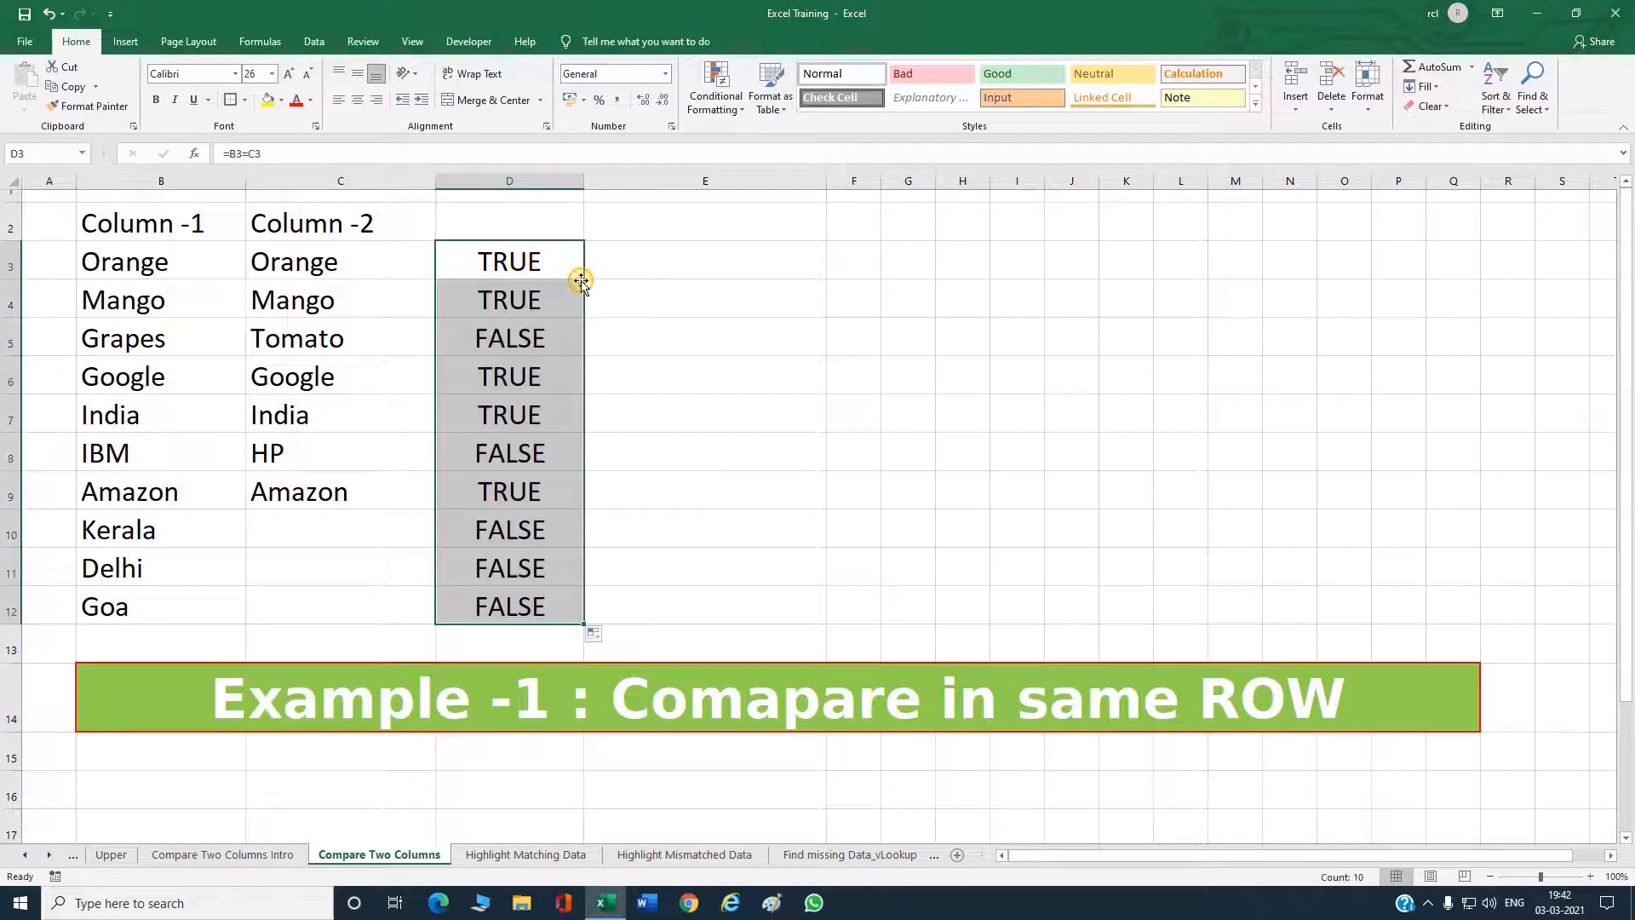
{"action": "left_click", "coordinate": [538, 604]}
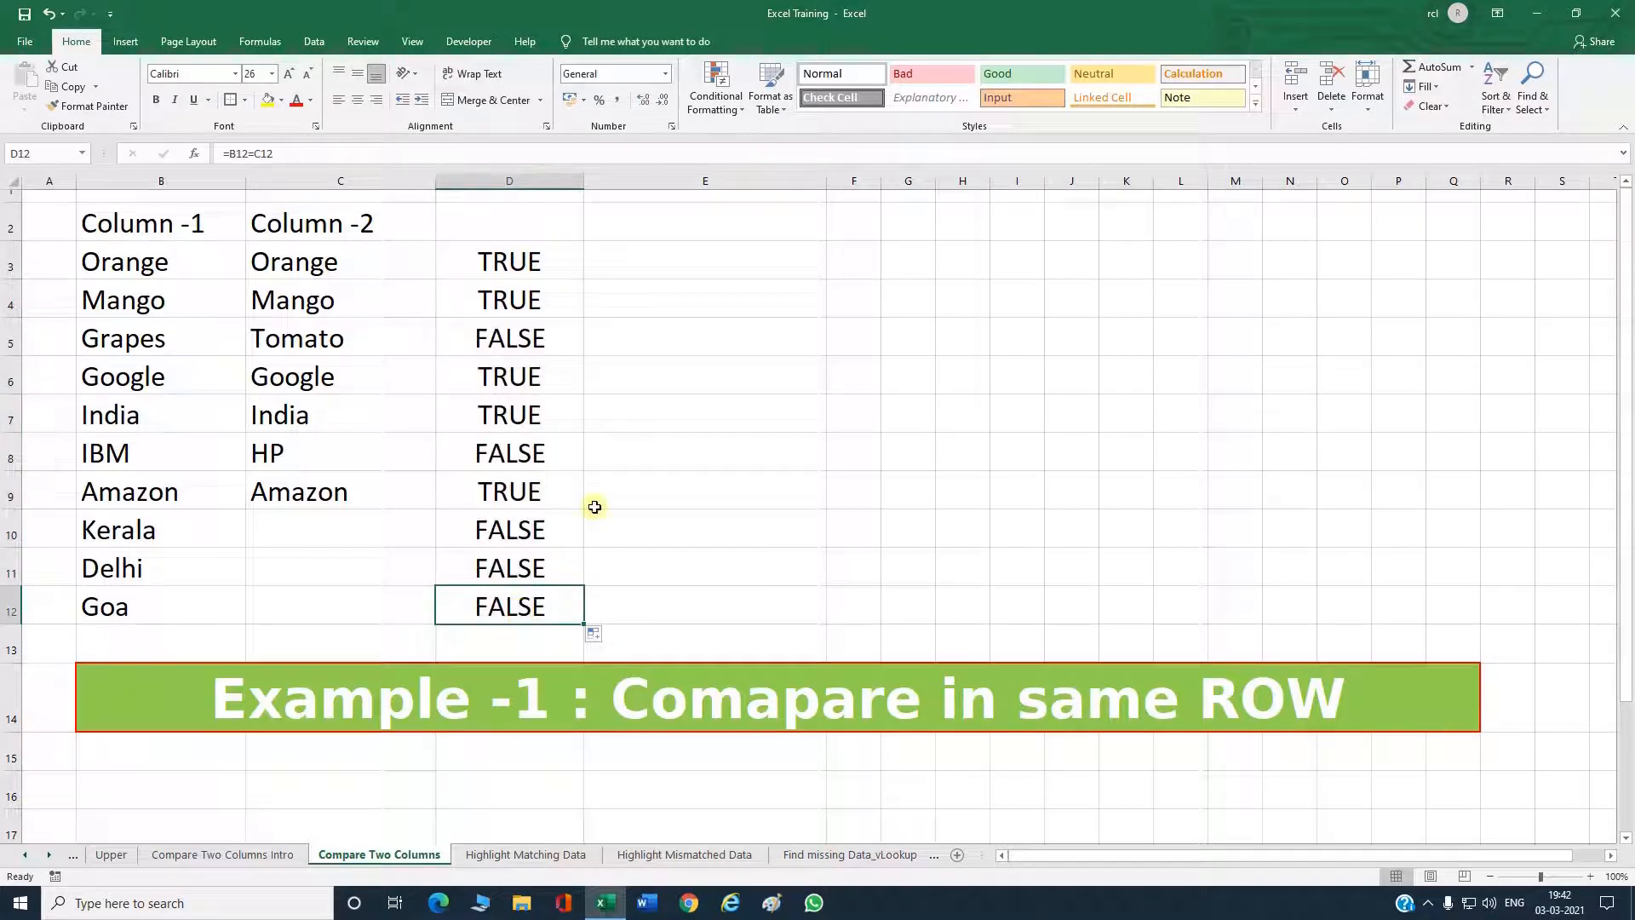
{"action": "key", "text": "ctrl+Up"}
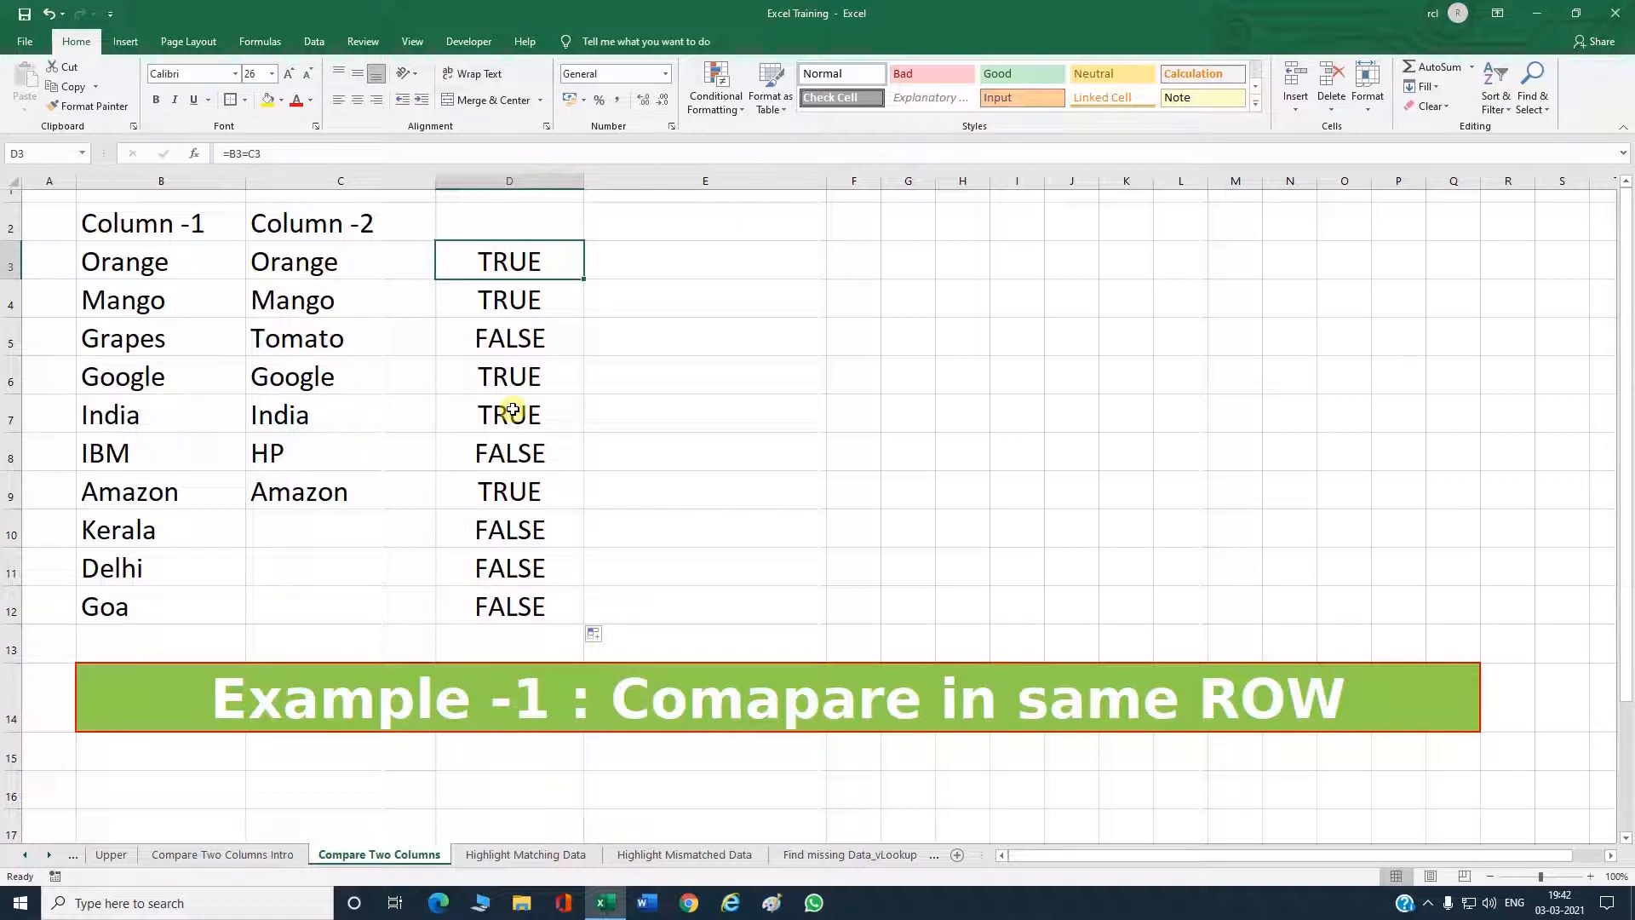
{"action": "left_click", "coordinate": [514, 330]}
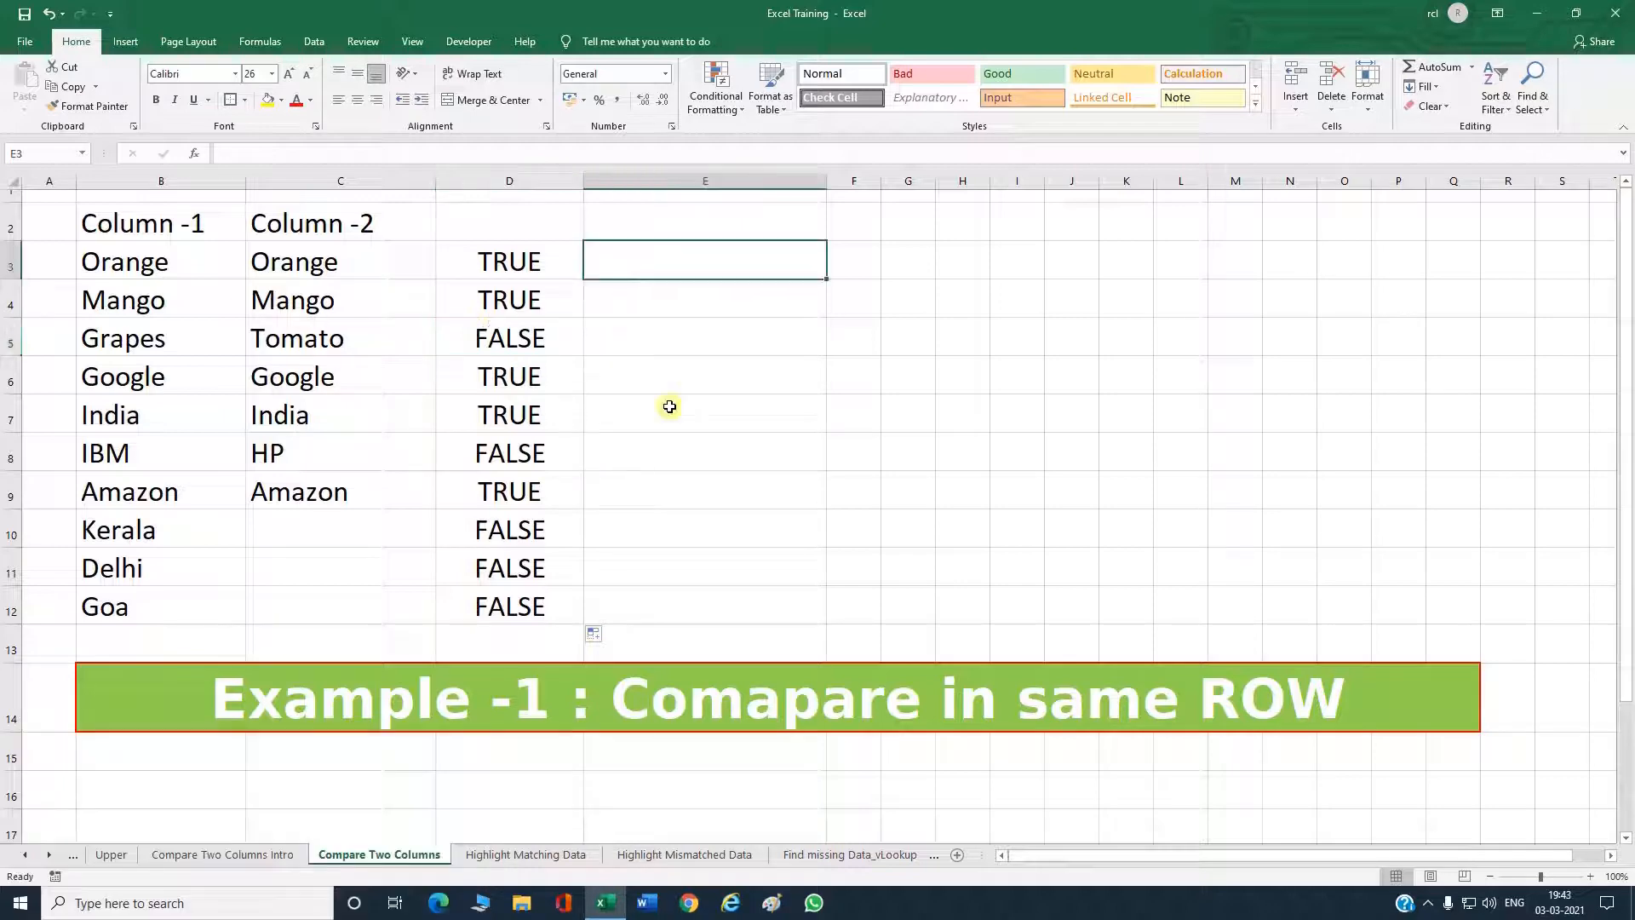
{"action": "left_click", "coordinate": [524, 347]}
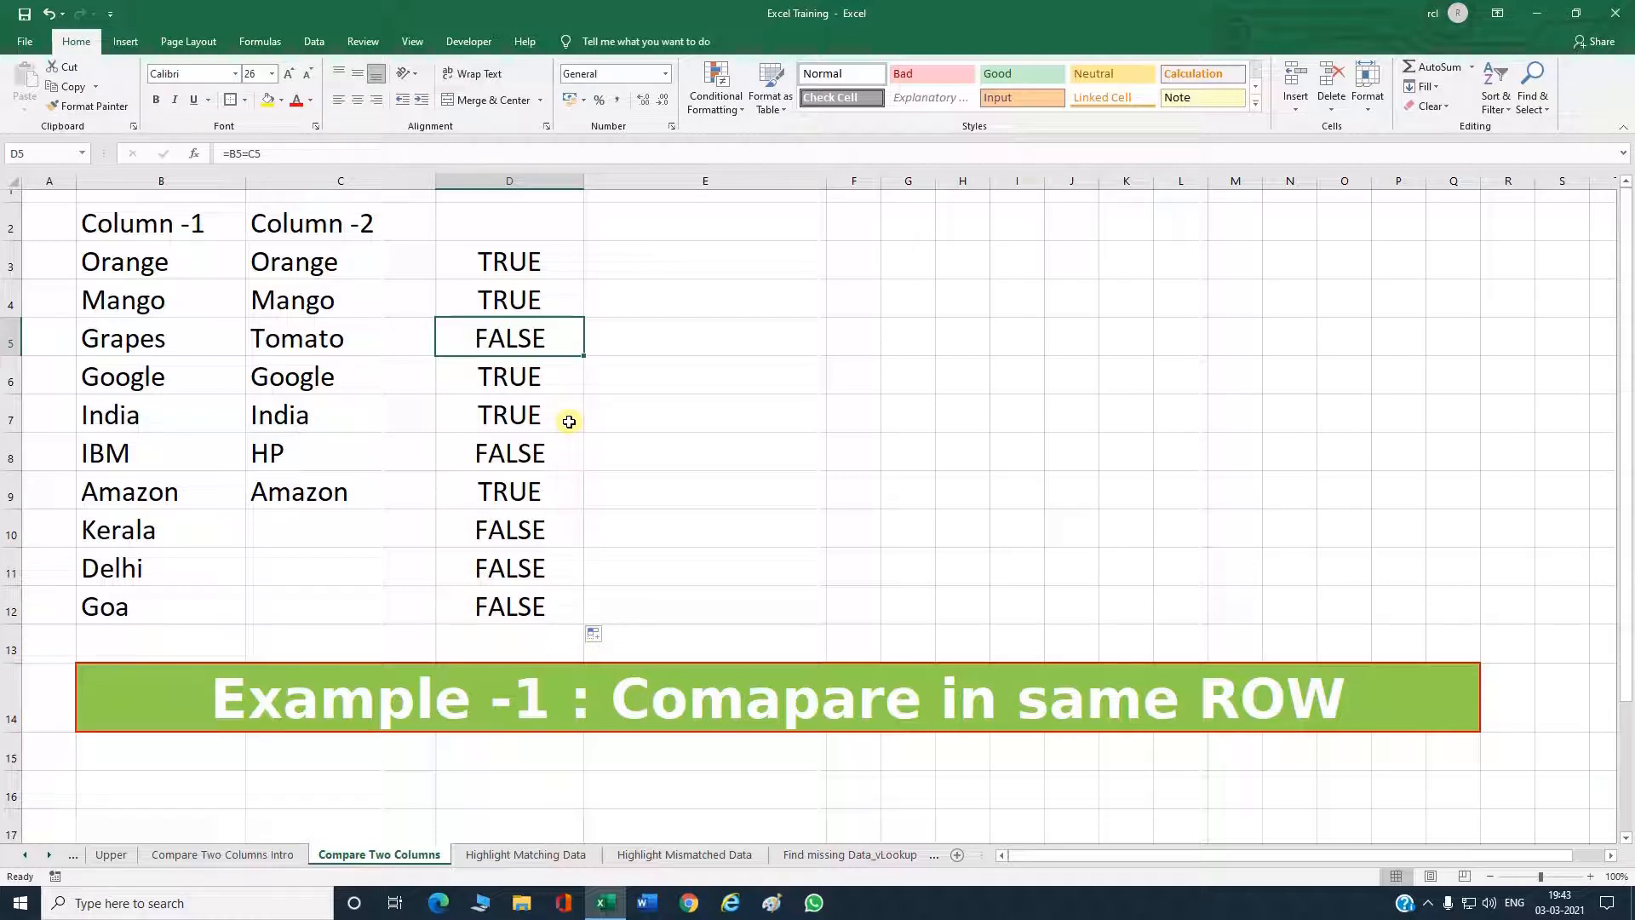
Enter the formula =IF(B3=C3,"Match","No Match") in cell E3.
{"action": "left_click", "coordinate": [610, 257]}
{"action": "type", "text": "="}
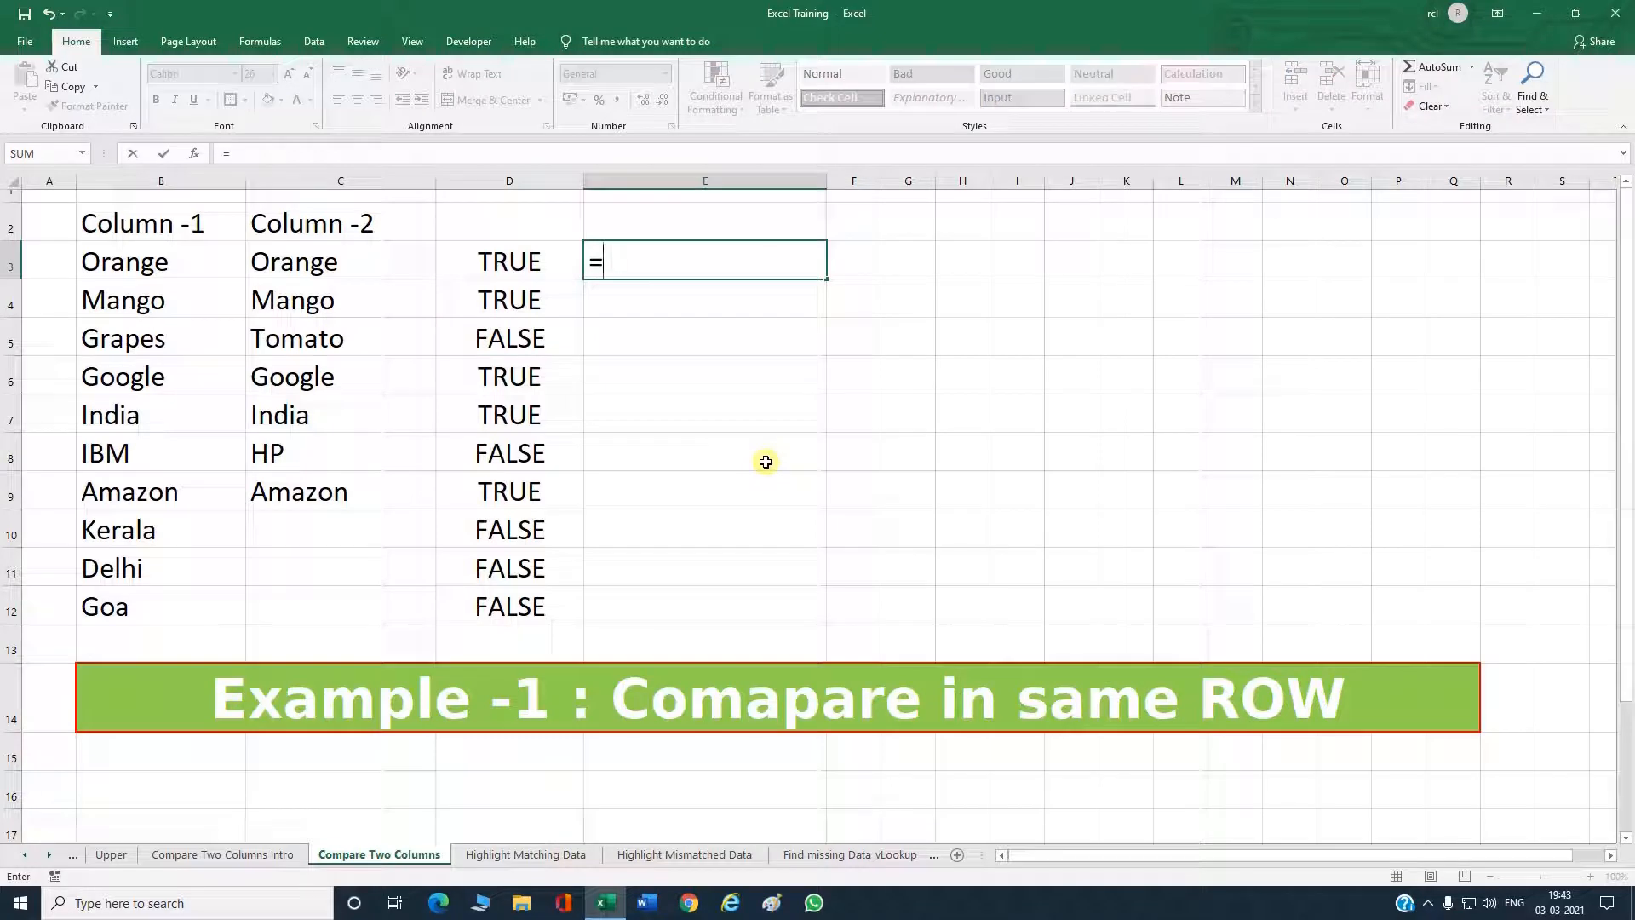
{"action": "type", "text": "IF("}
{"action": "left_click", "coordinate": [152, 268]}
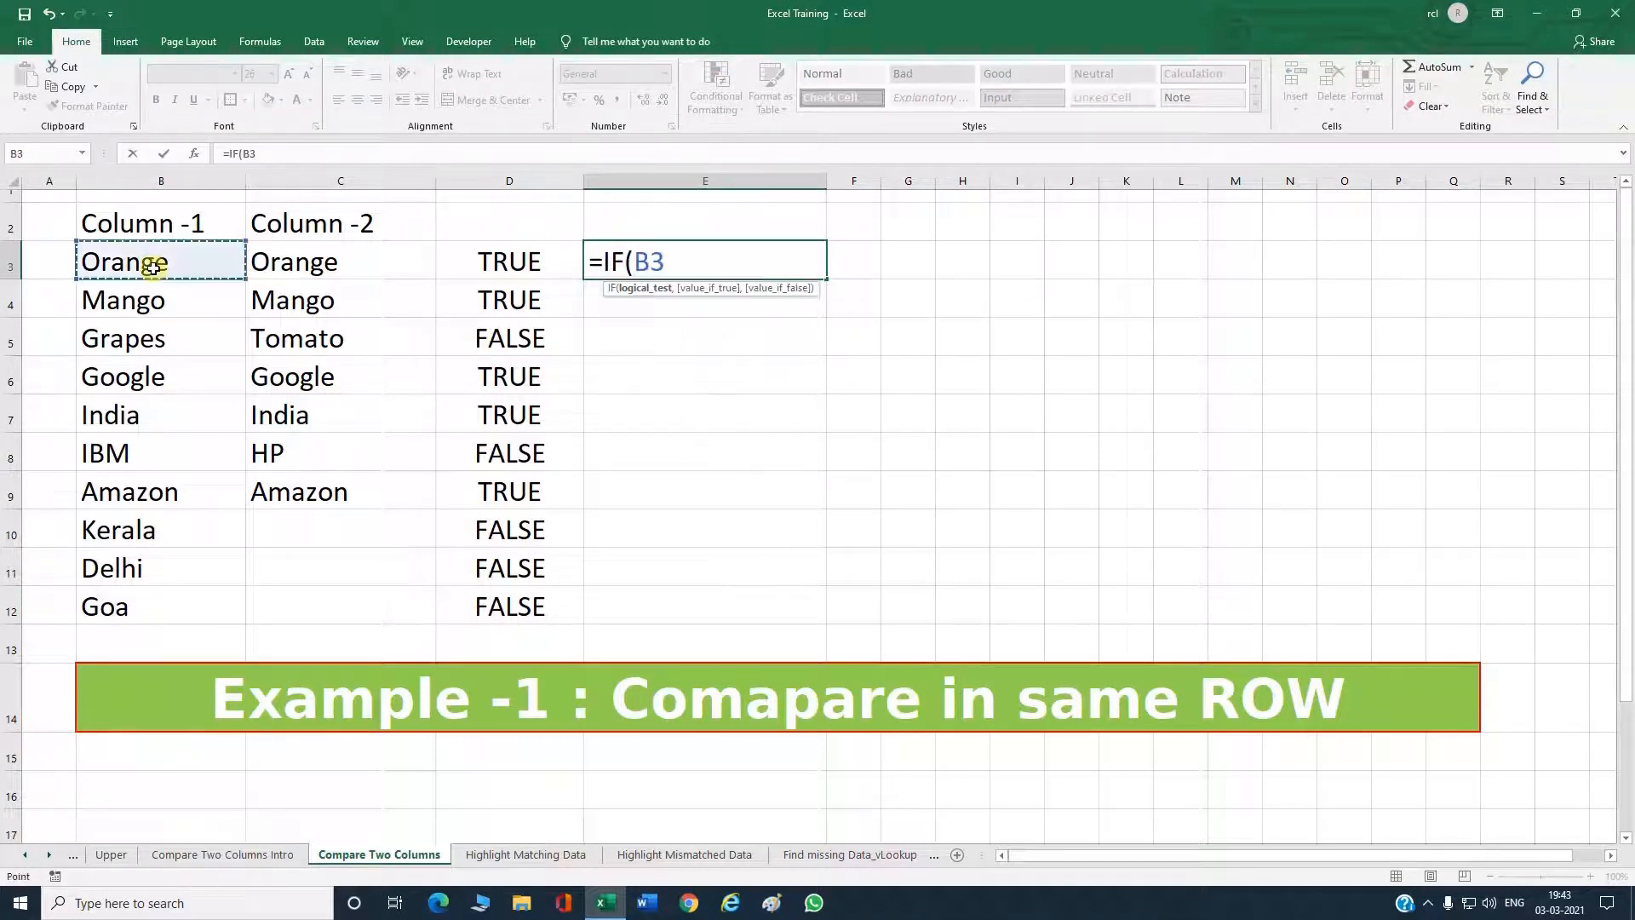
{"action": "type", "text": "="}
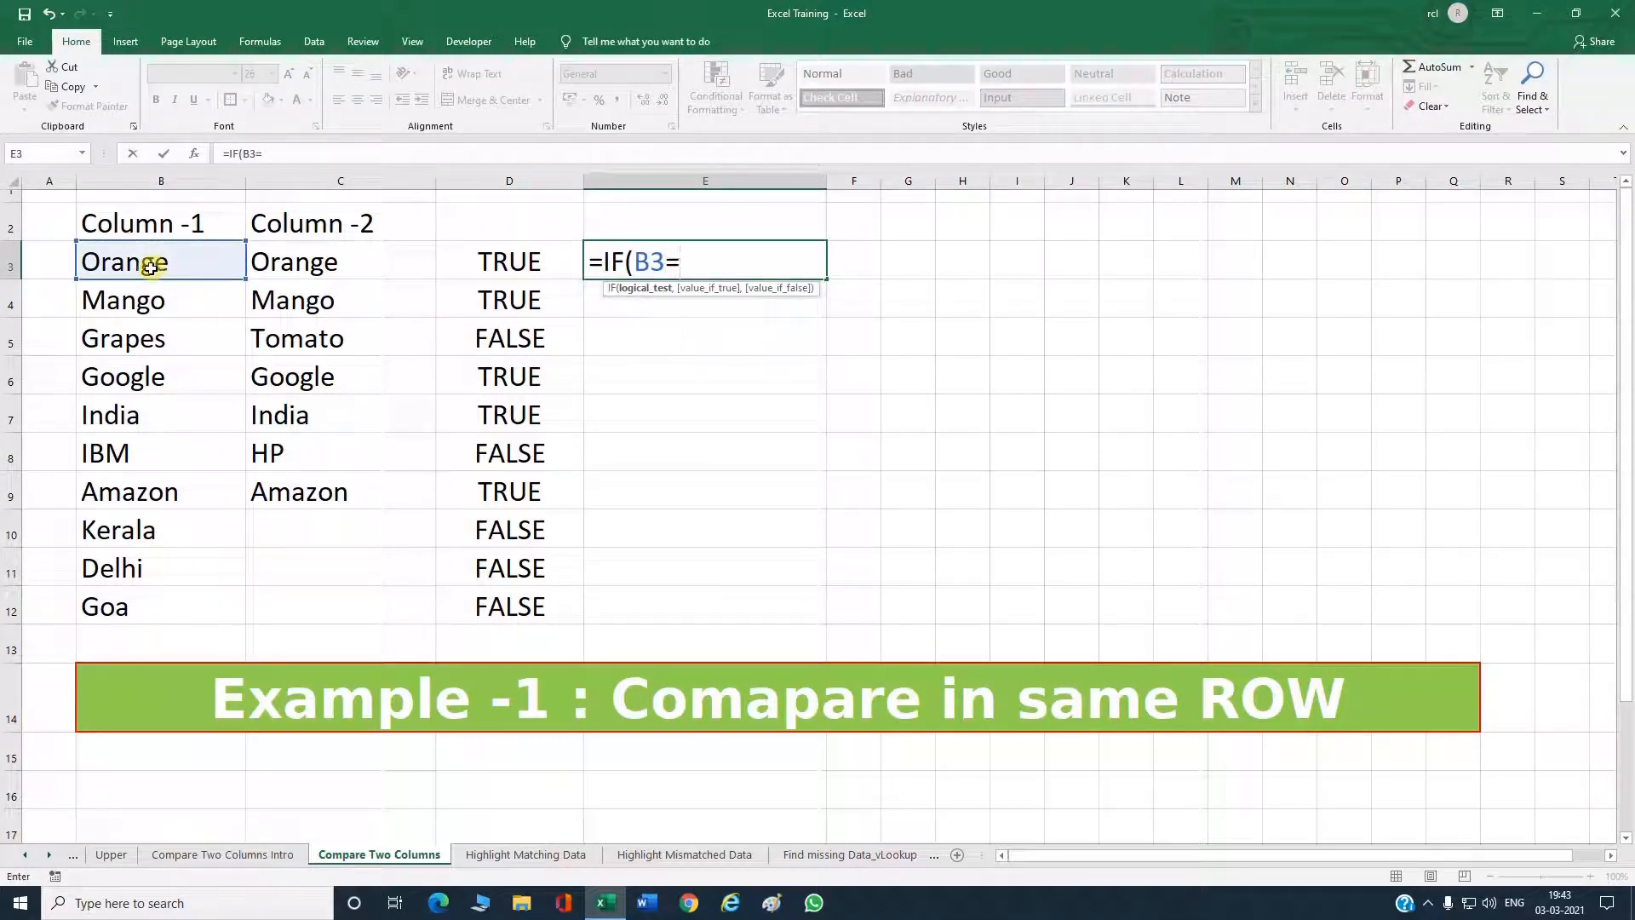
{"action": "left_click", "coordinate": [310, 265]}
{"action": "type", "text": ","}
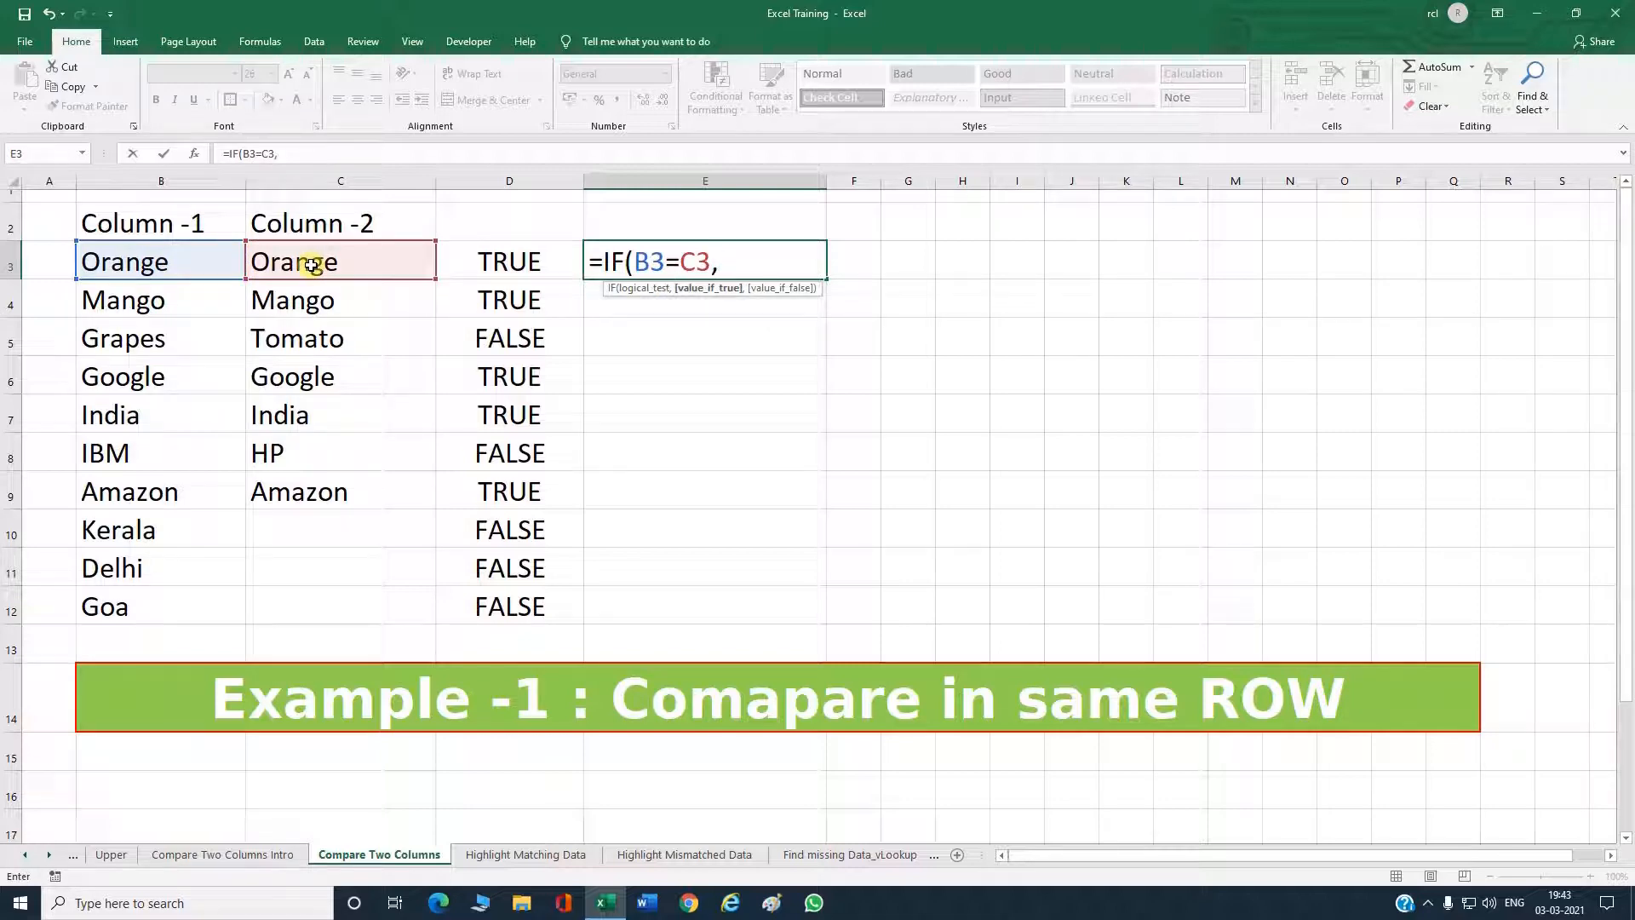
{"action": "type", "text": "\"Match"}
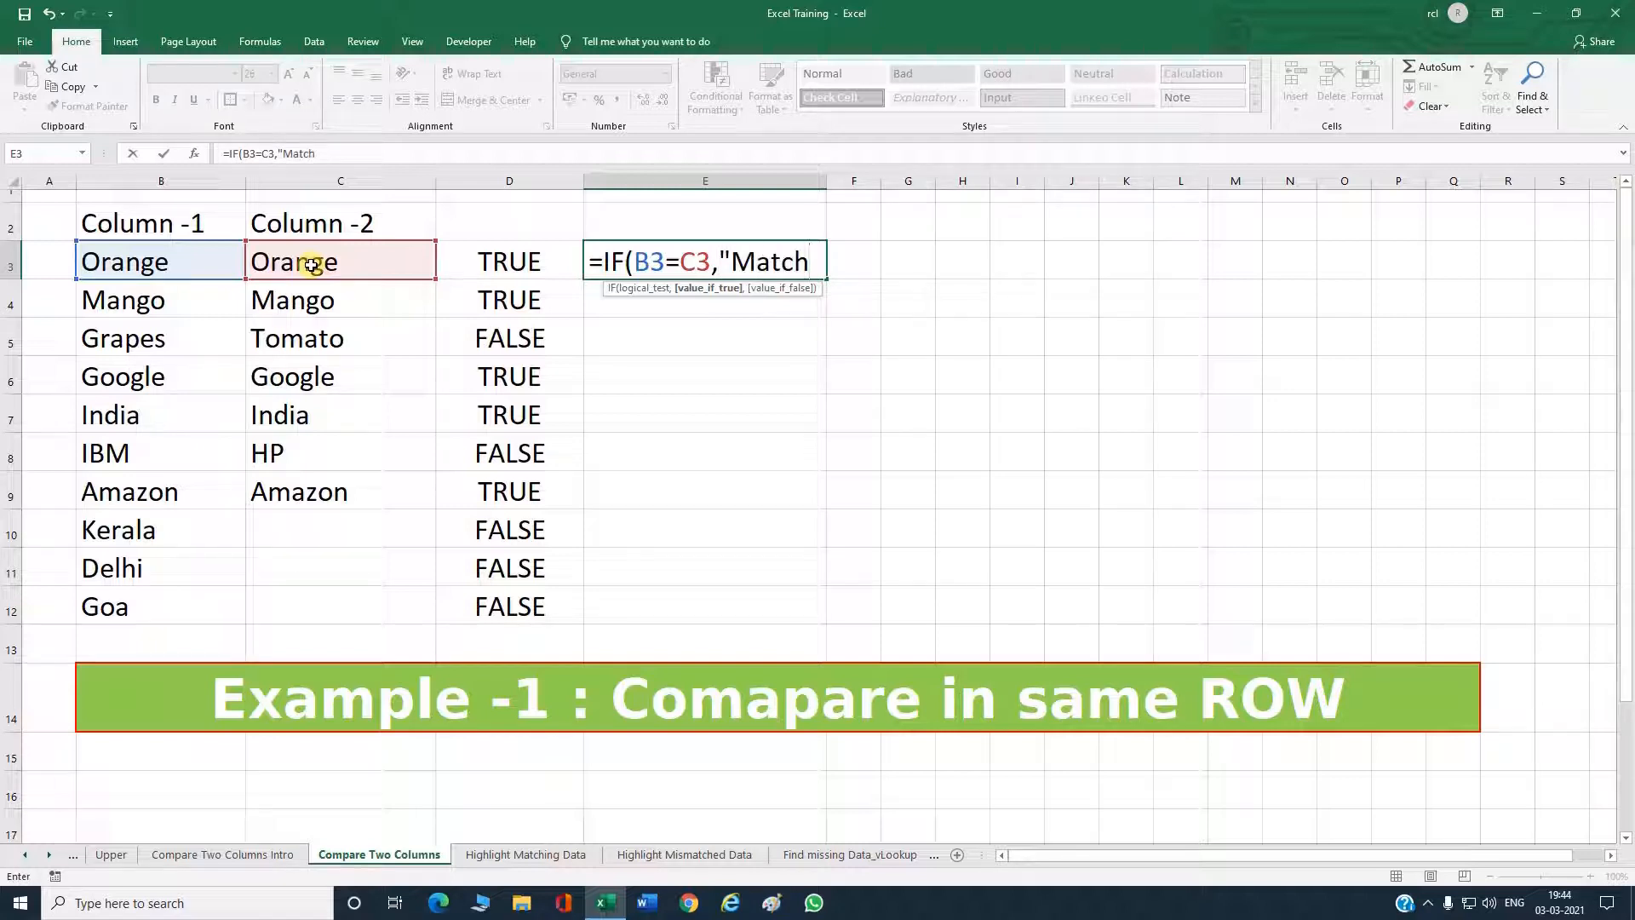
{"action": "type", "text": "\","}
{"action": "type", "text": "\"No"}
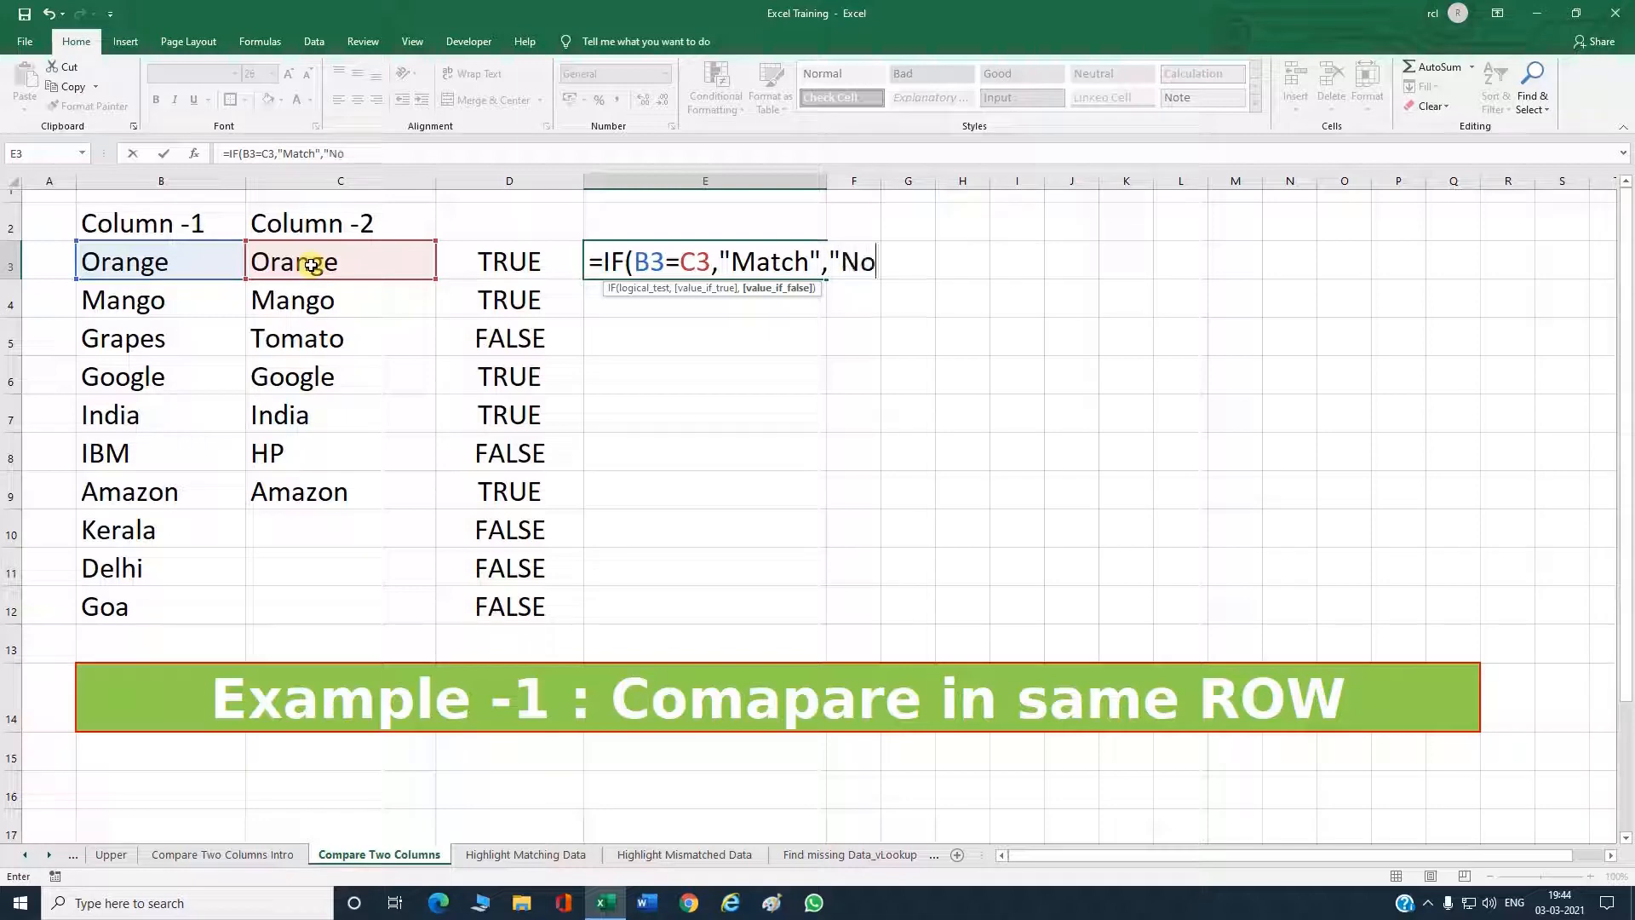
{"action": "type", "text": " Match"}
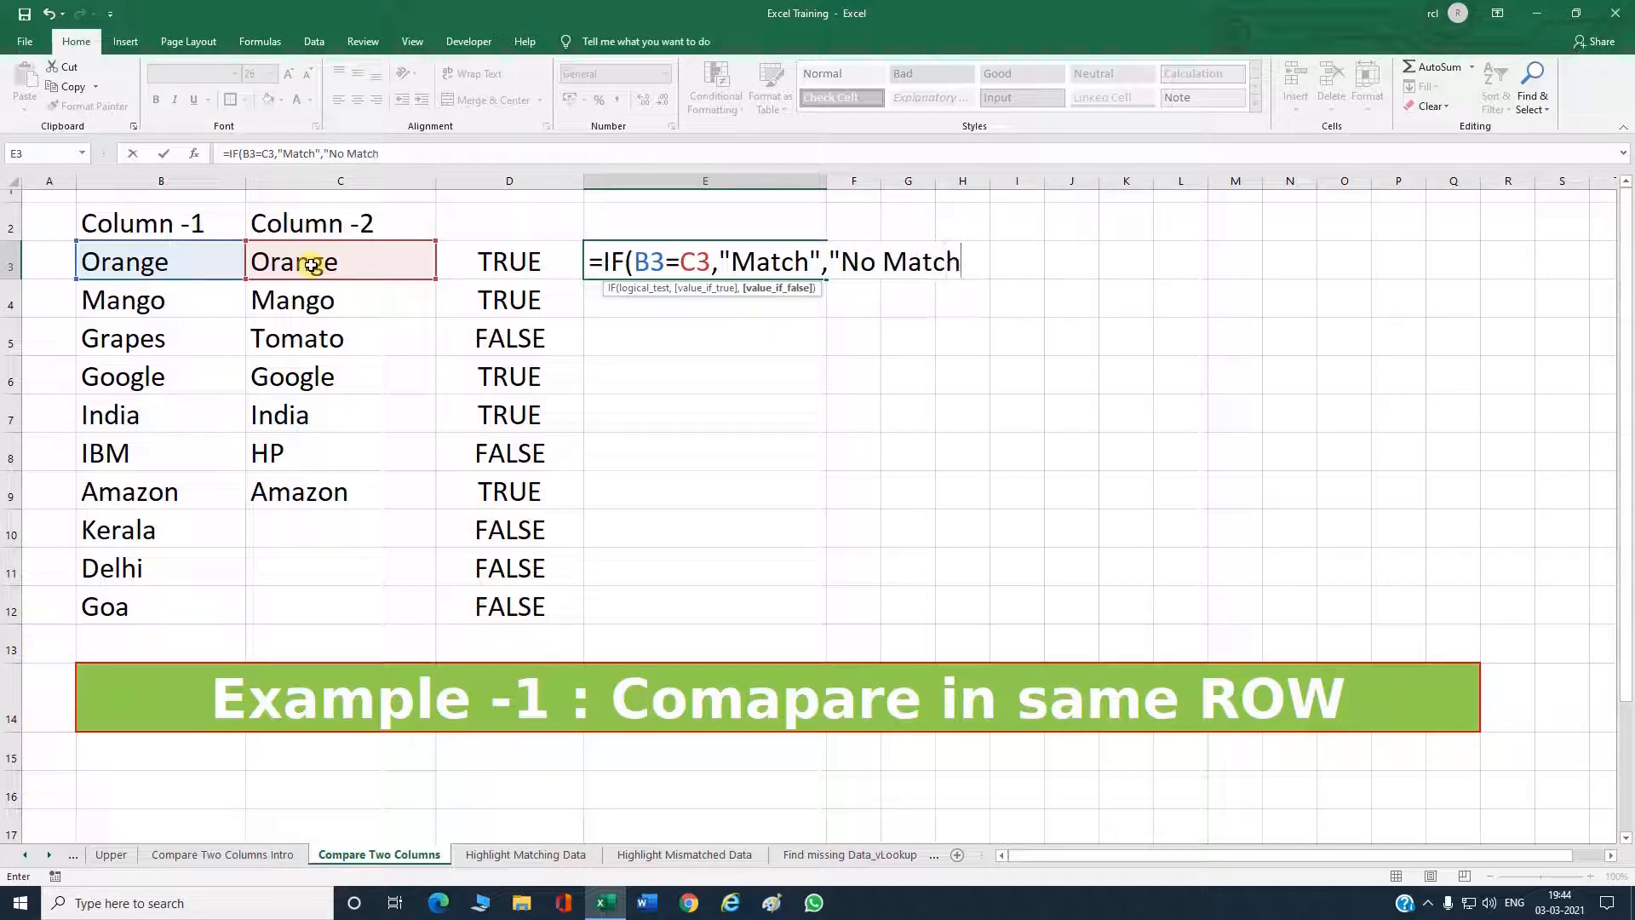
{"action": "type", "text": "\")"}
{"action": "key", "text": "Return"}
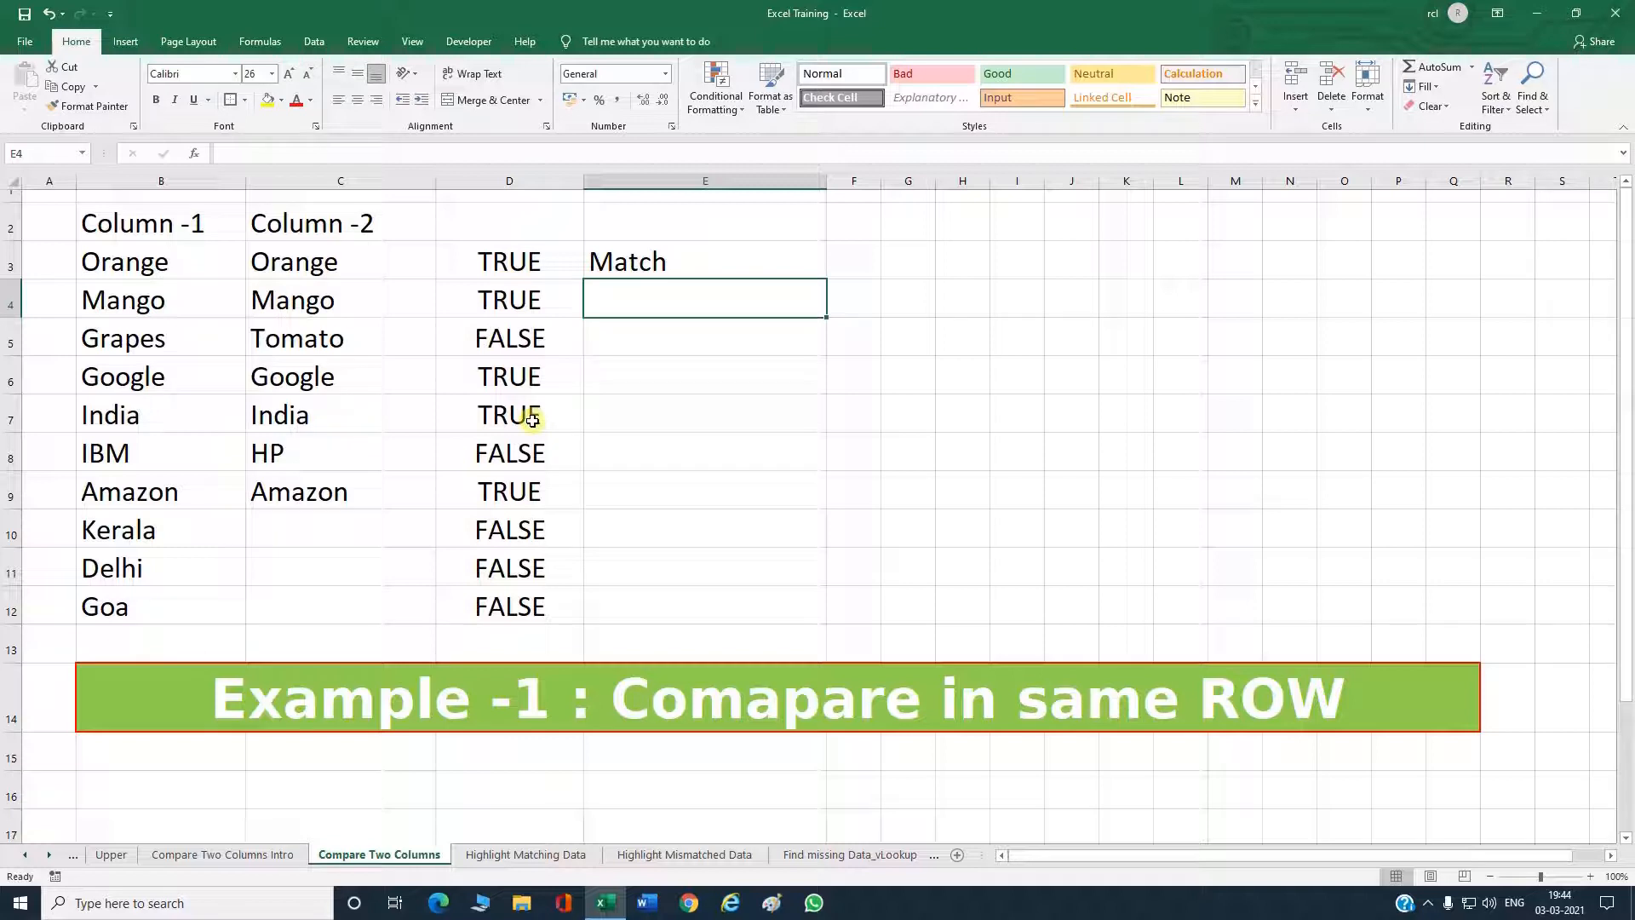
Fill the IF formula from E3 down through E12 and check its results in E3 and E5.
{"action": "left_click", "coordinate": [521, 256]}
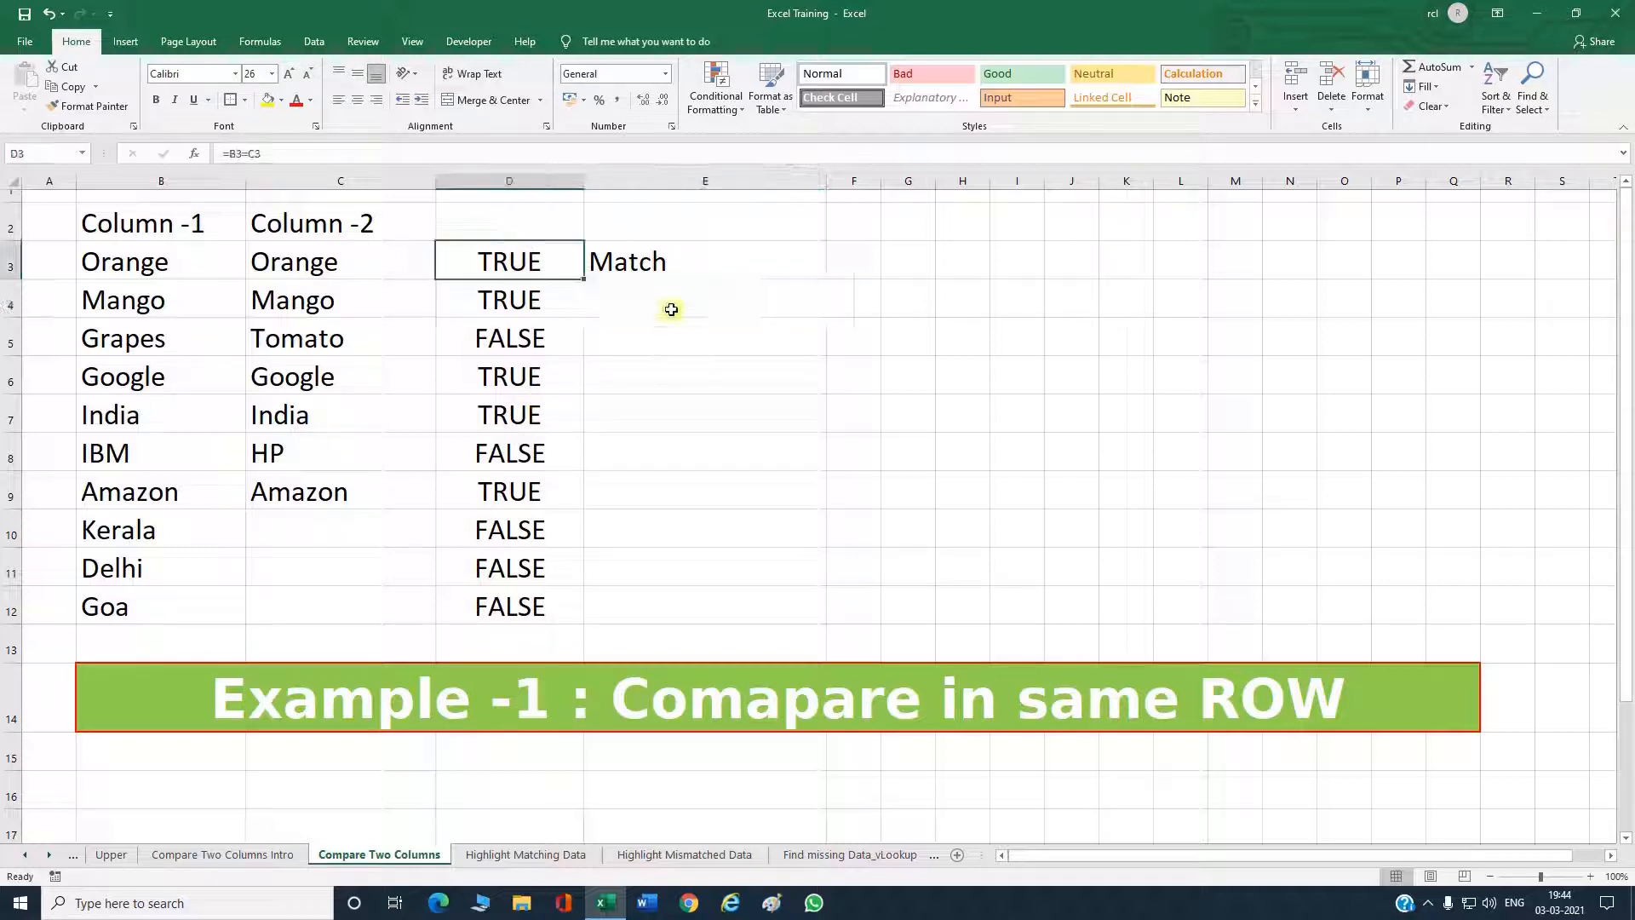
{"action": "left_click", "coordinate": [661, 263]}
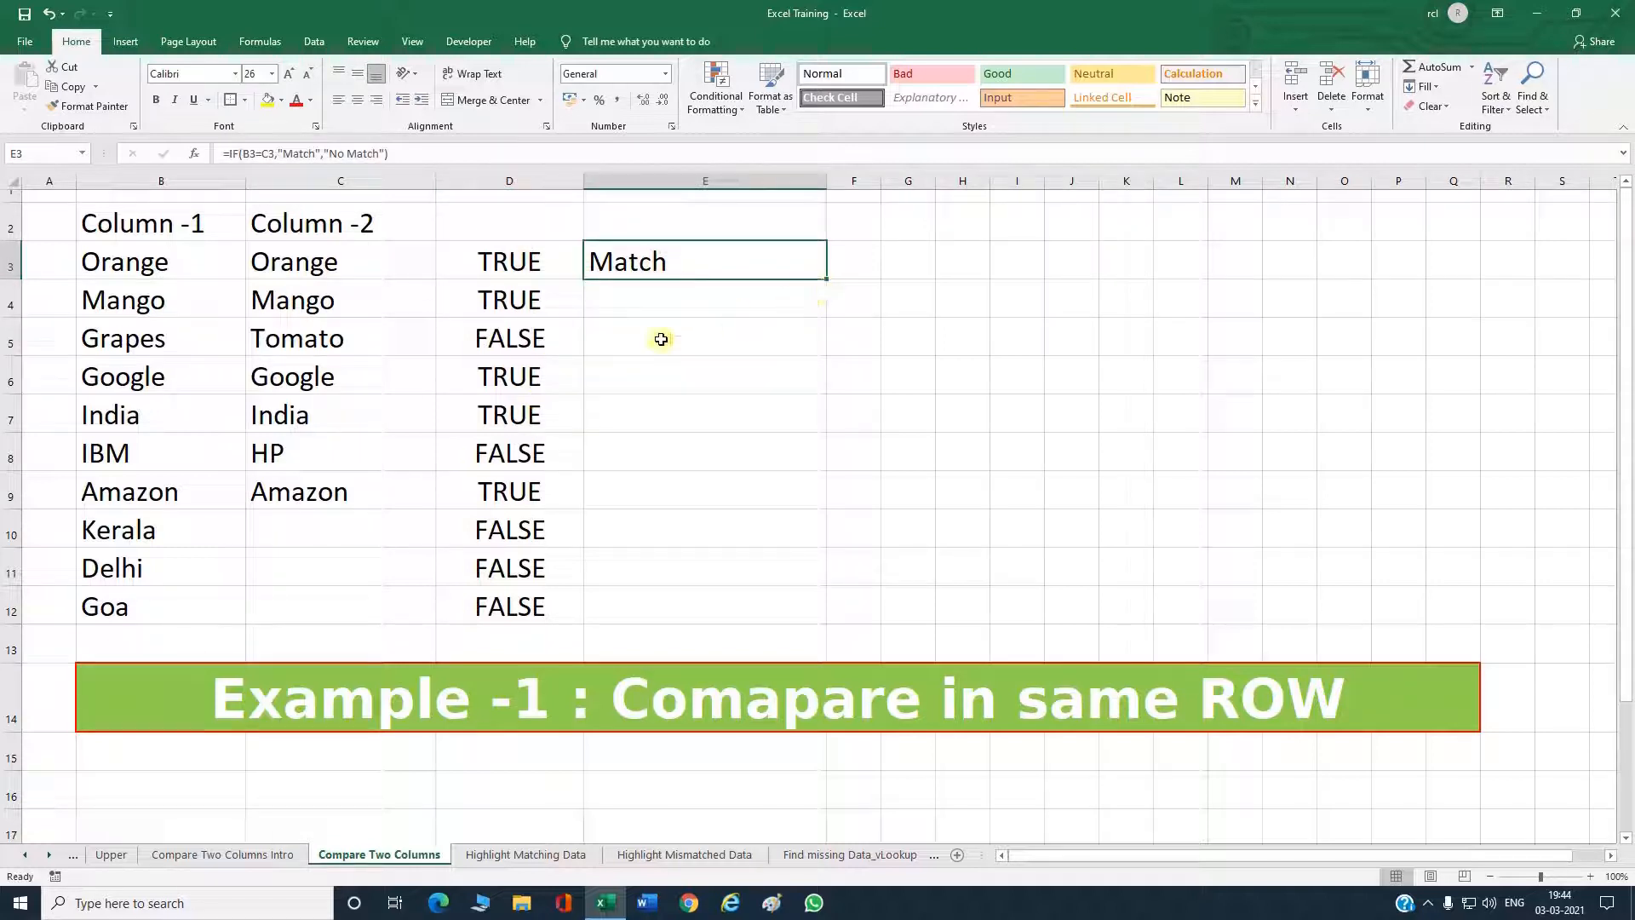
{"action": "left_click", "coordinate": [540, 337]}
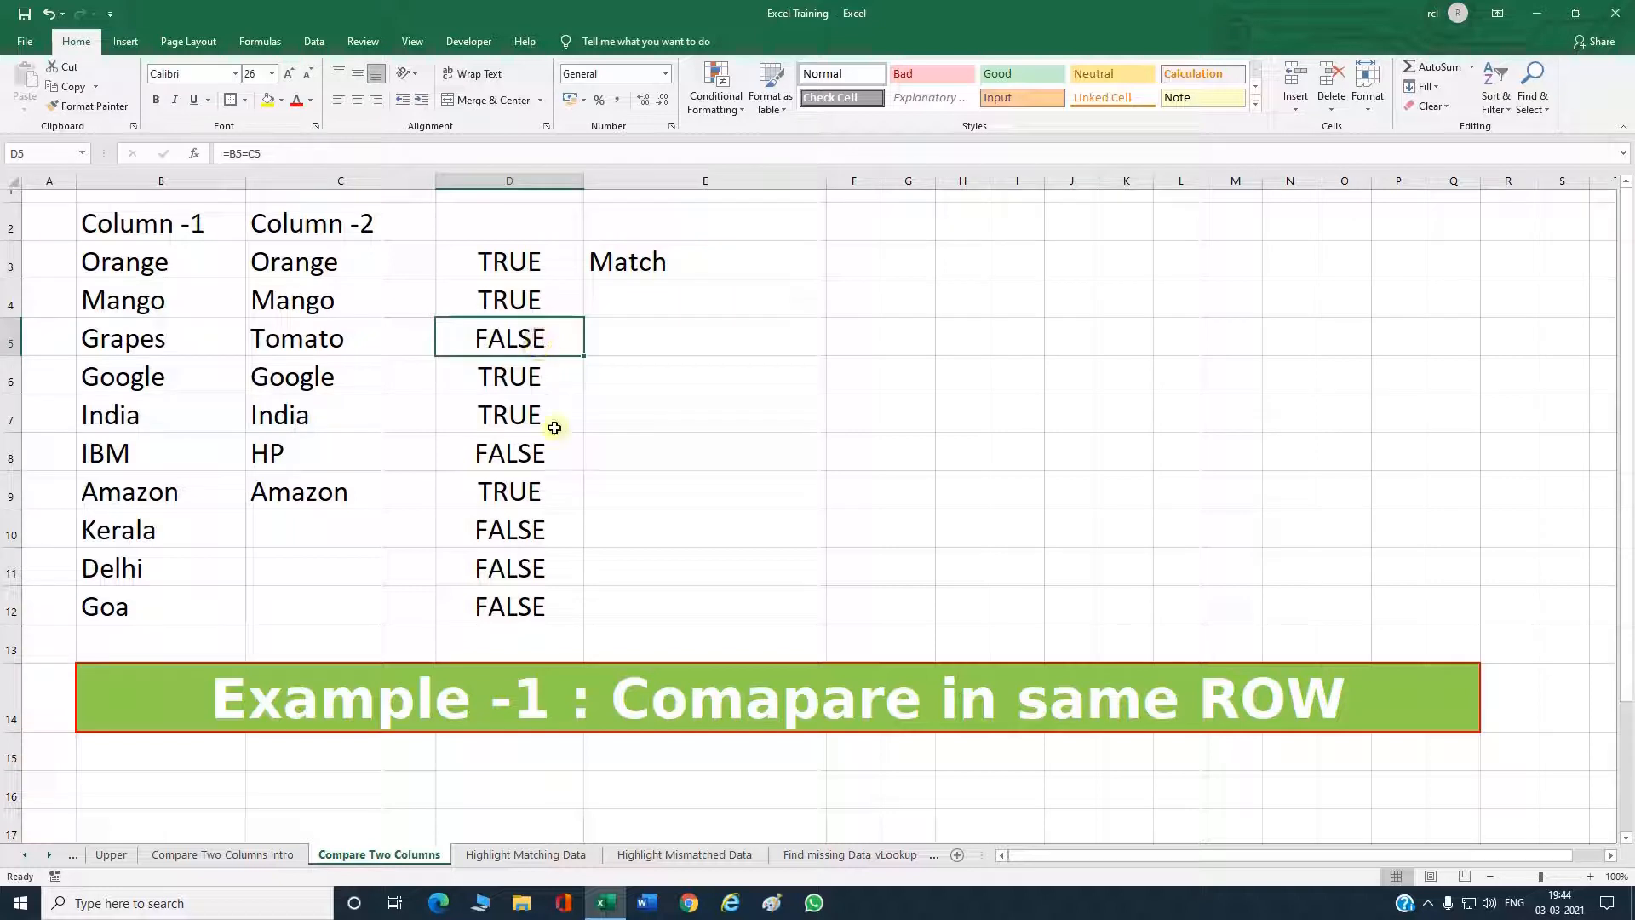
{"action": "left_click", "coordinate": [626, 336]}
{"action": "left_click", "coordinate": [661, 256]}
{"action": "left_click_drag", "start_coordinate": [825, 279], "coordinate": [783, 609]}
{"action": "left_click", "coordinate": [664, 337]}
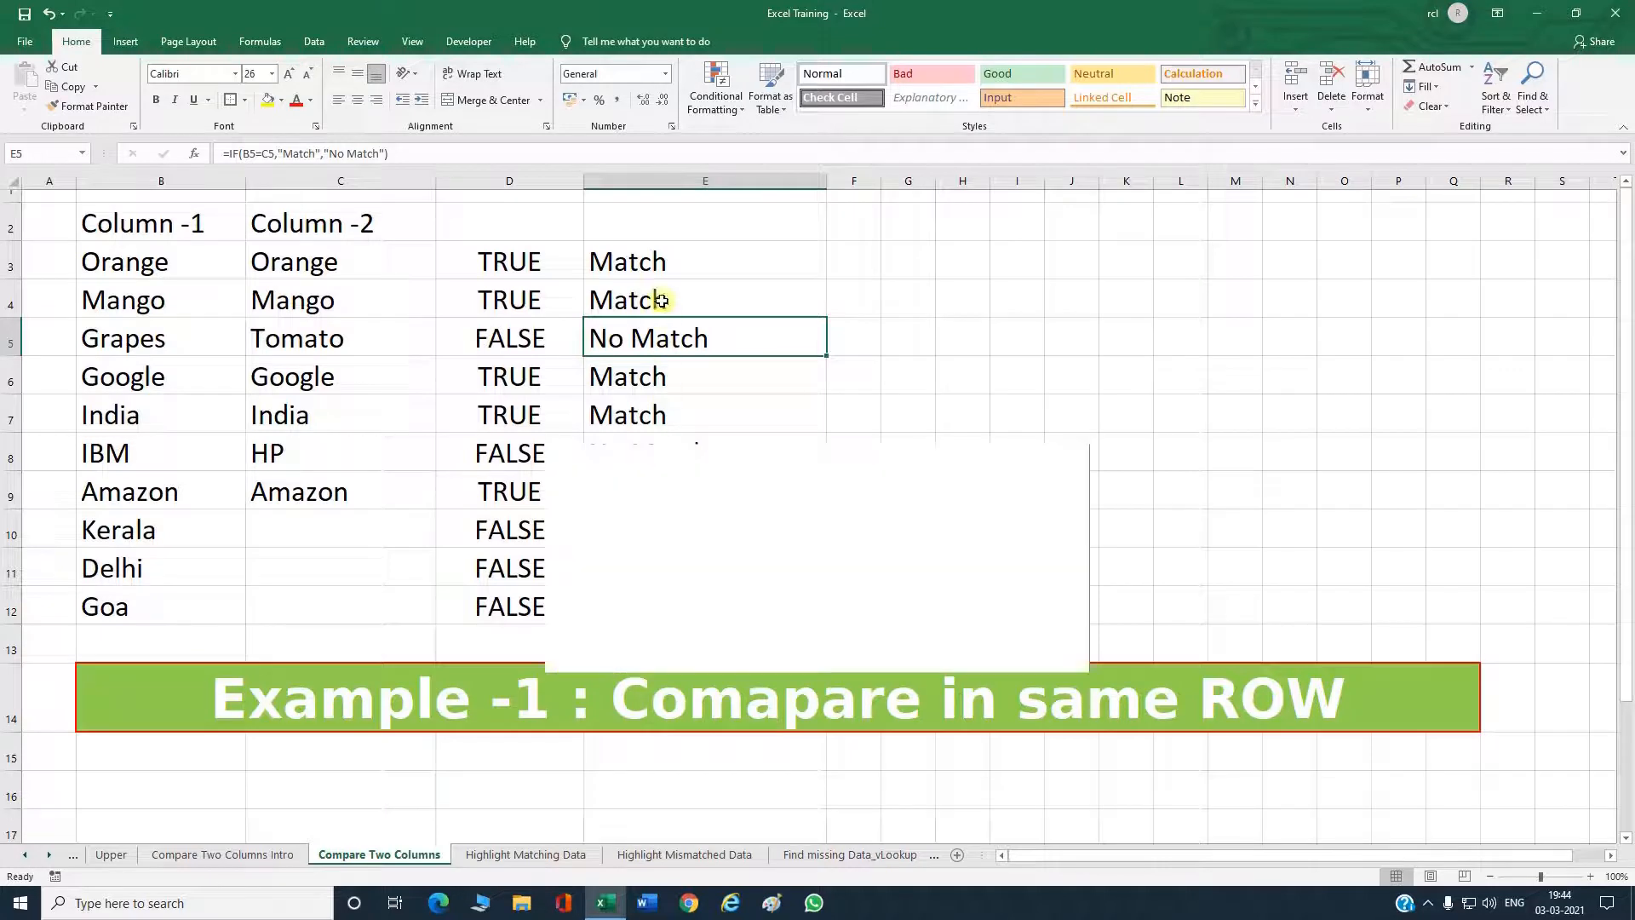
{"action": "left_click", "coordinate": [661, 263]}
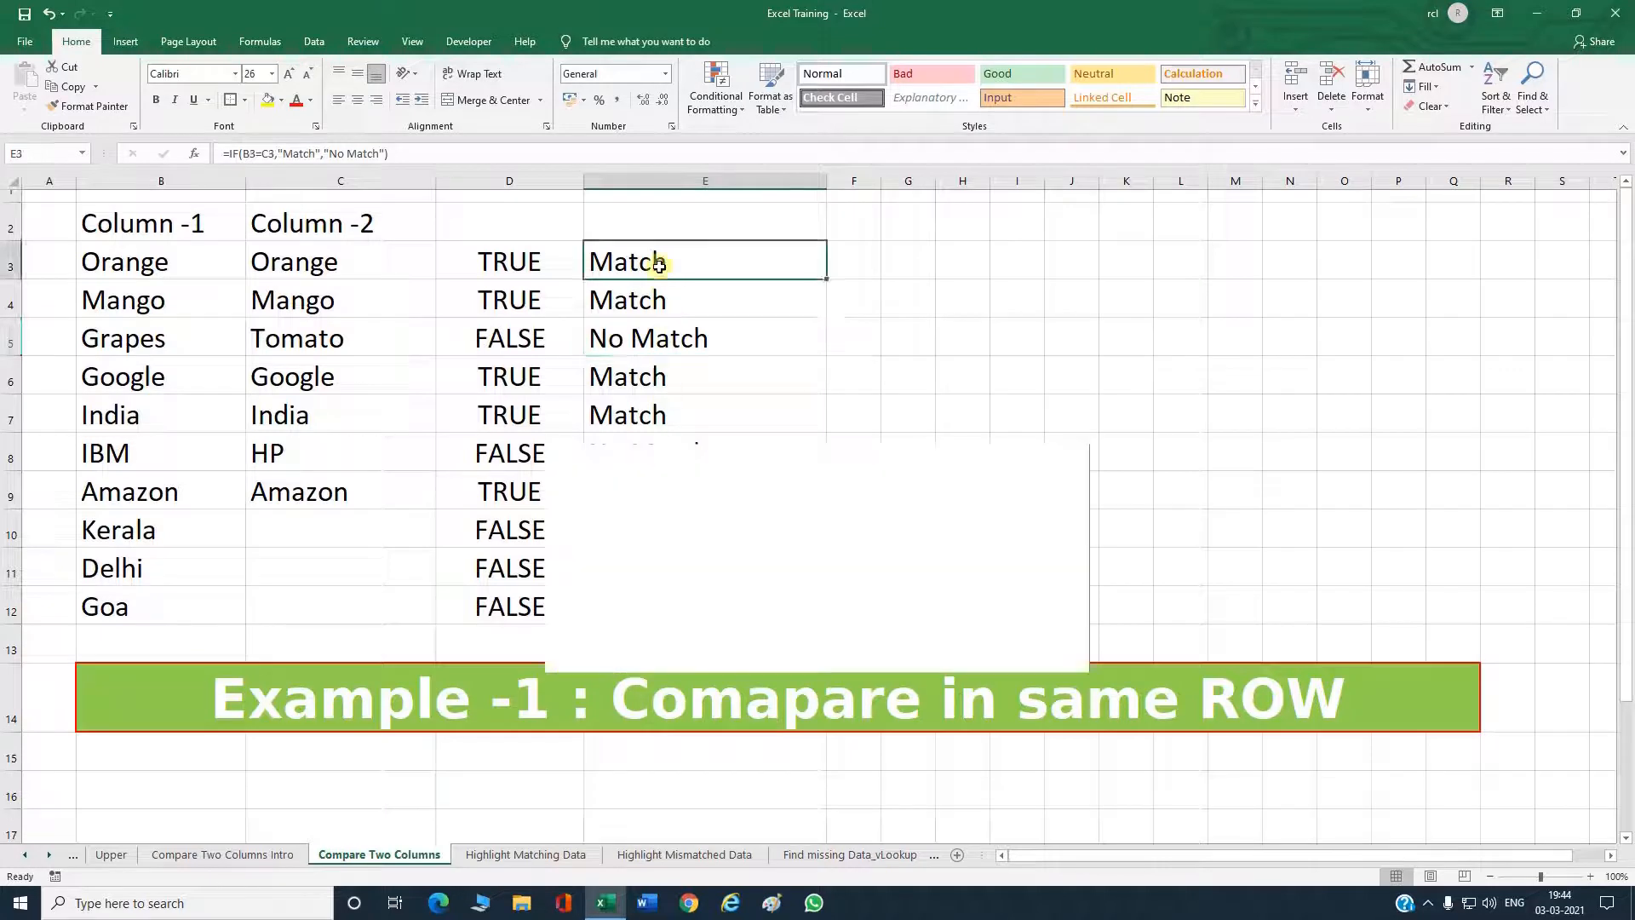
{"action": "left_click", "coordinate": [675, 343]}
{"action": "left_click", "coordinate": [626, 263]}
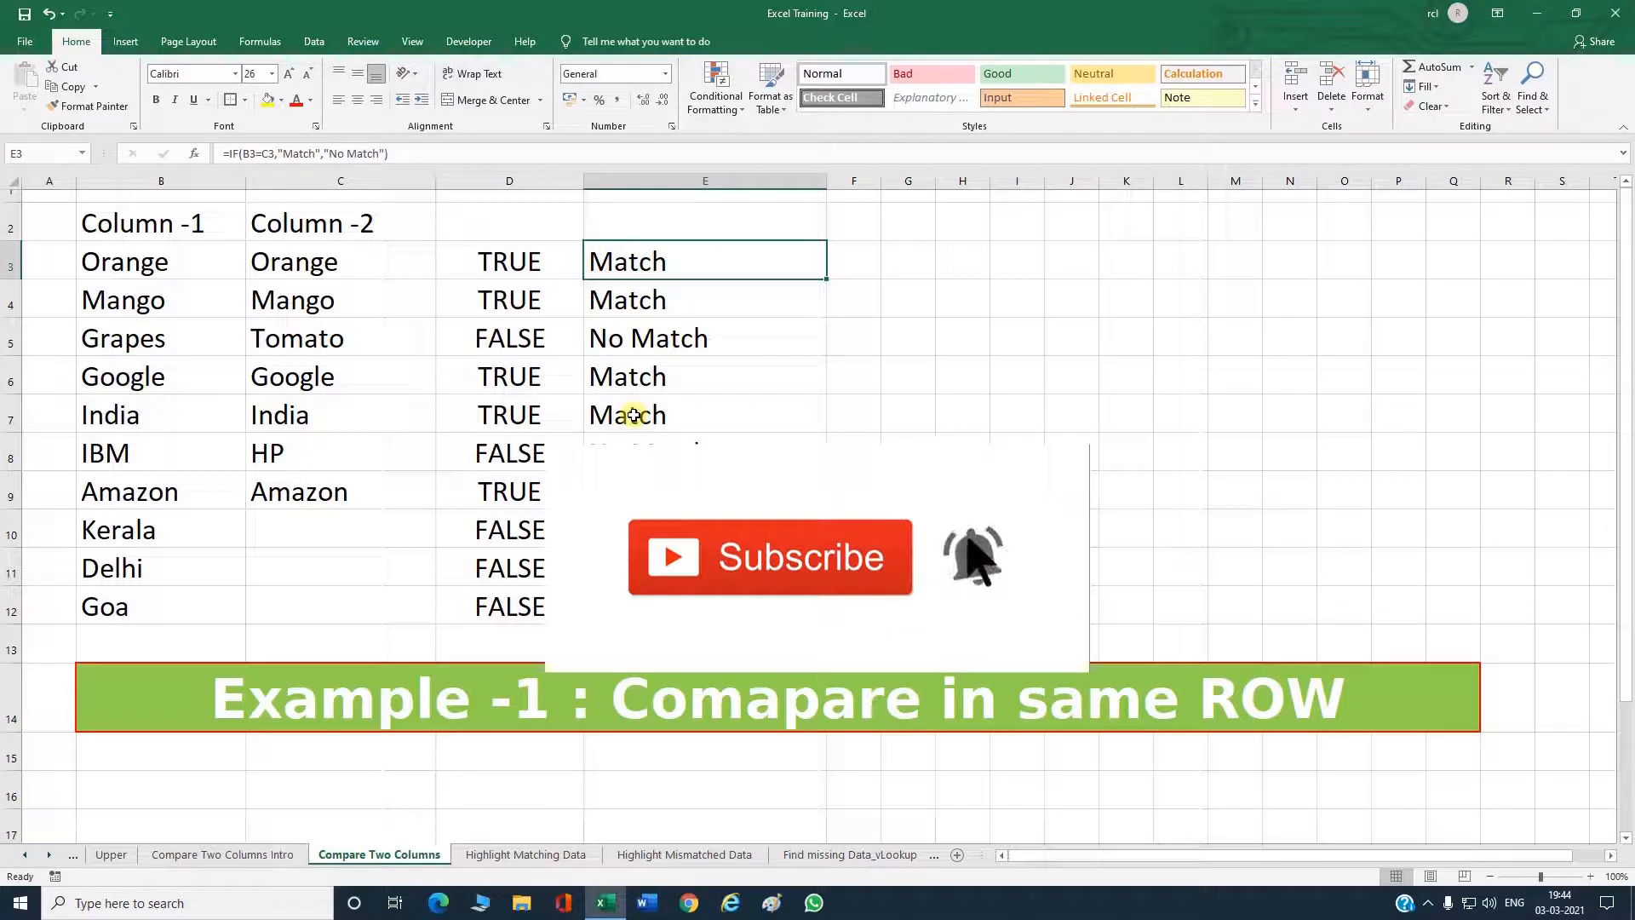
On the Highlight Matching Data sheet, highlight duplicate values in B3:C12 with Light Red Fill with Dark Red Text.
{"action": "left_click", "coordinate": [543, 860]}
{"action": "left_click", "coordinate": [417, 700]}
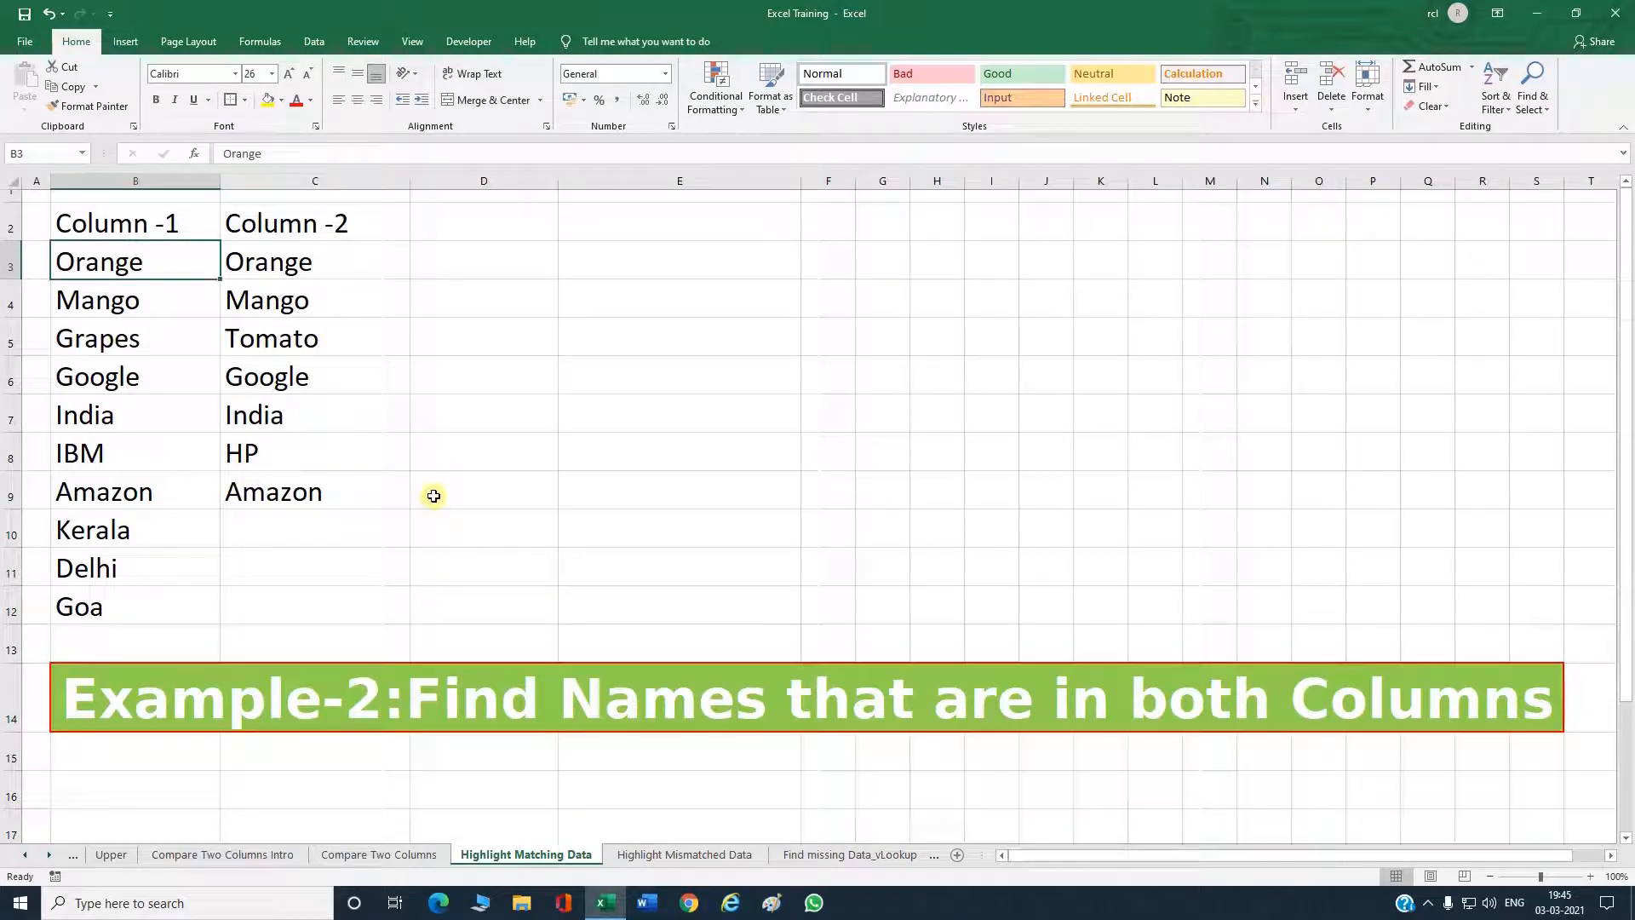
{"action": "left_click", "coordinate": [366, 608], "text": "shift"}
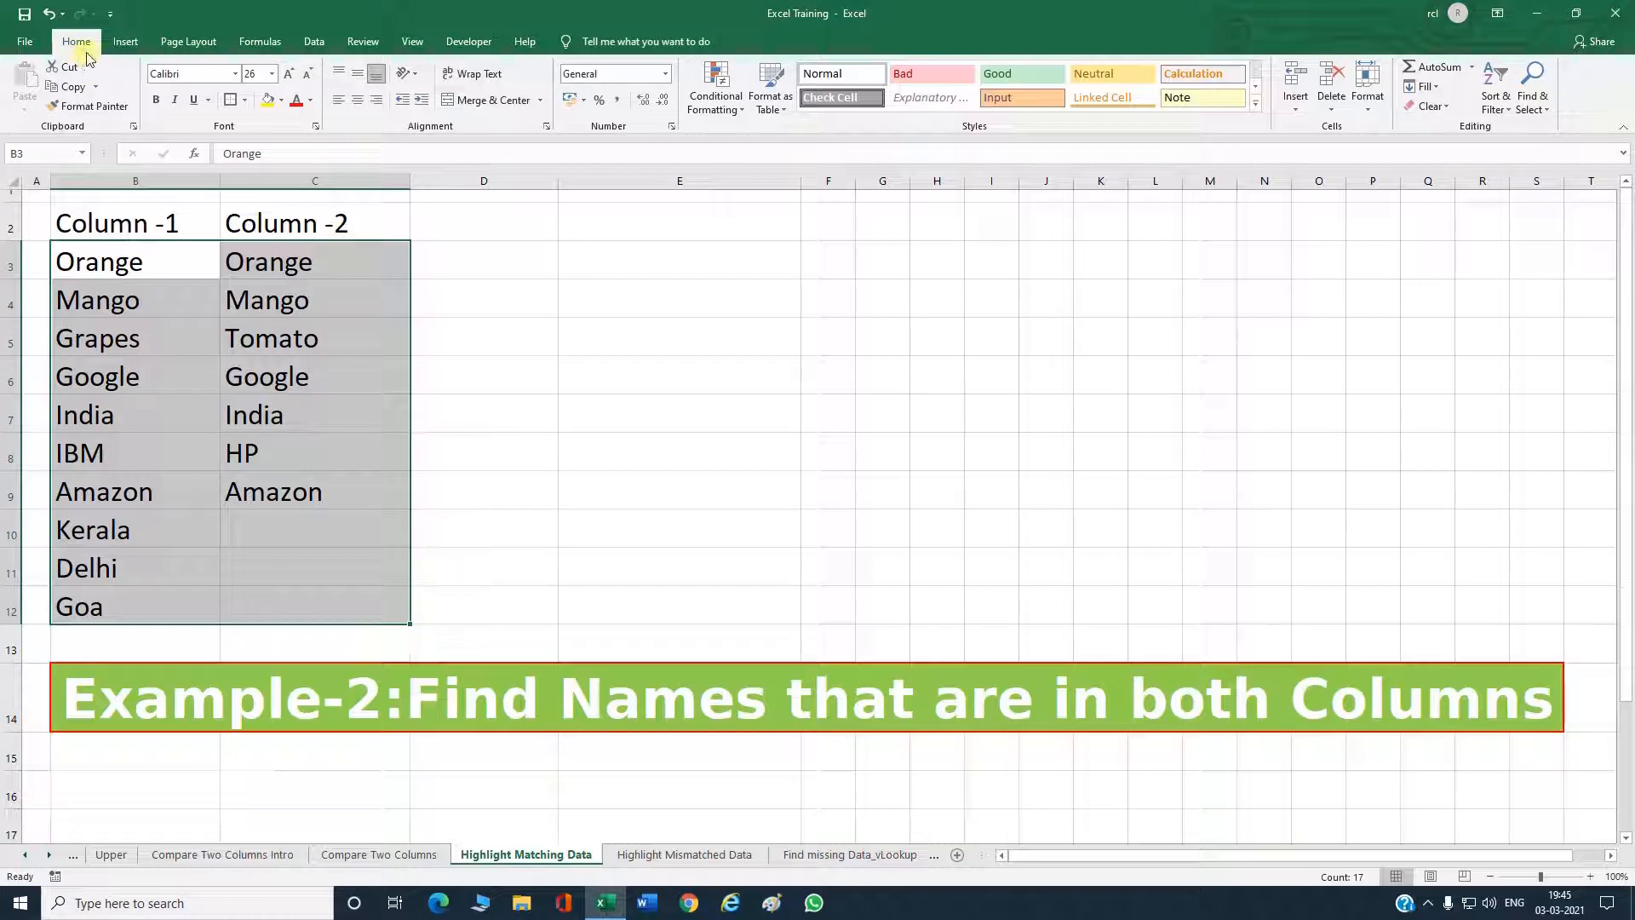
{"action": "left_click", "coordinate": [716, 89]}
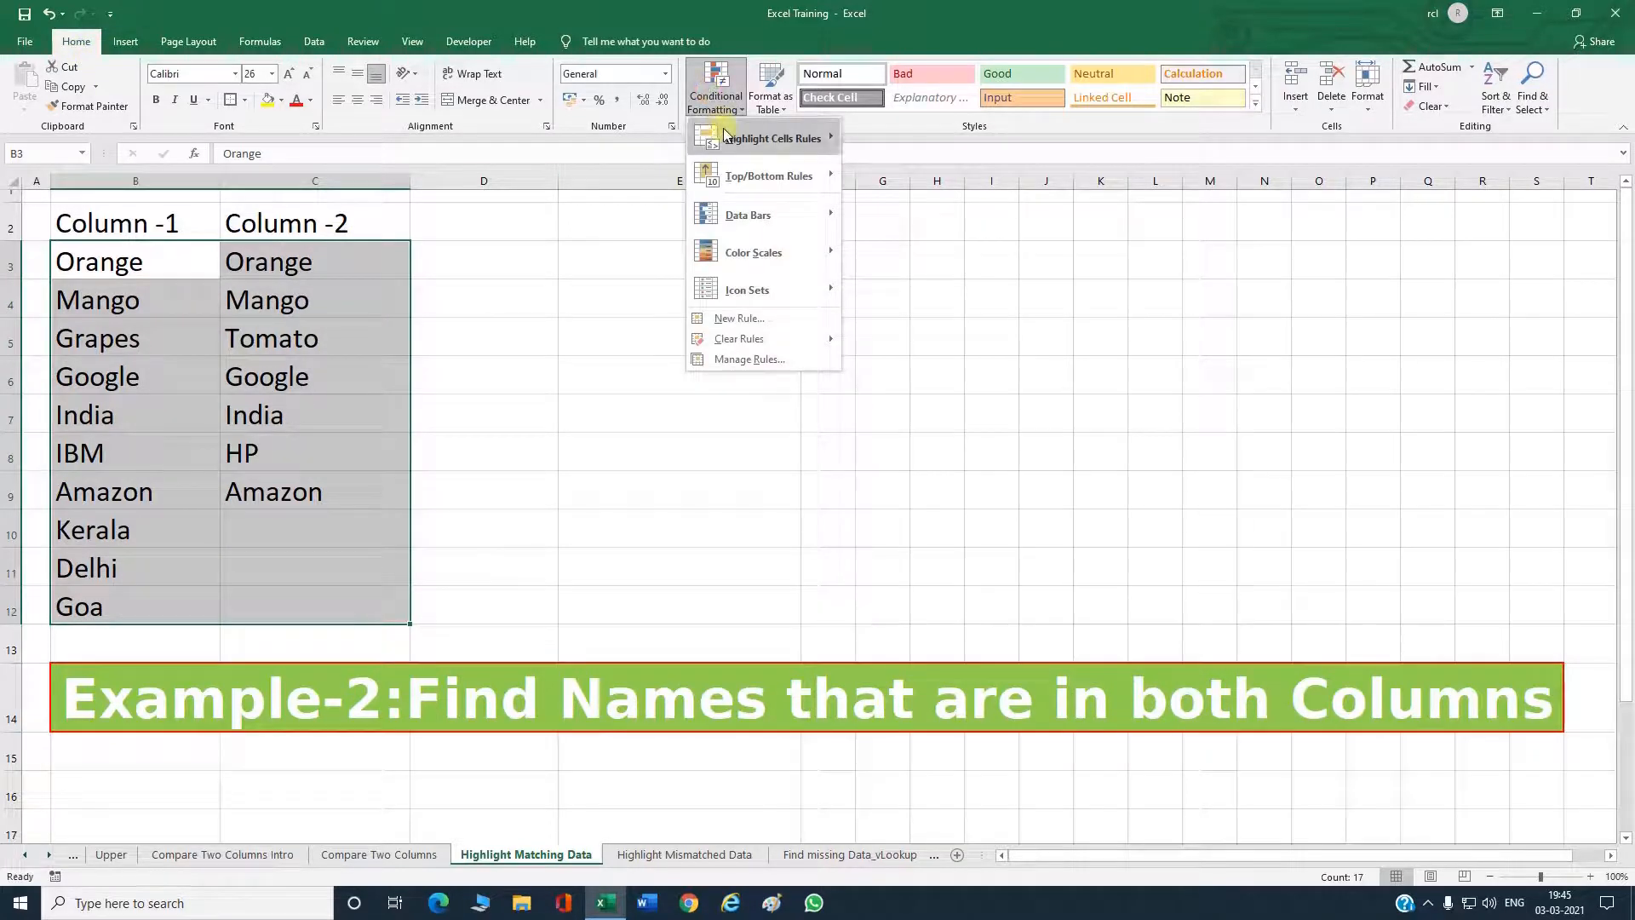
{"action": "mouse_move", "coordinate": [724, 129]}
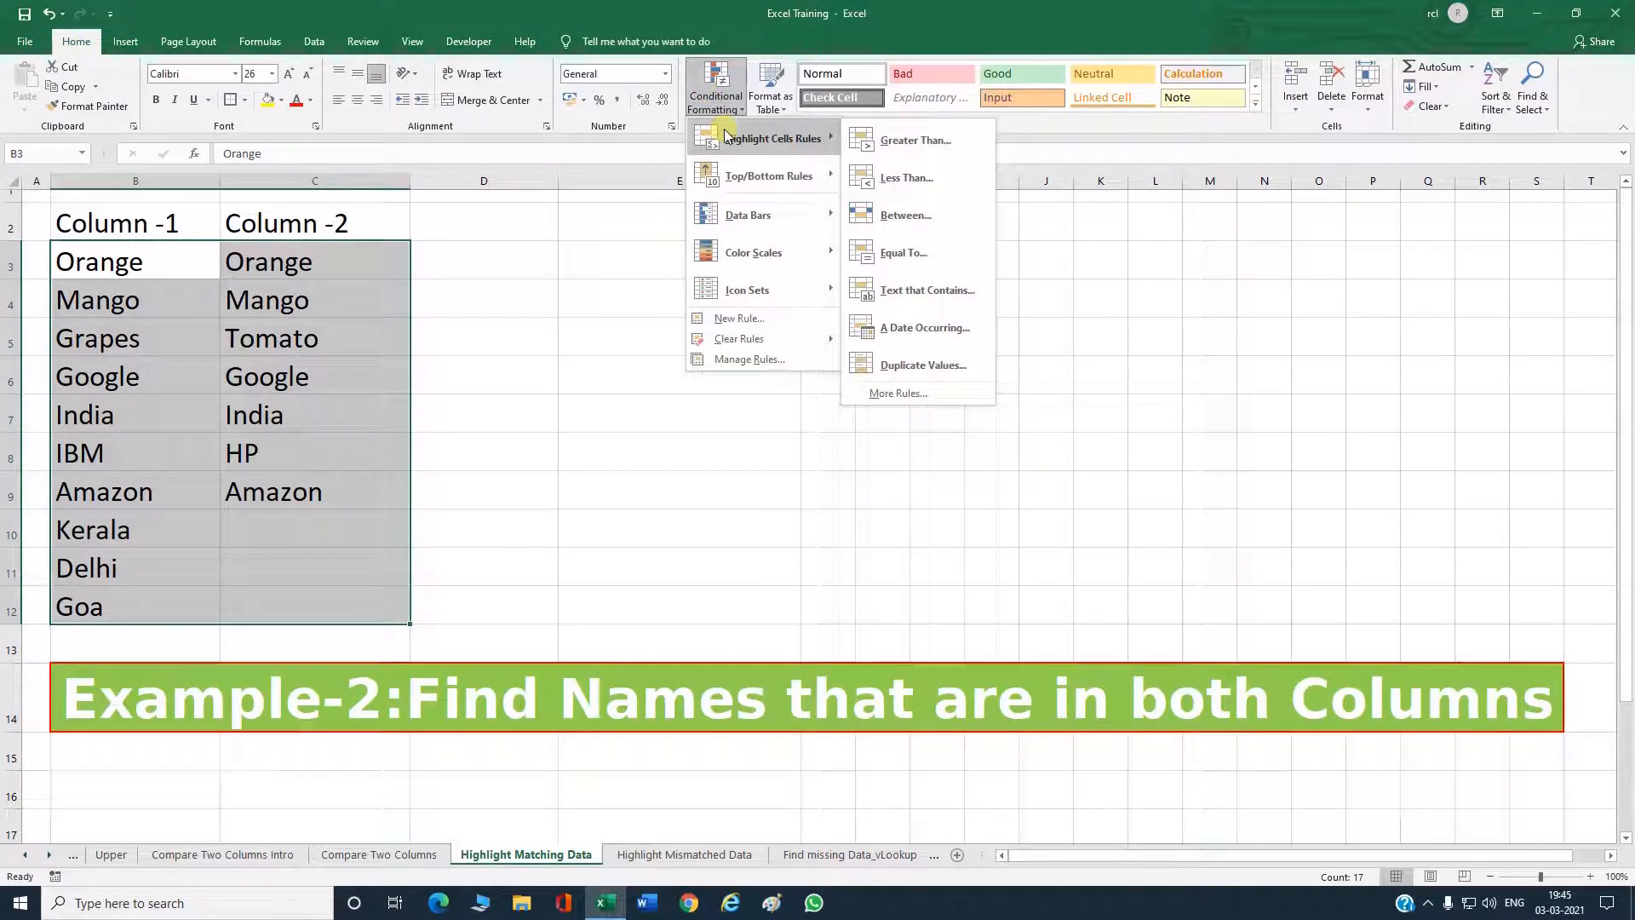
{"action": "left_click", "coordinate": [927, 367]}
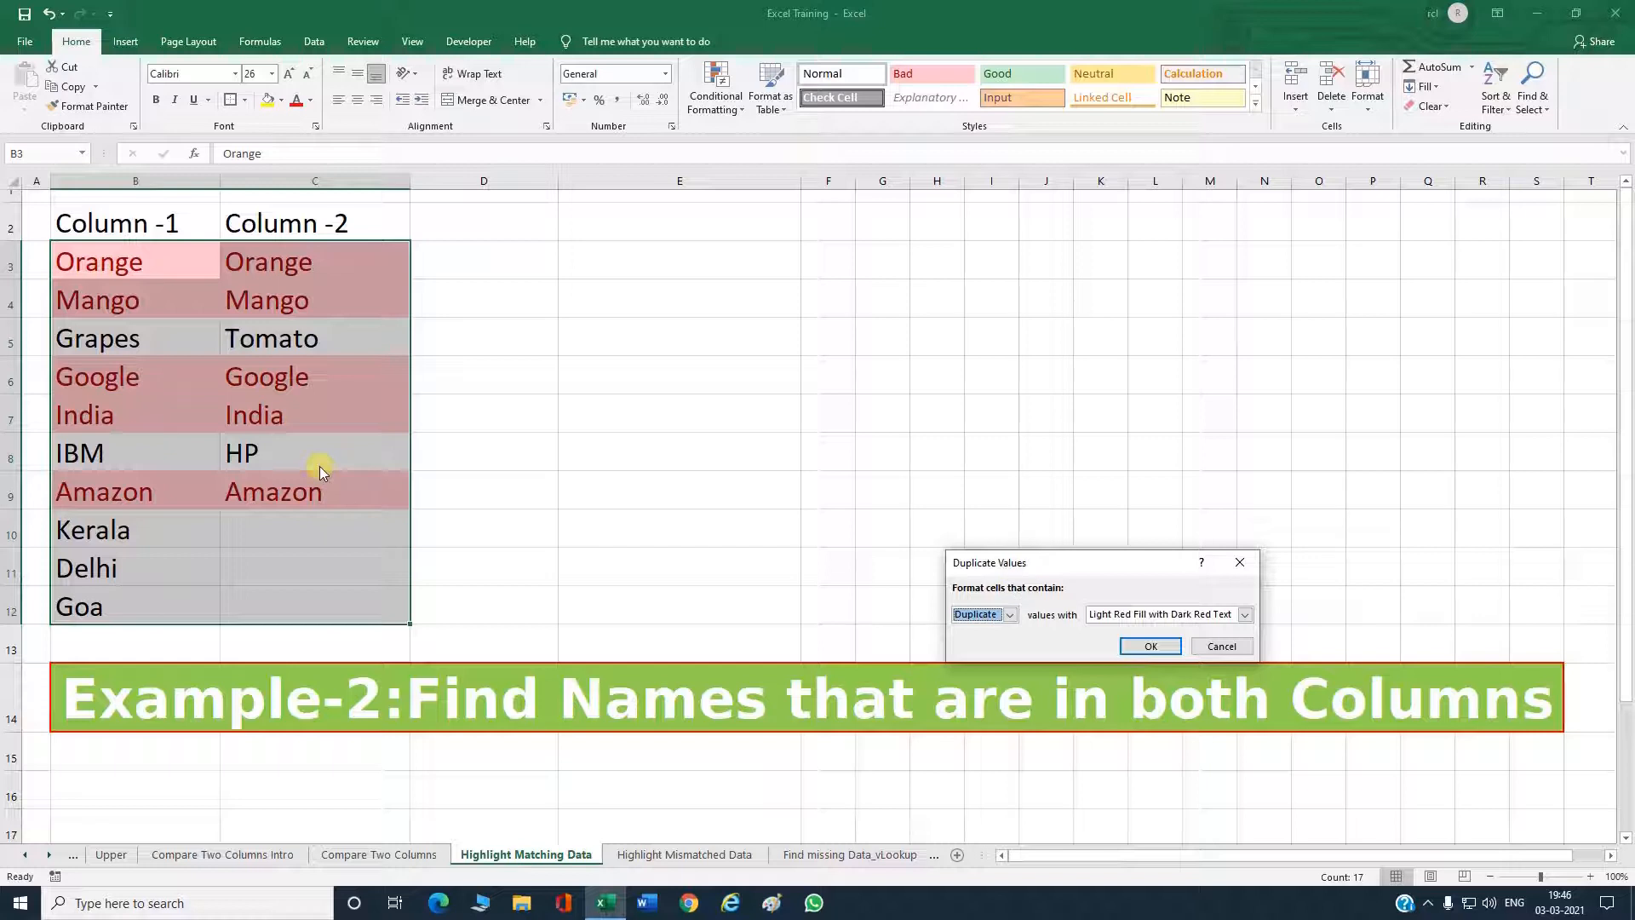
{"action": "left_click", "coordinate": [1245, 614]}
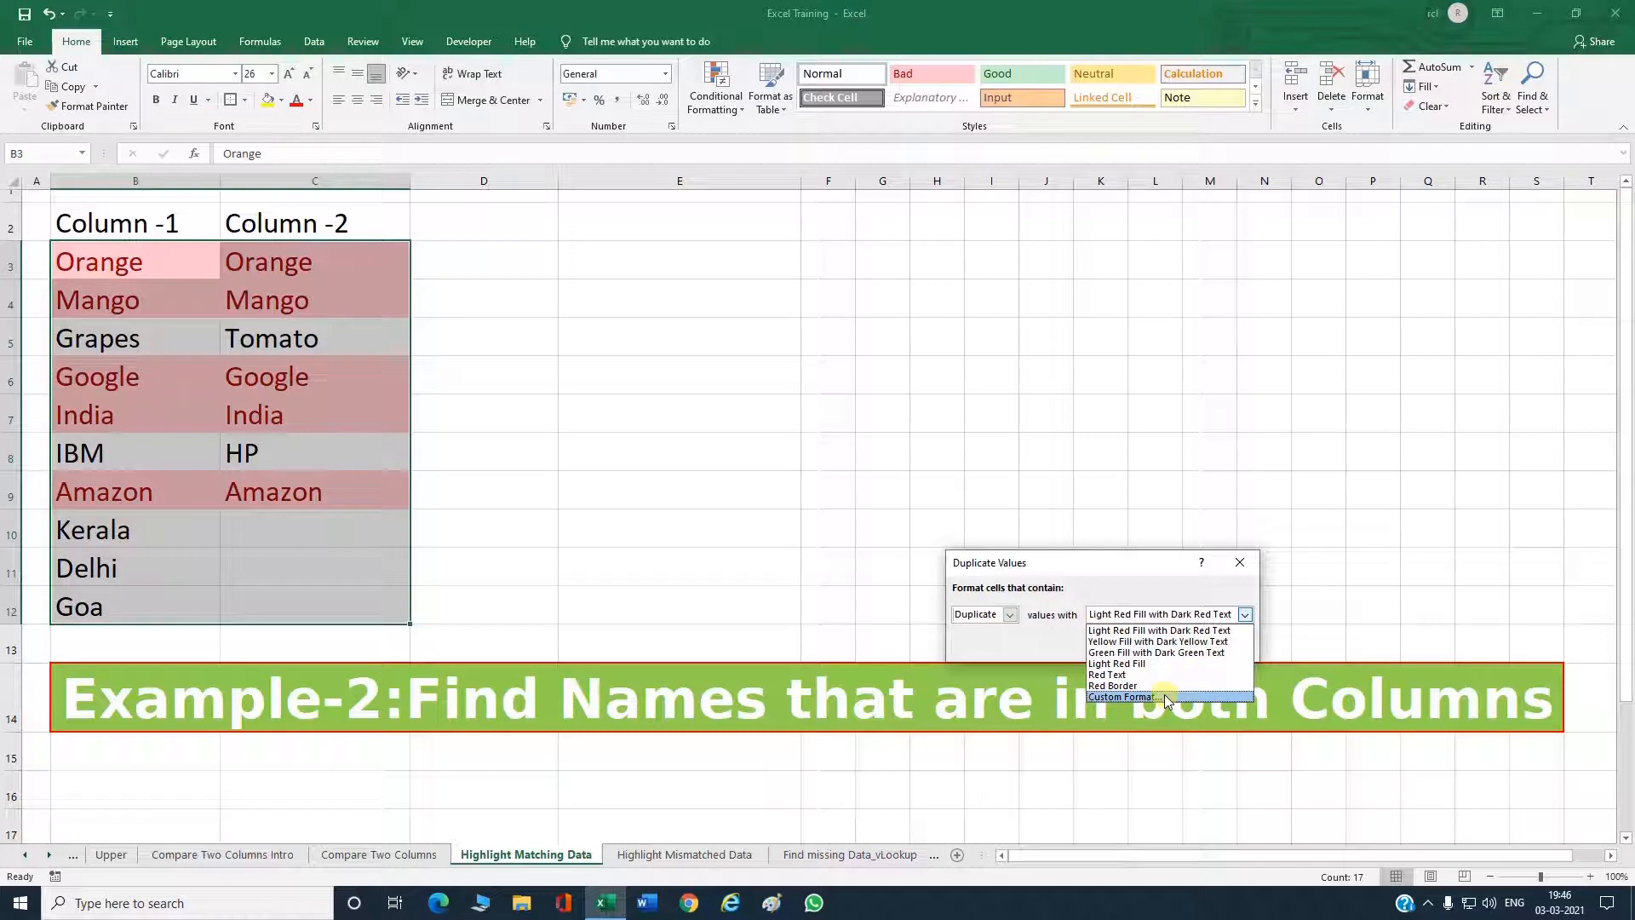
{"action": "left_click", "coordinate": [1133, 631]}
{"action": "left_click", "coordinate": [1149, 646]}
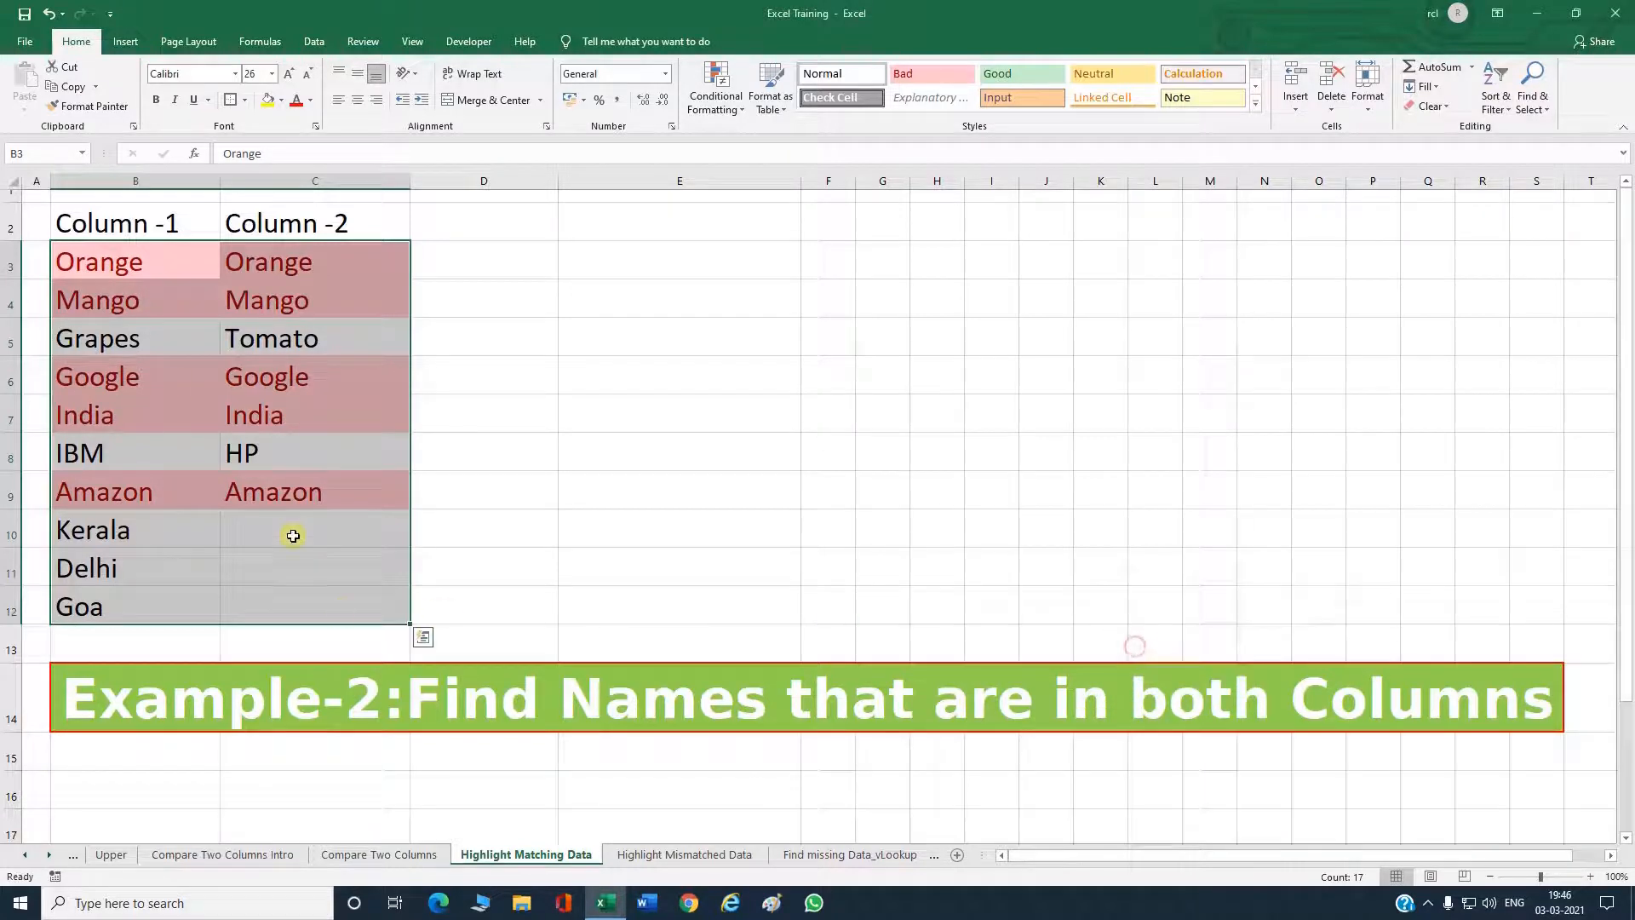
{"action": "left_click", "coordinate": [153, 345]}
{"action": "left_click", "coordinate": [120, 264]}
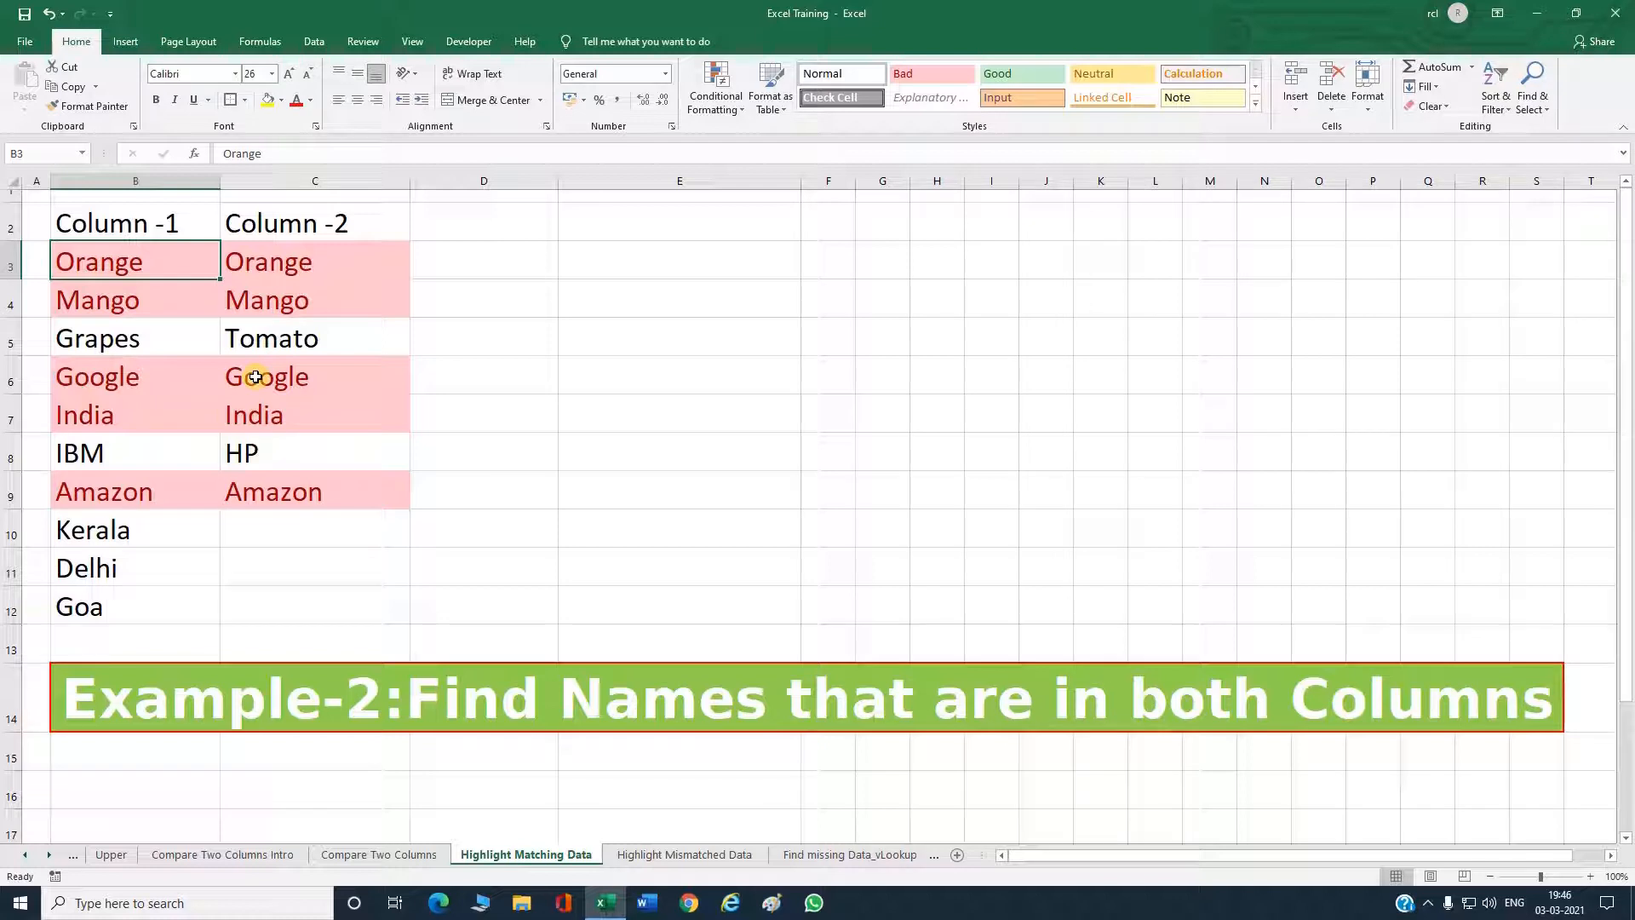
{"action": "key", "text": "Down"}
{"action": "key", "text": "Down"}
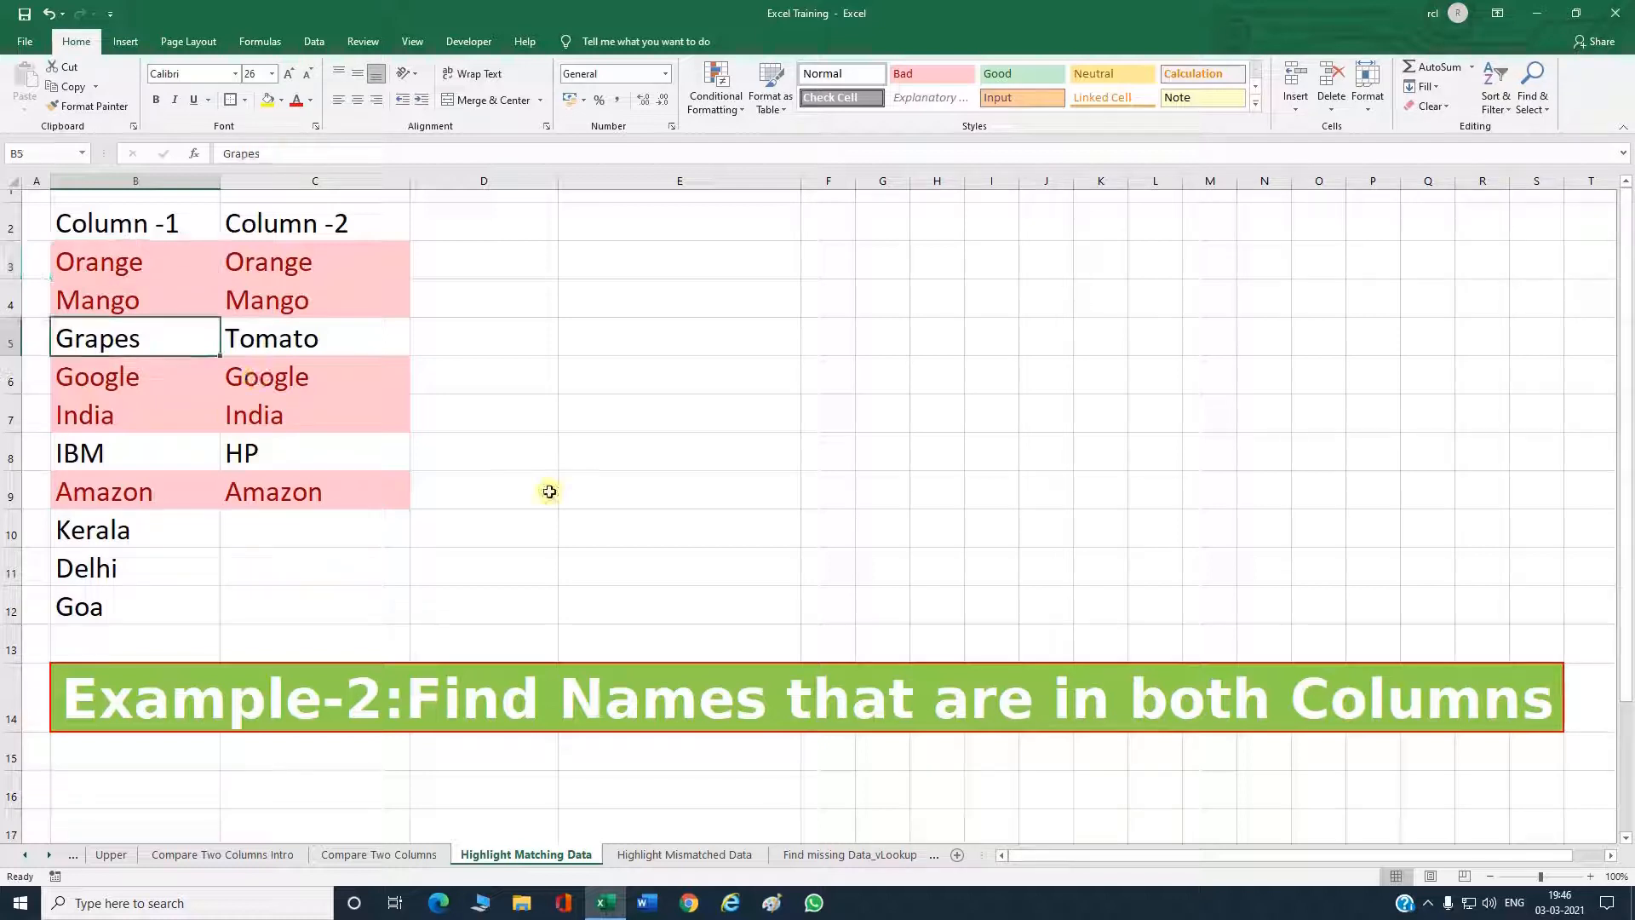
{"action": "left_click", "coordinate": [128, 270]}
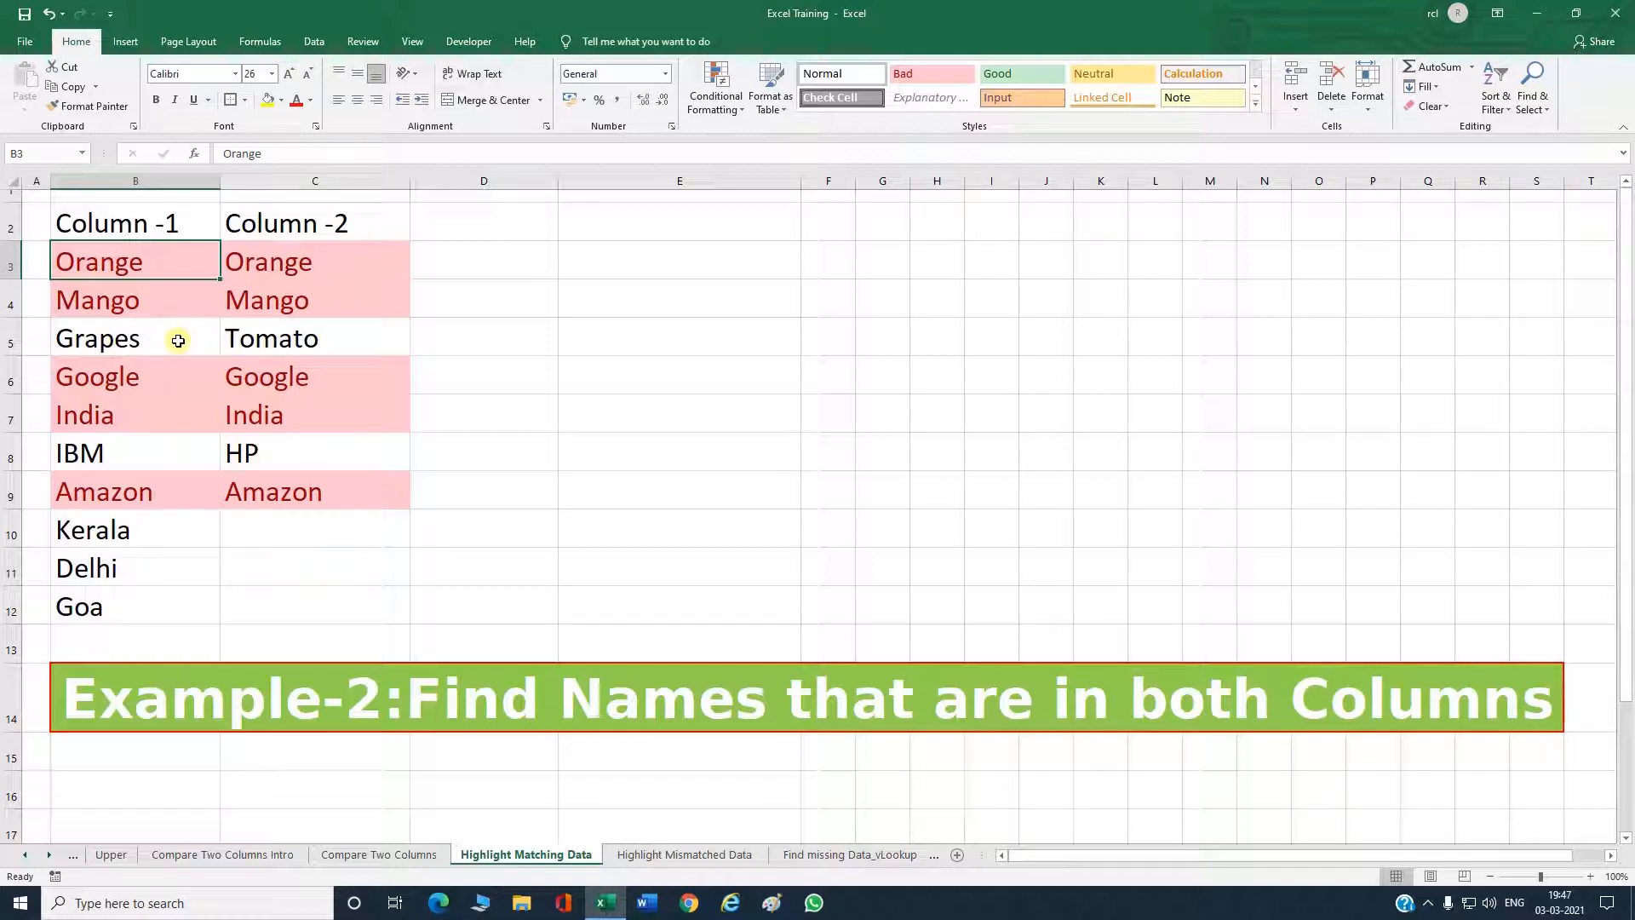
On the Highlight Mismatched Data sheet, set up a Duplicate Values formatting rule for B3:C12 that targets Unique values.
{"action": "left_click", "coordinate": [698, 855]}
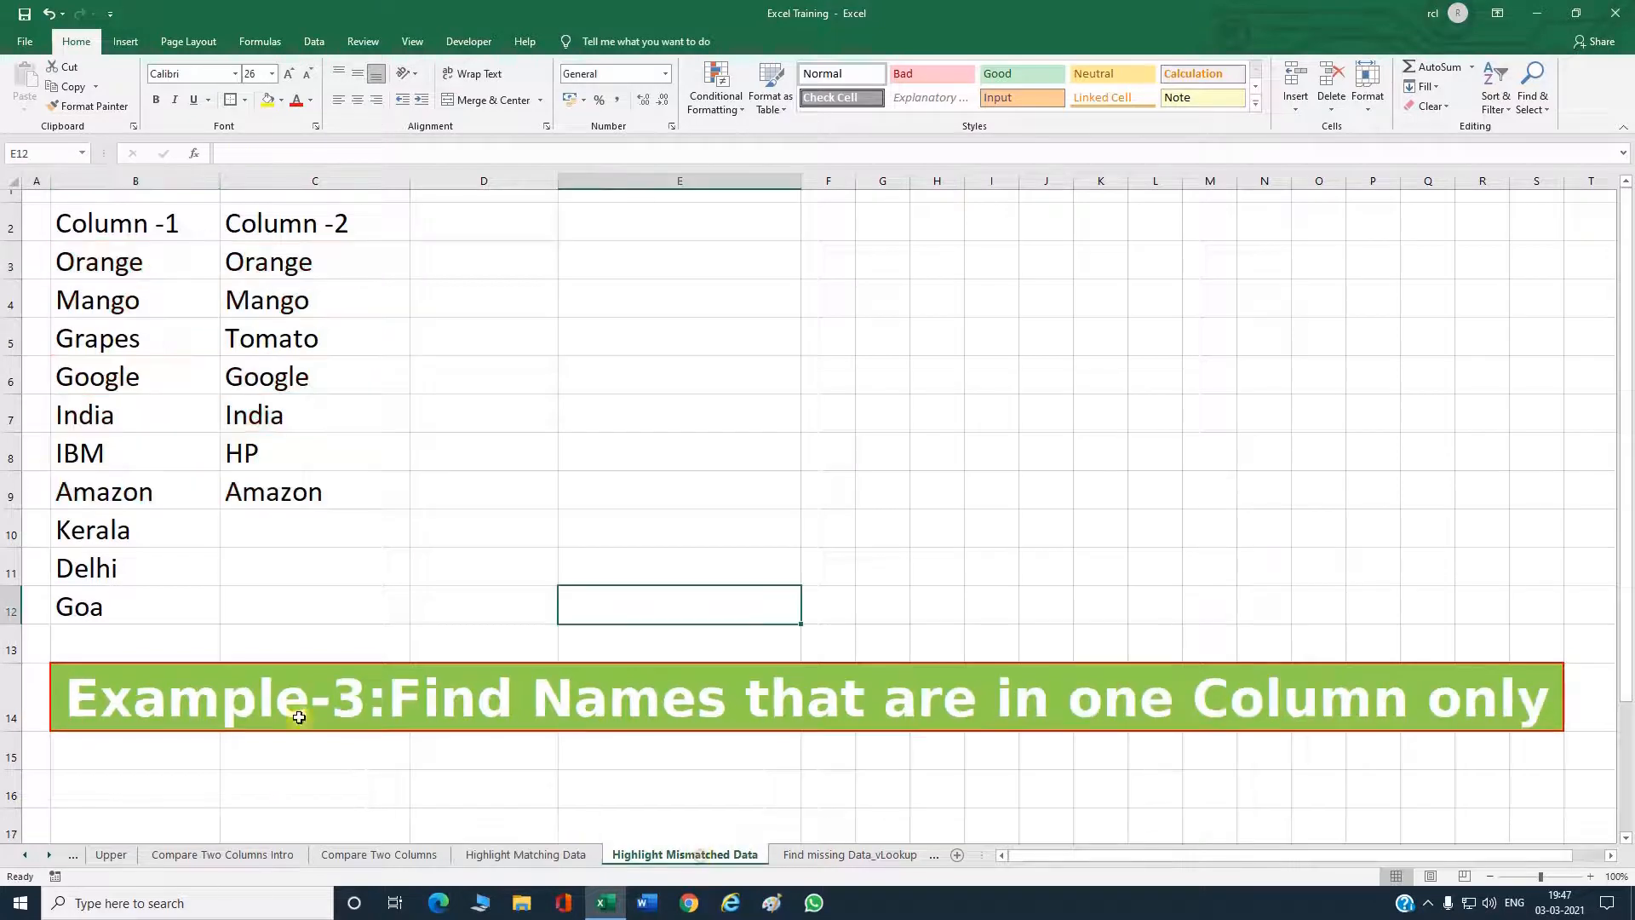
{"action": "left_click", "coordinate": [140, 700]}
{"action": "left_click_drag", "start_coordinate": [124, 263], "coordinate": [348, 598]}
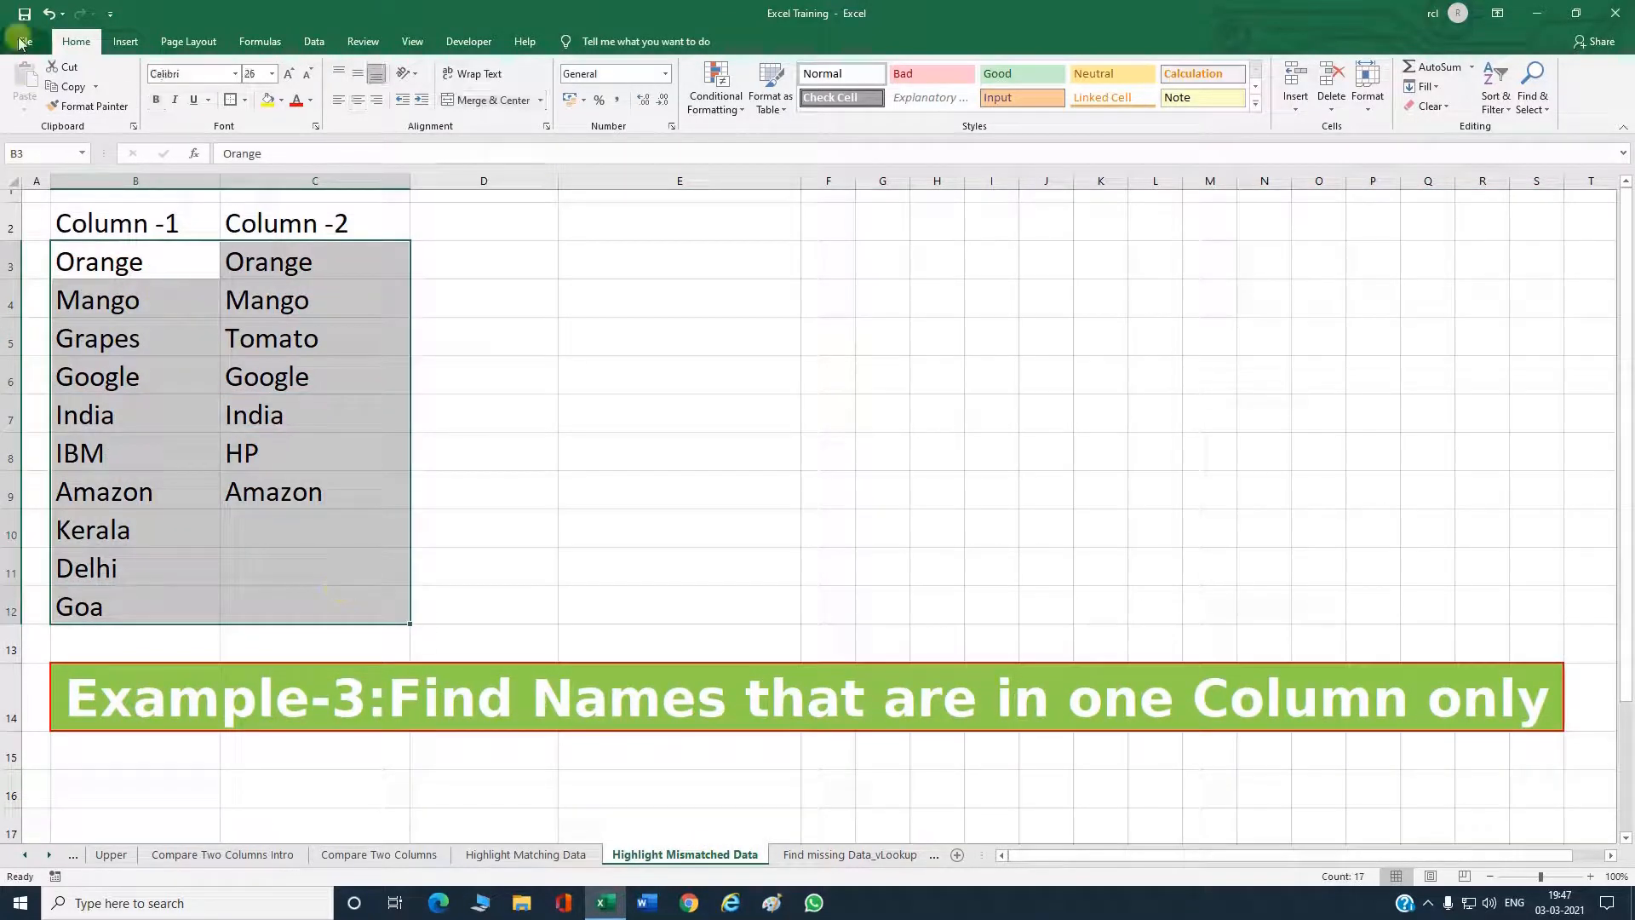
{"action": "left_click", "coordinate": [715, 85]}
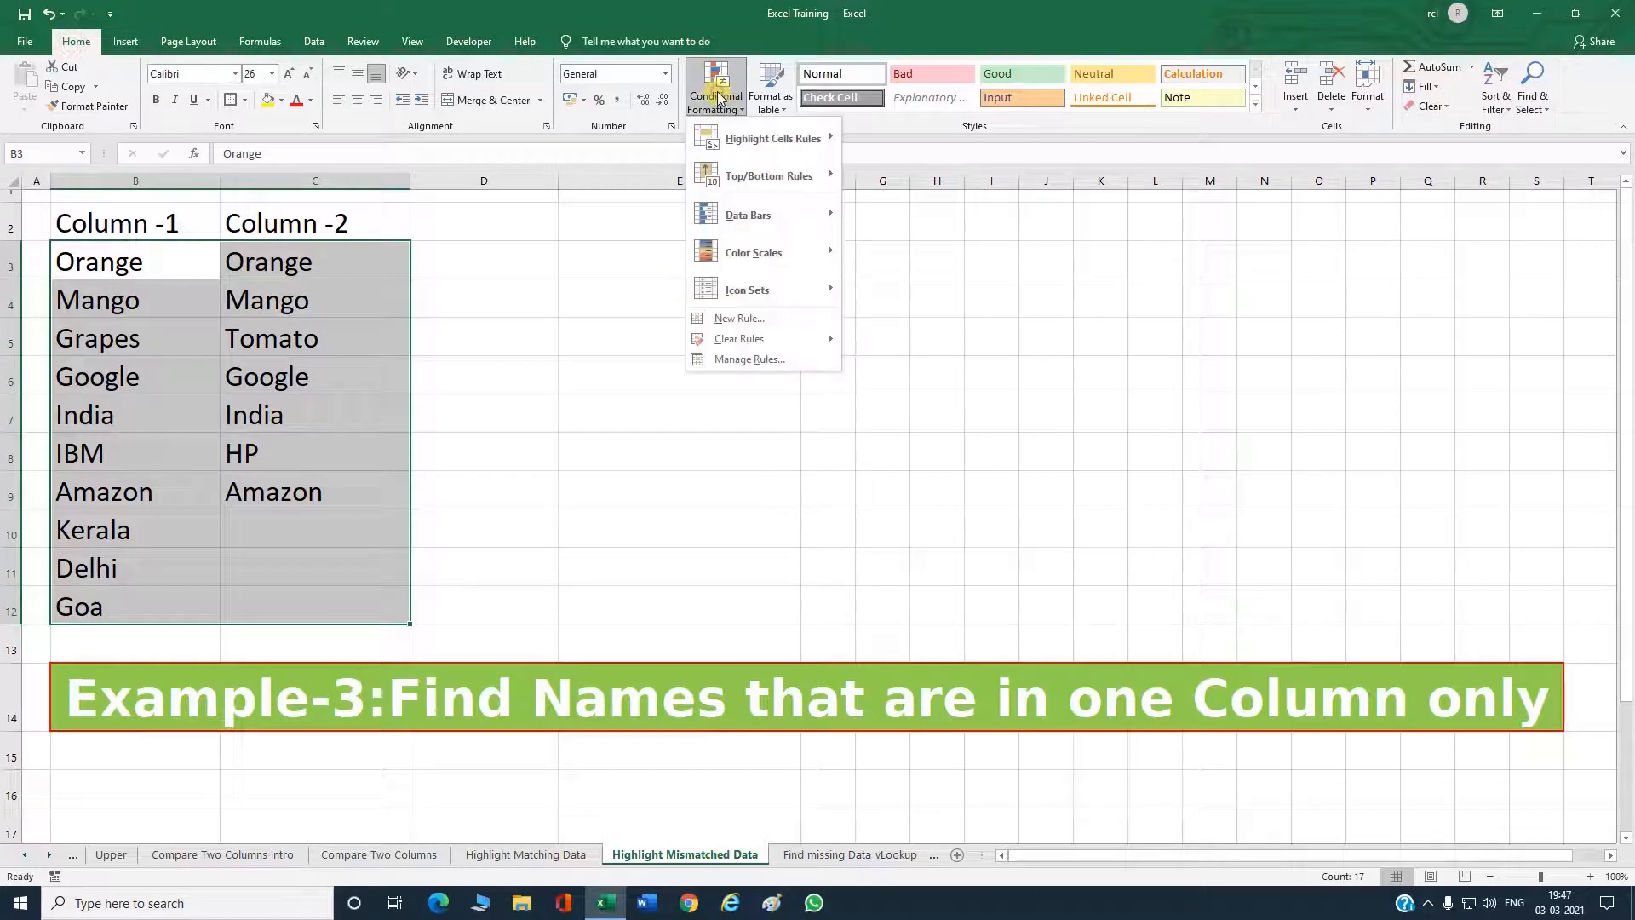
{"action": "mouse_move", "coordinate": [721, 138]}
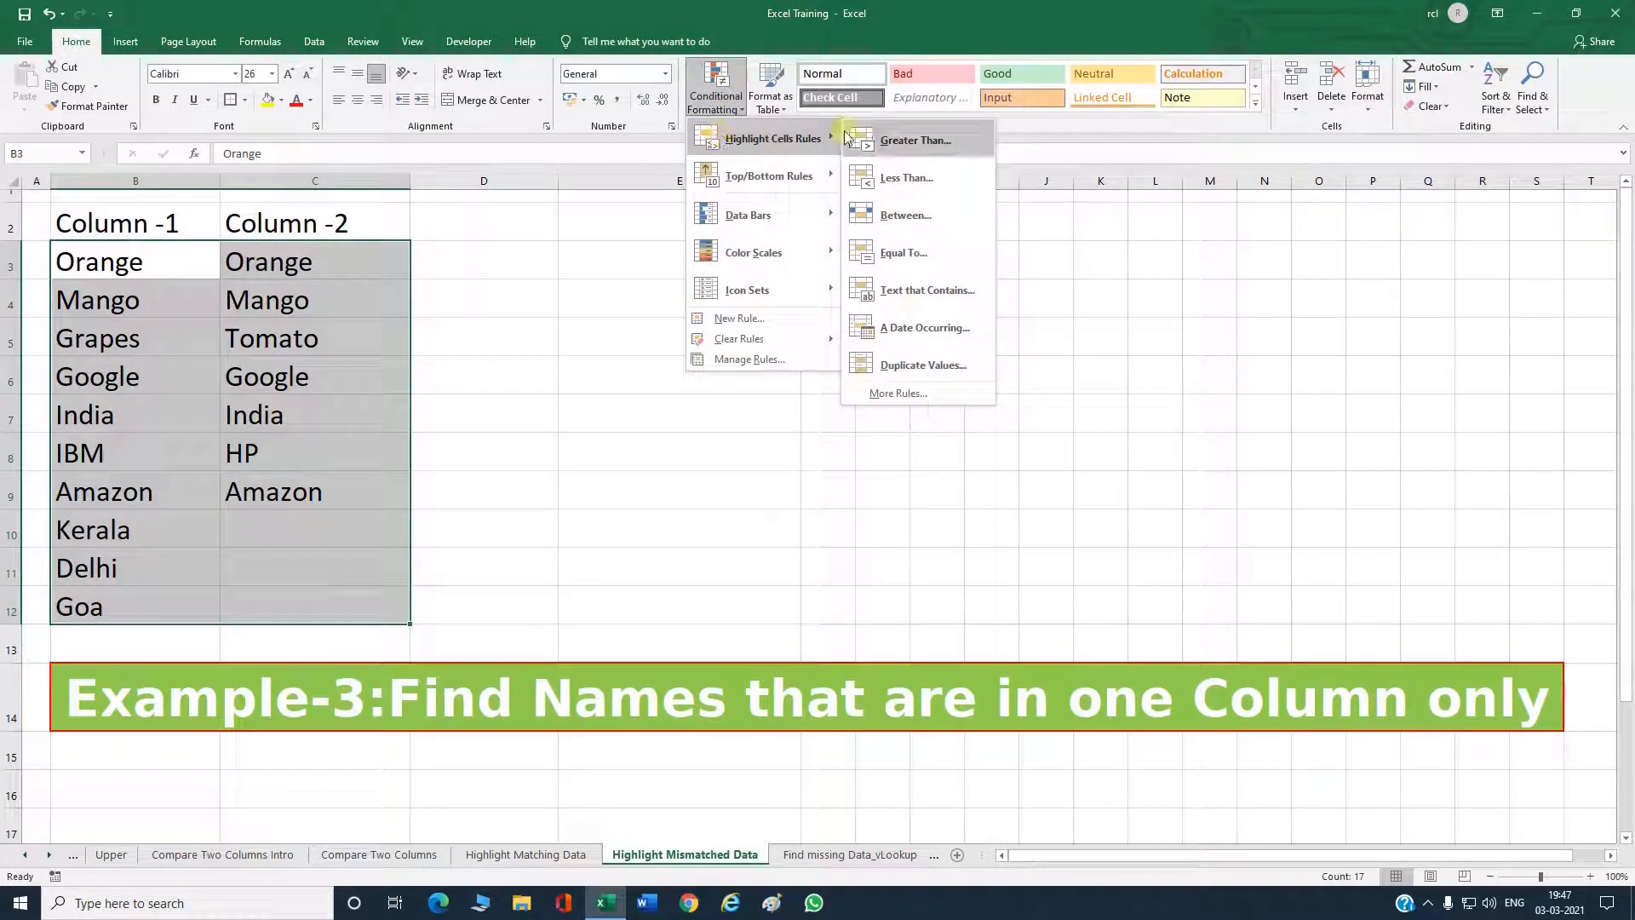
{"action": "left_click", "coordinate": [969, 365]}
{"action": "left_click", "coordinate": [1010, 615]}
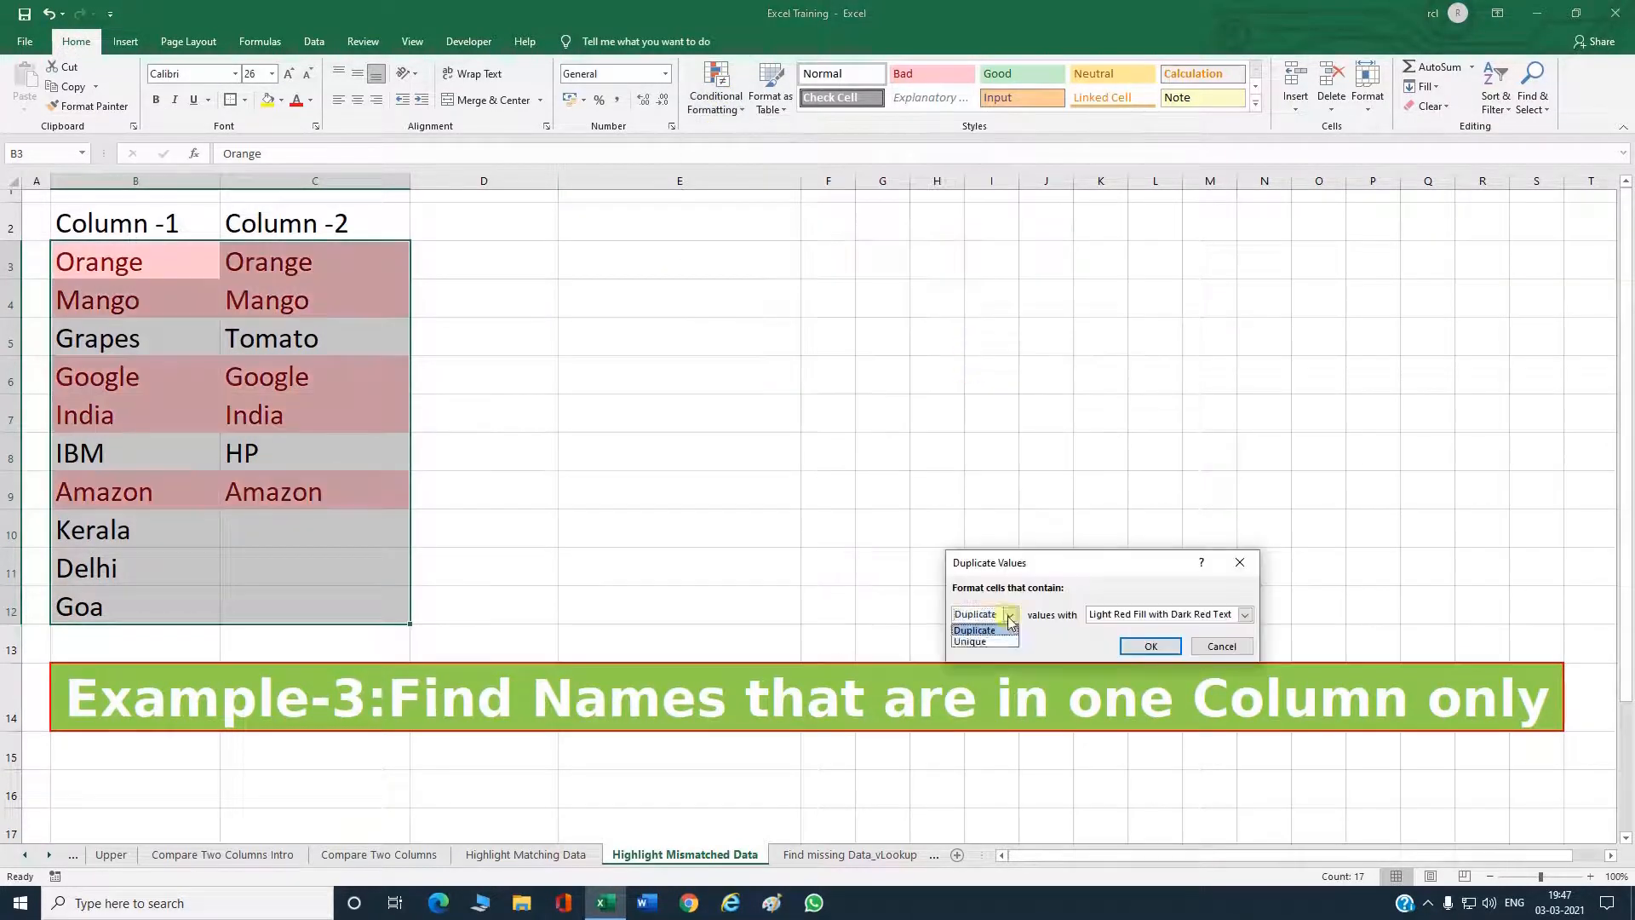
{"action": "left_click", "coordinate": [1011, 617]}
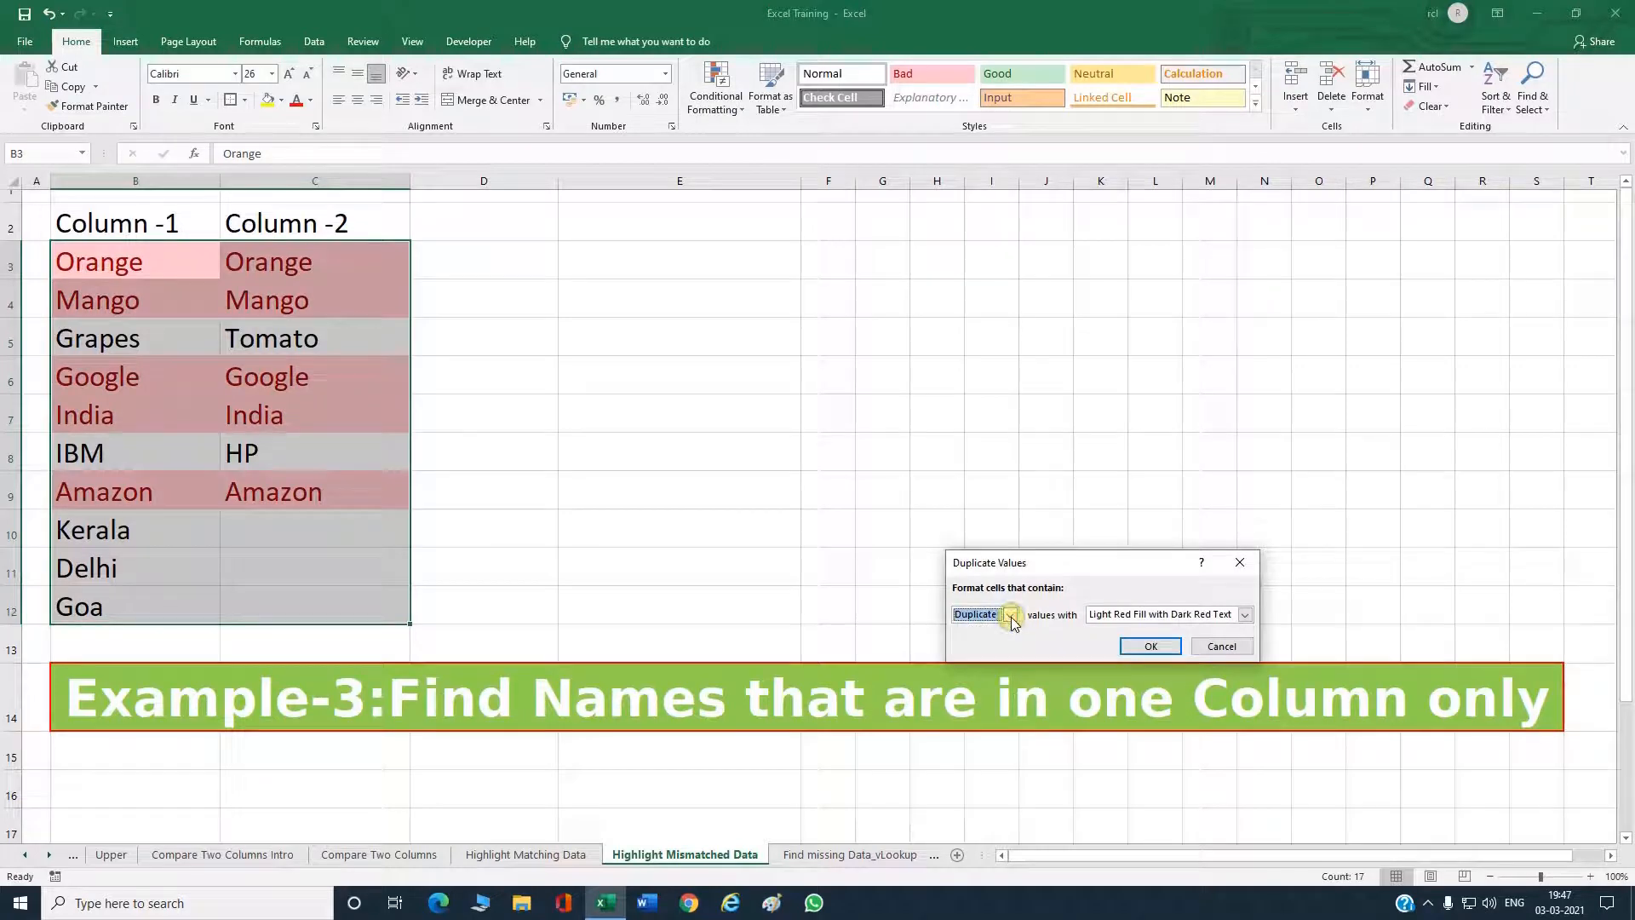
{"action": "left_click", "coordinate": [1010, 618]}
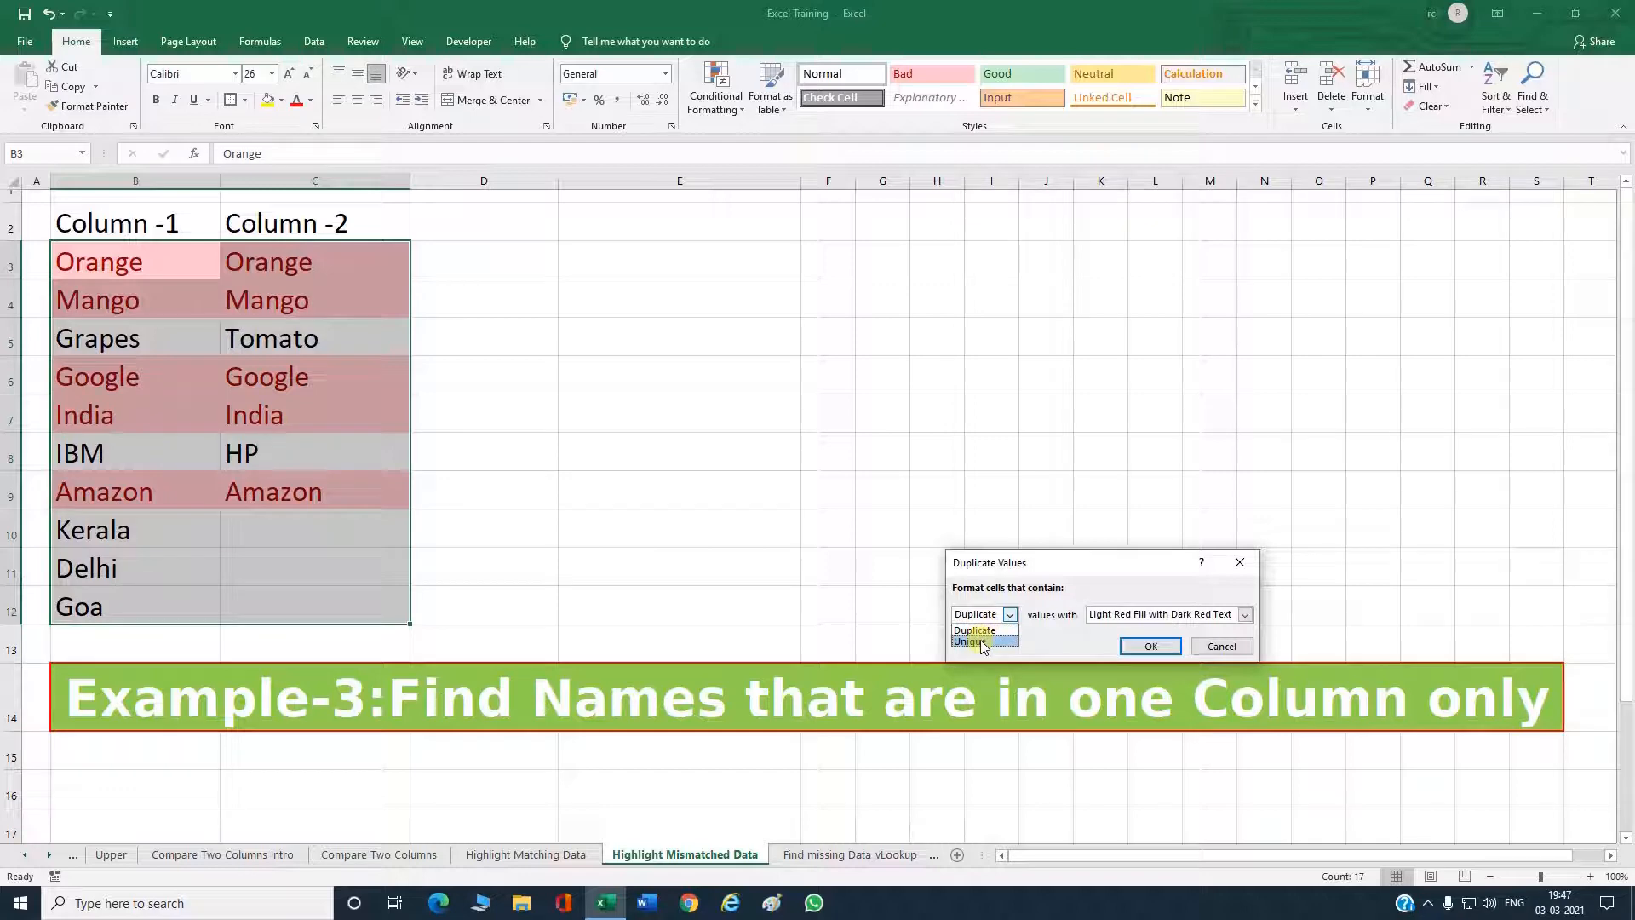
{"action": "left_click", "coordinate": [979, 640]}
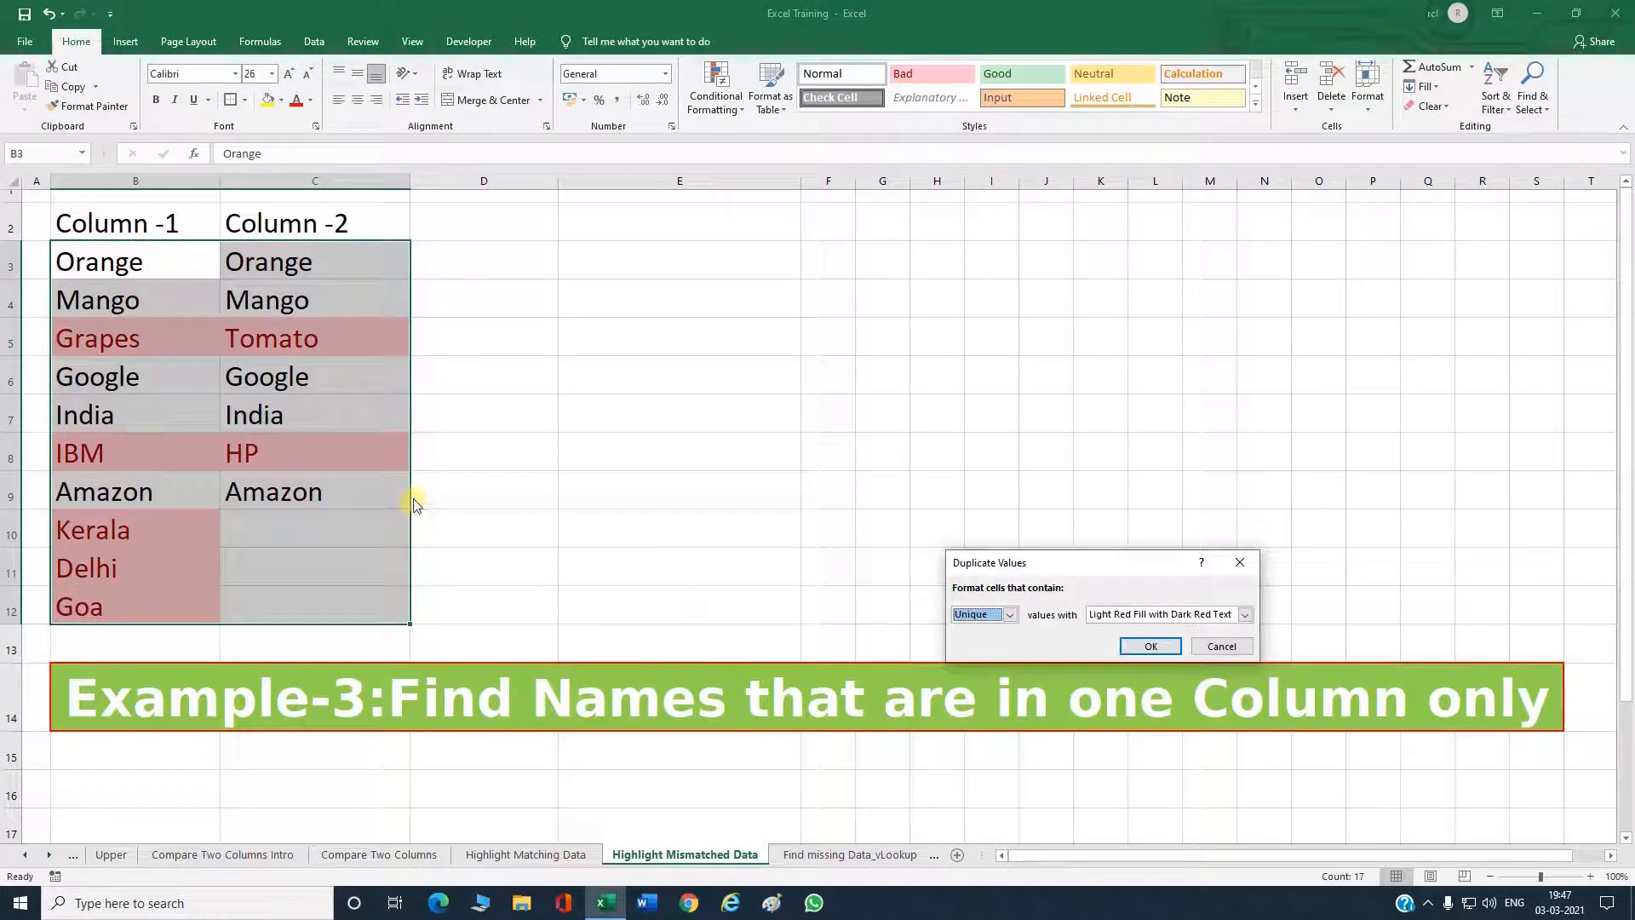
Format the unique values with Yellow Fill with Dark Yellow Text, apply the rule, and check the names in B5 and C5.
{"action": "left_click", "coordinate": [1245, 614]}
{"action": "left_click", "coordinate": [1158, 642]}
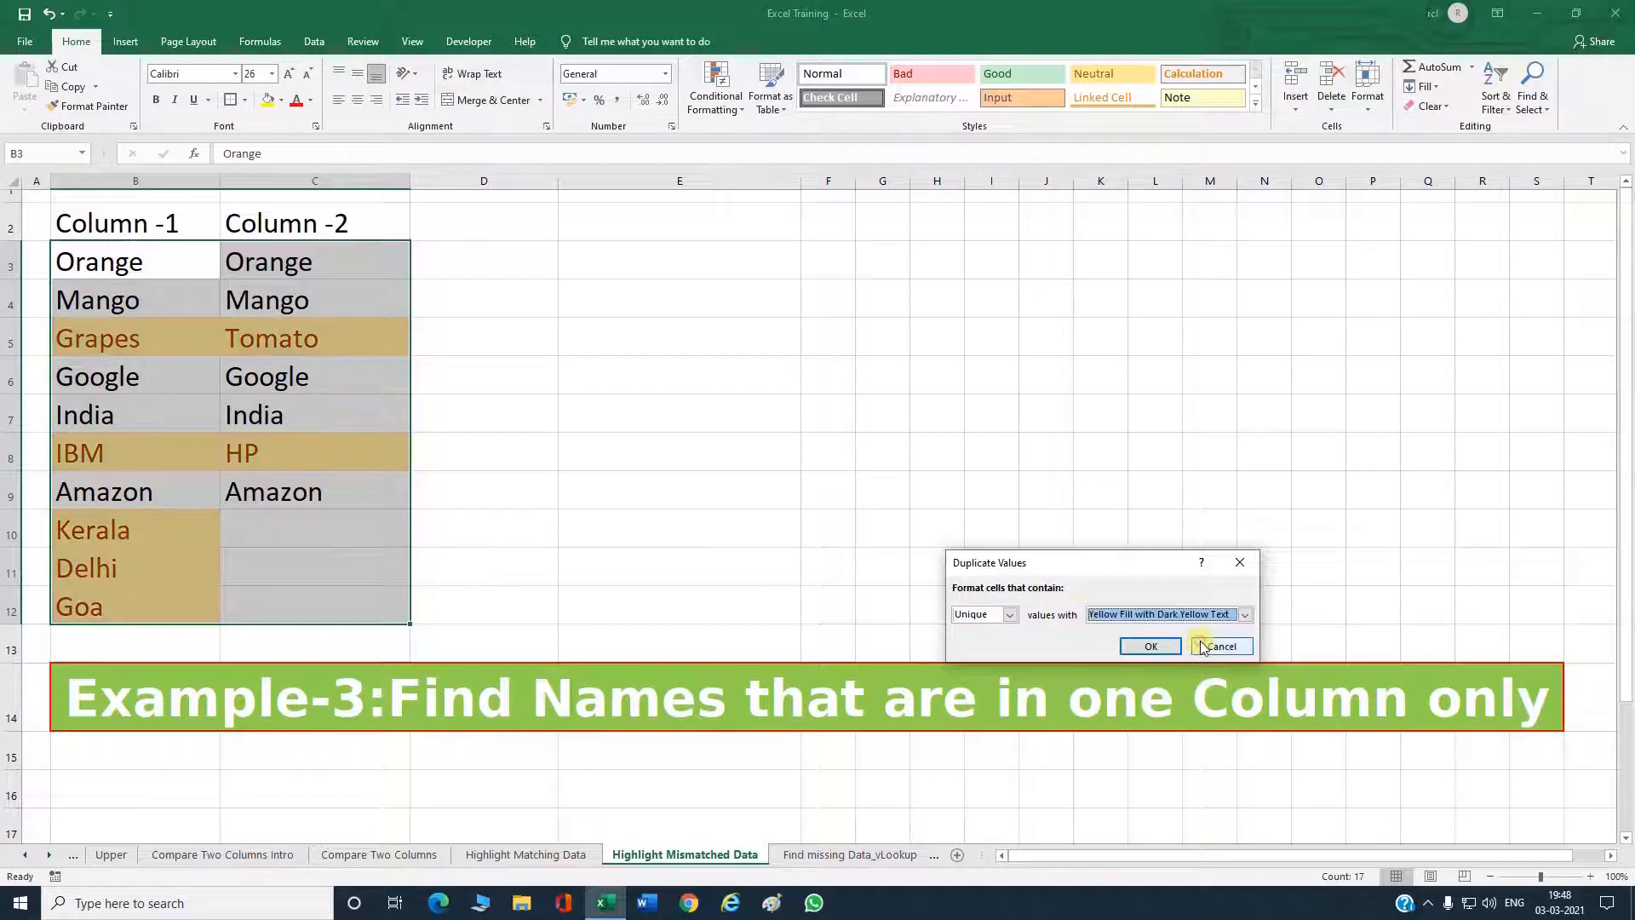
{"action": "left_click", "coordinate": [1137, 649]}
{"action": "left_click", "coordinate": [167, 323]}
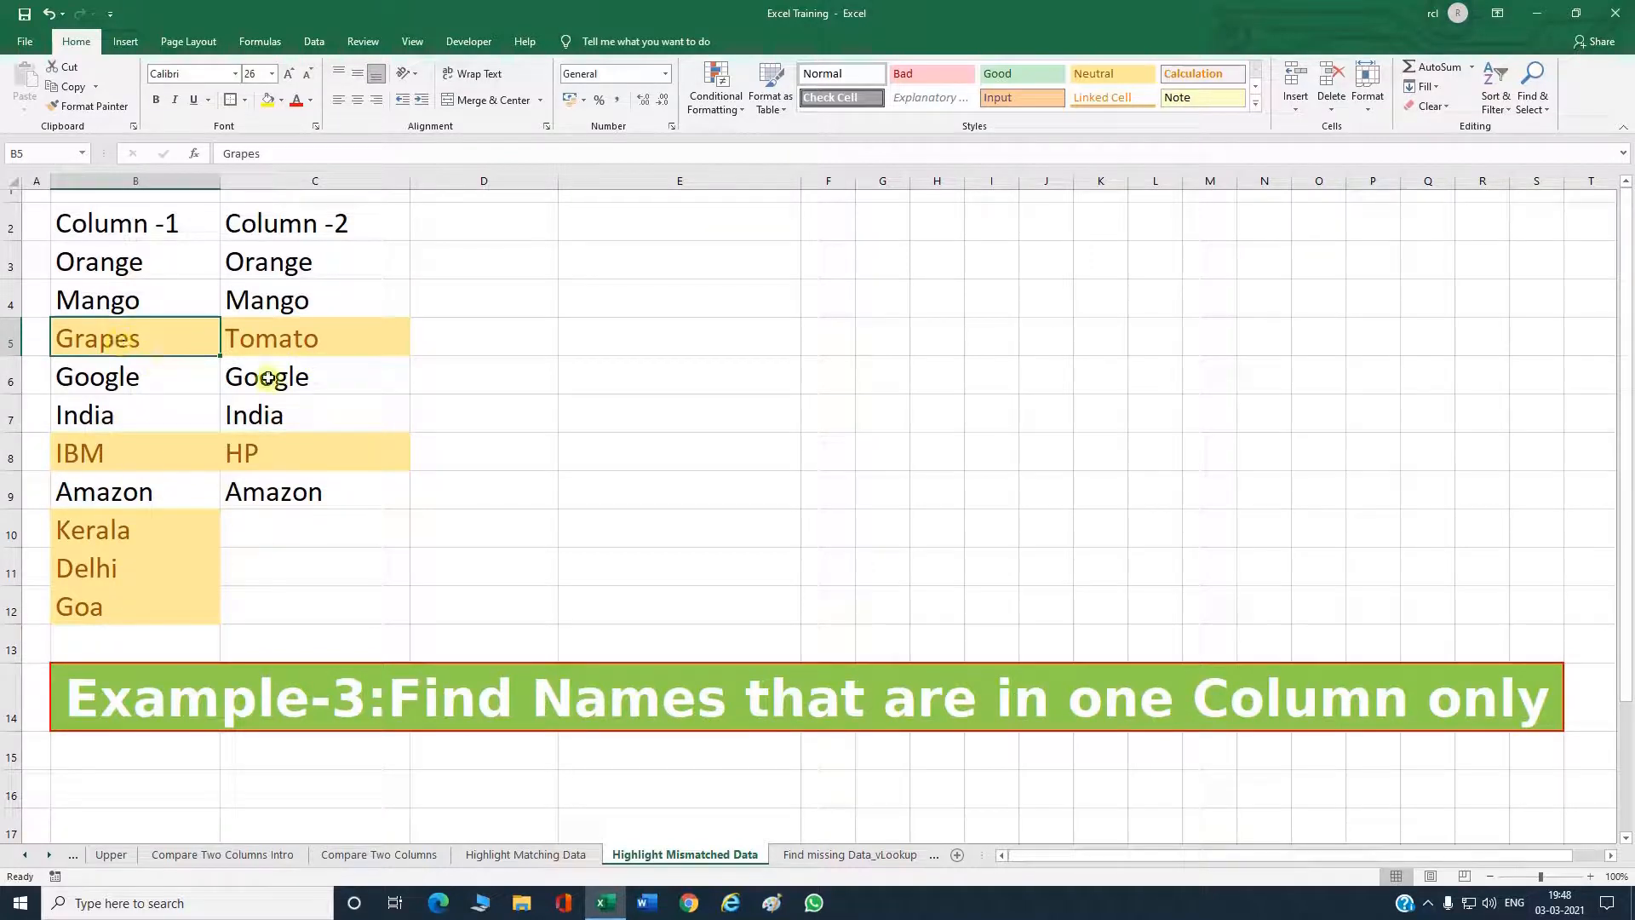
{"action": "left_click", "coordinate": [281, 344]}
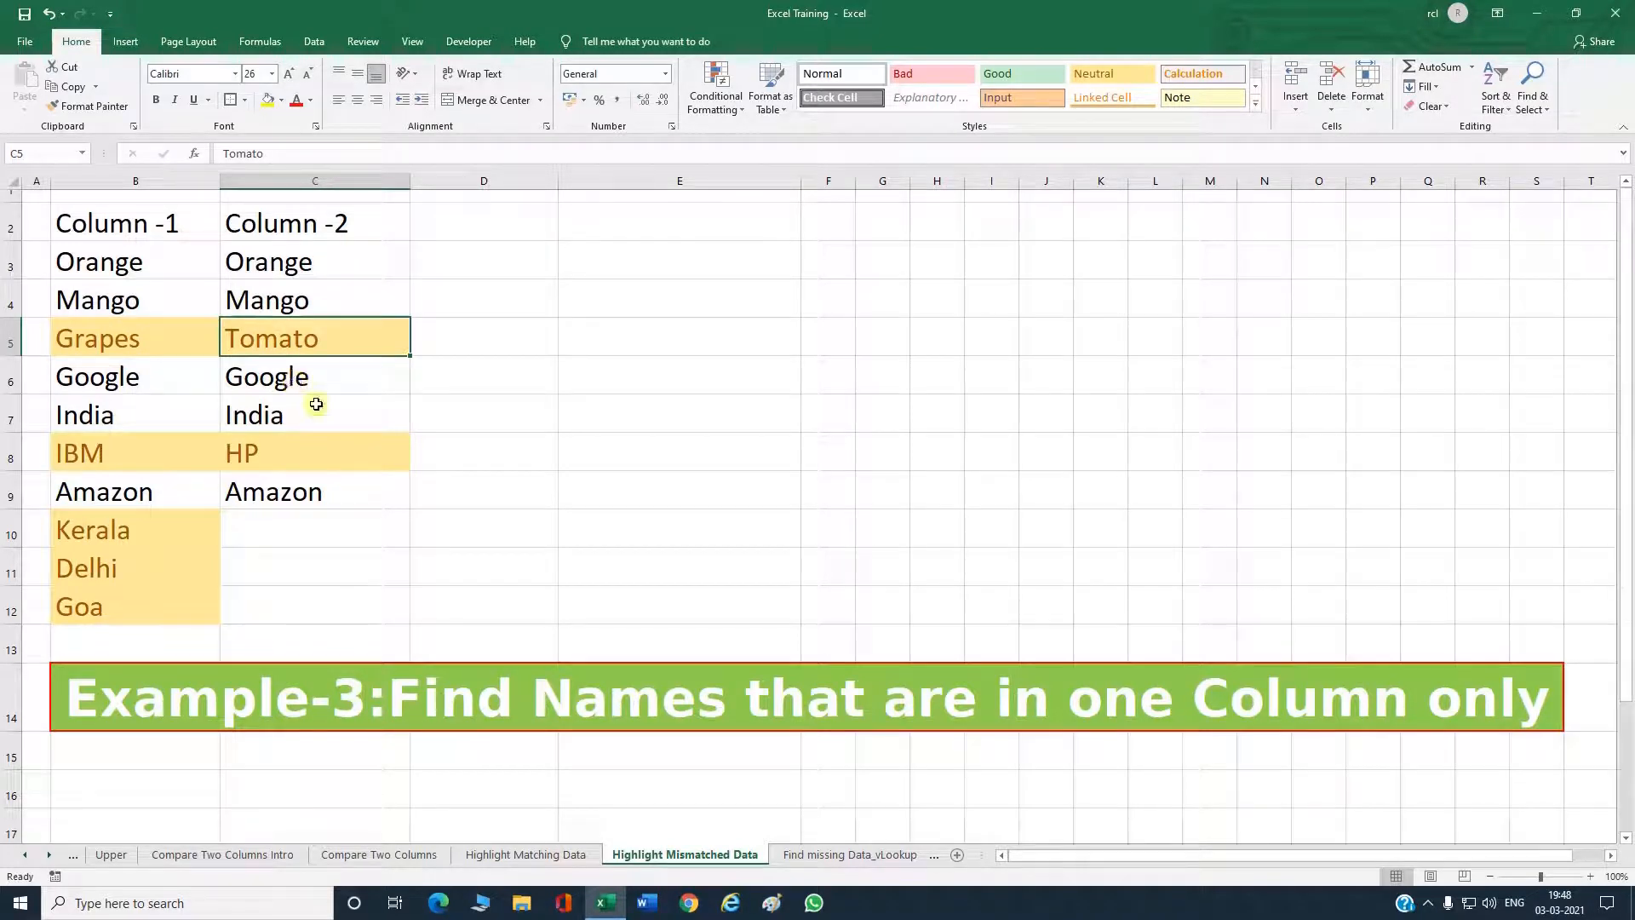
On the Find missing Data_vLookup sheet, enter the formula =VLOOKUP(B3,$C$3:$C$12,1,FALSE) in cell D3.
{"action": "left_click", "coordinate": [786, 853]}
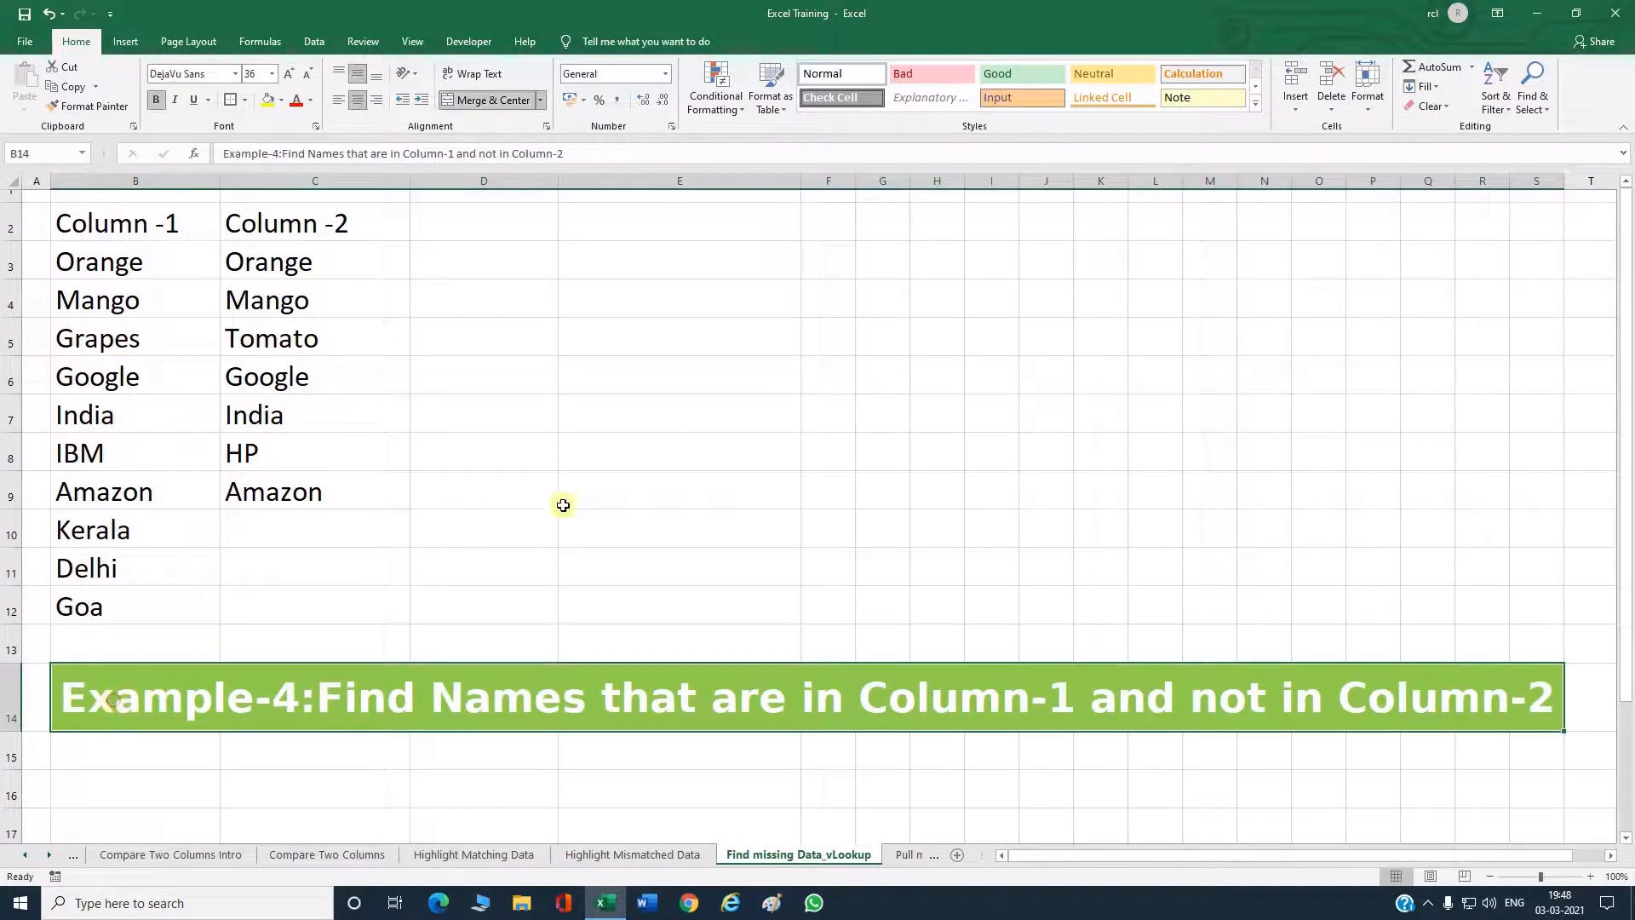
{"action": "left_click", "coordinate": [450, 268]}
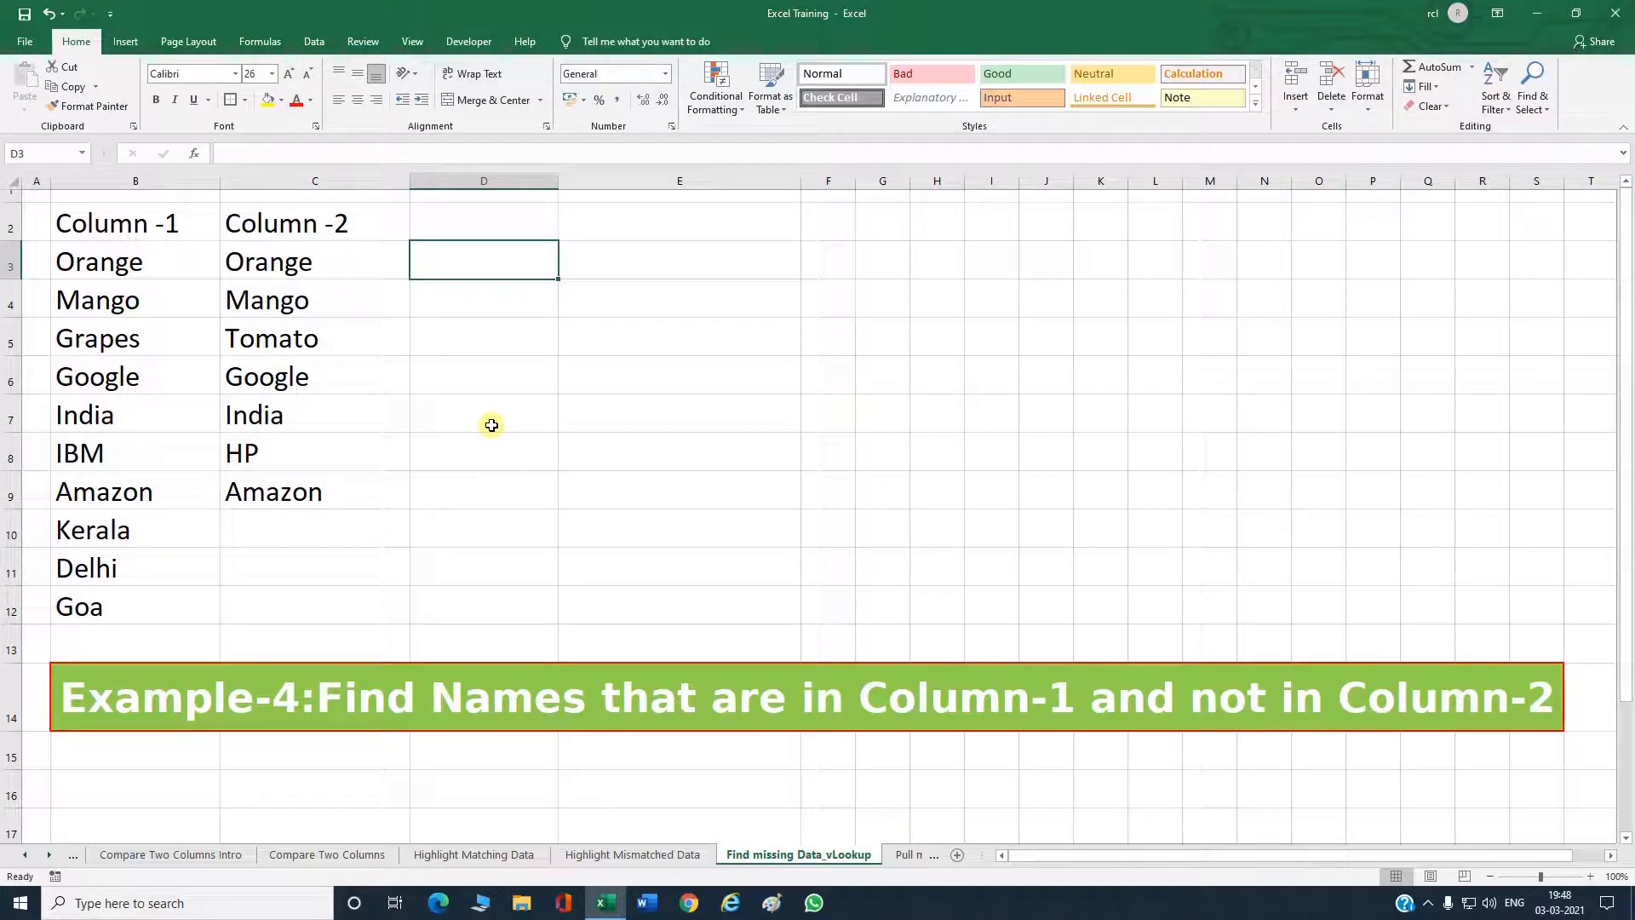
{"action": "type", "text": "=vl"}
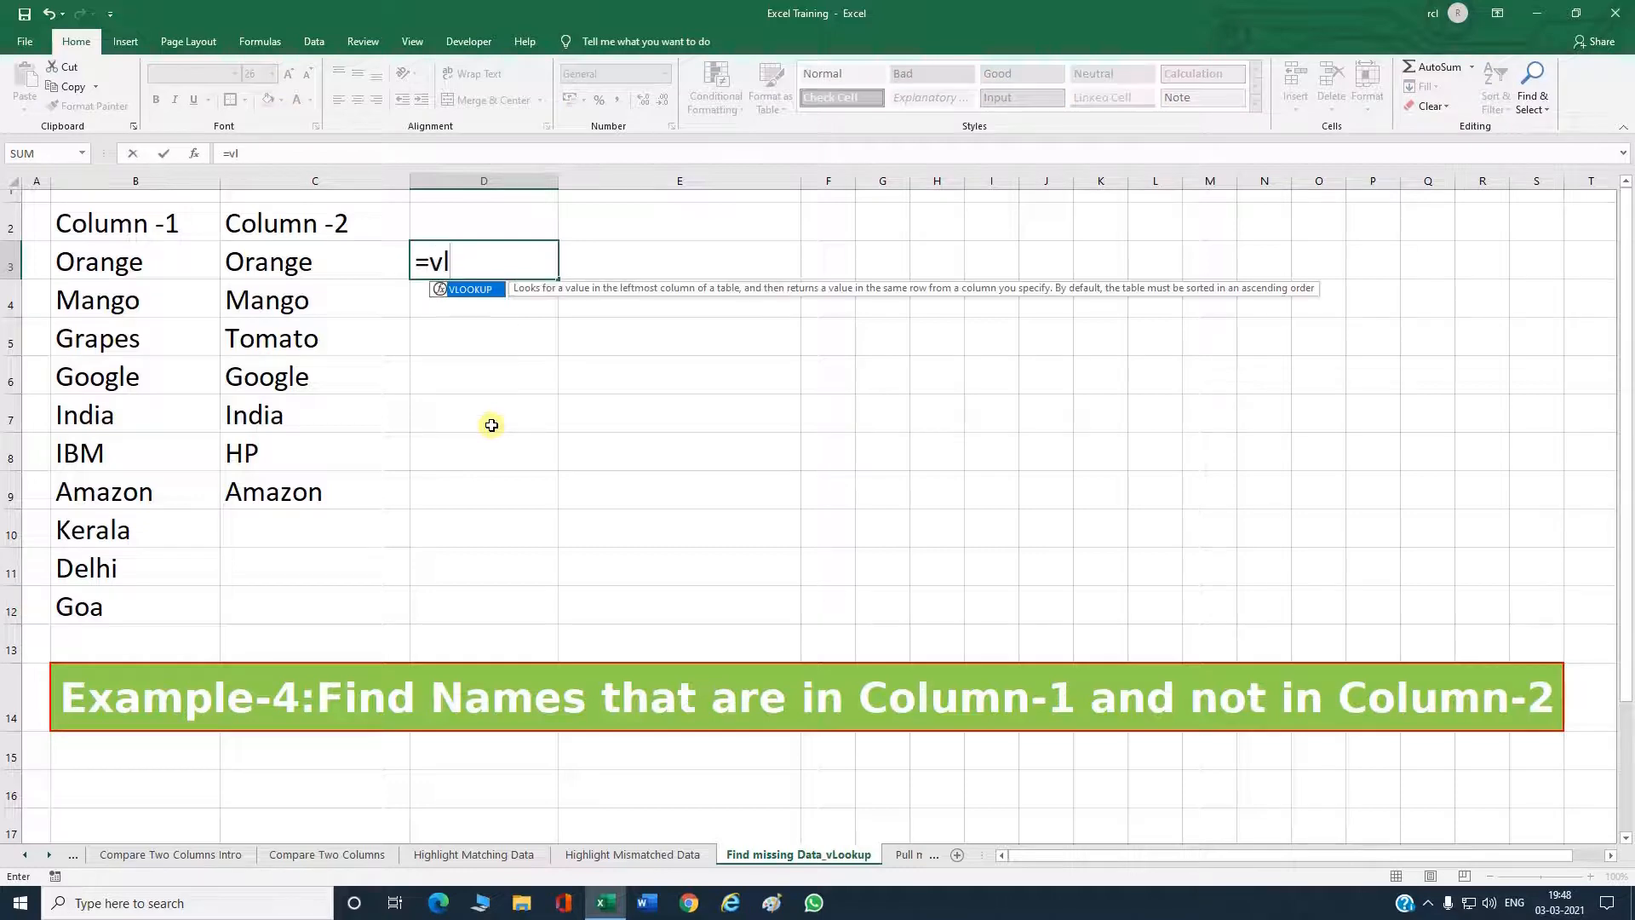
{"action": "key", "text": "Tab"}
{"action": "left_click", "coordinate": [163, 266]}
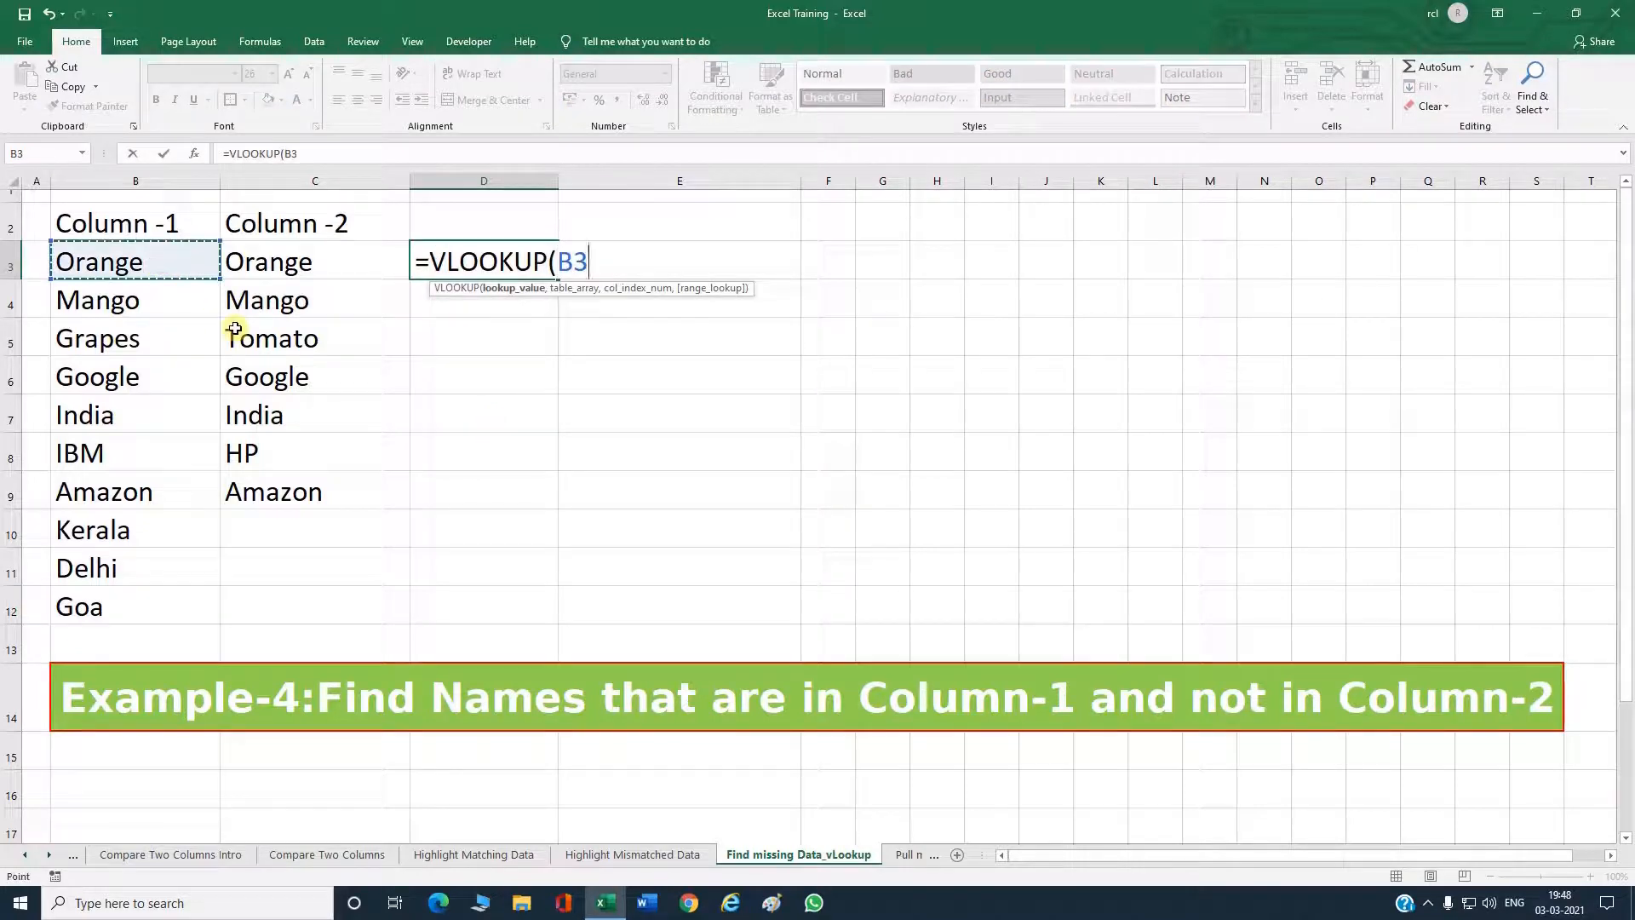
{"action": "type", "text": ","}
{"action": "left_click_drag", "start_coordinate": [256, 264], "coordinate": [343, 620]}
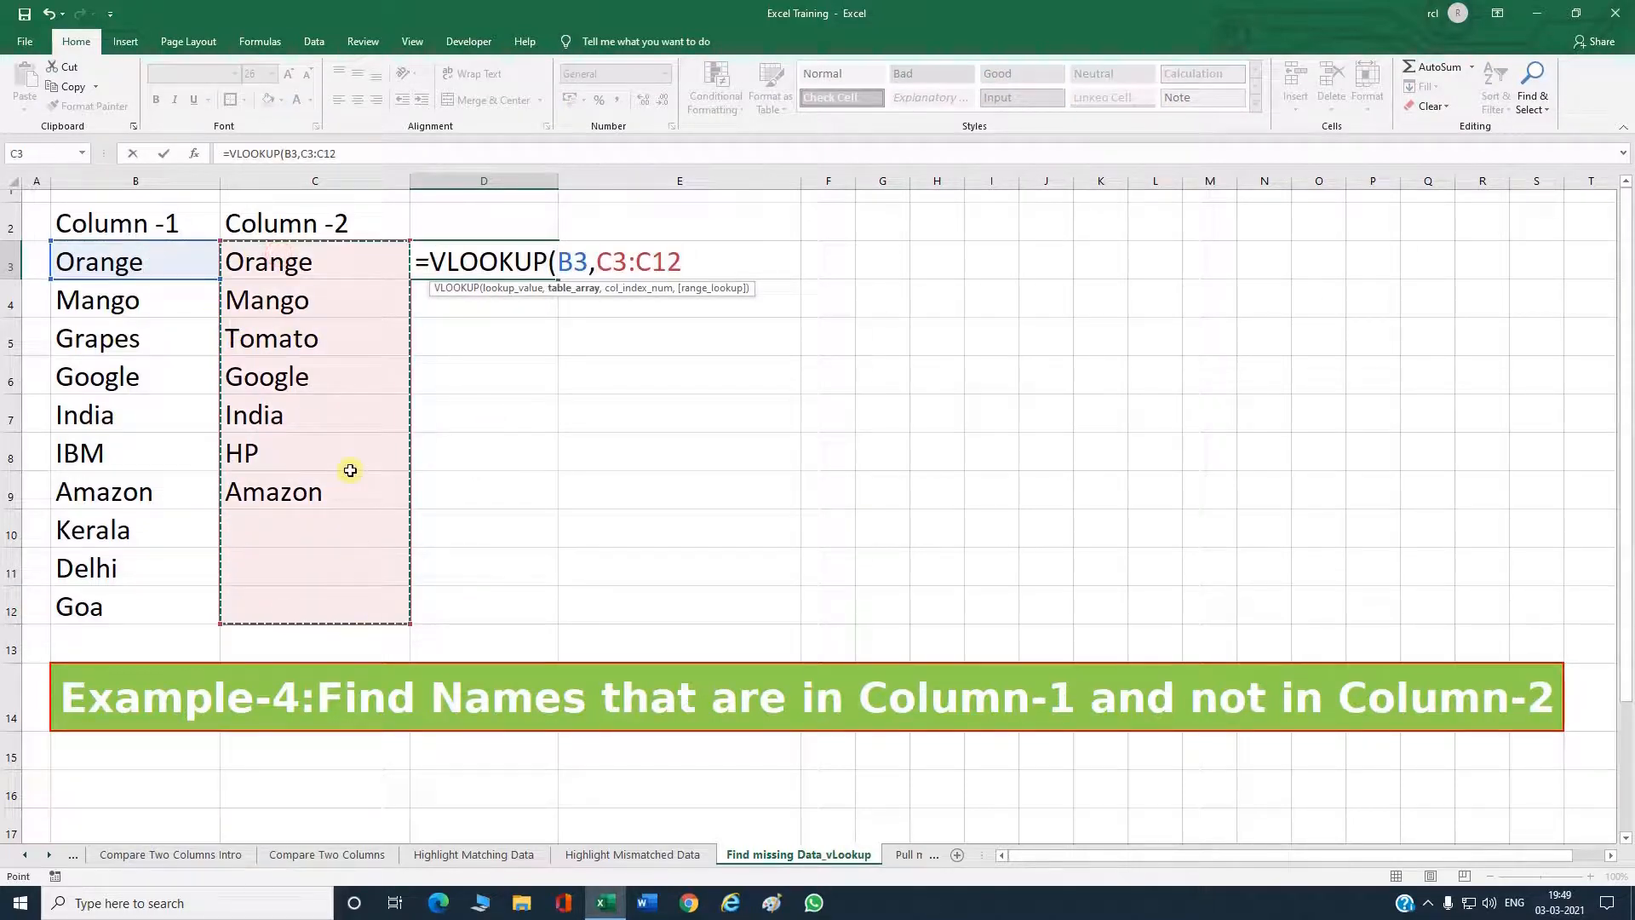
{"action": "key", "text": "F4"}
{"action": "type", "text": ",1"}
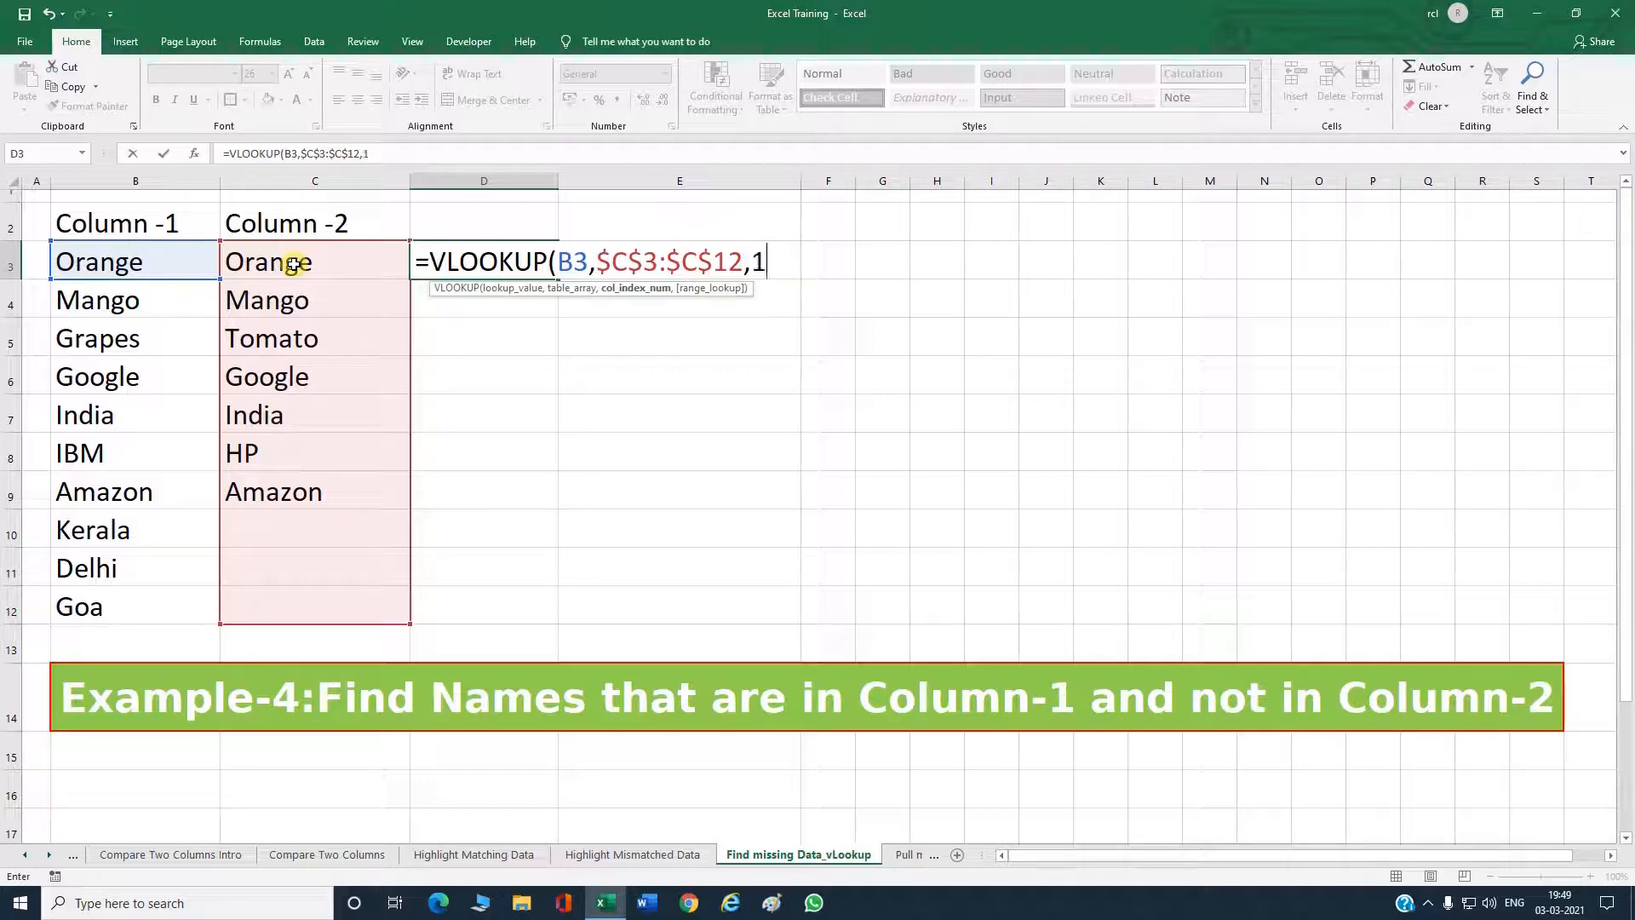
{"action": "type", "text": ","}
{"action": "key", "text": "Down"}
{"action": "key", "text": "Tab"}
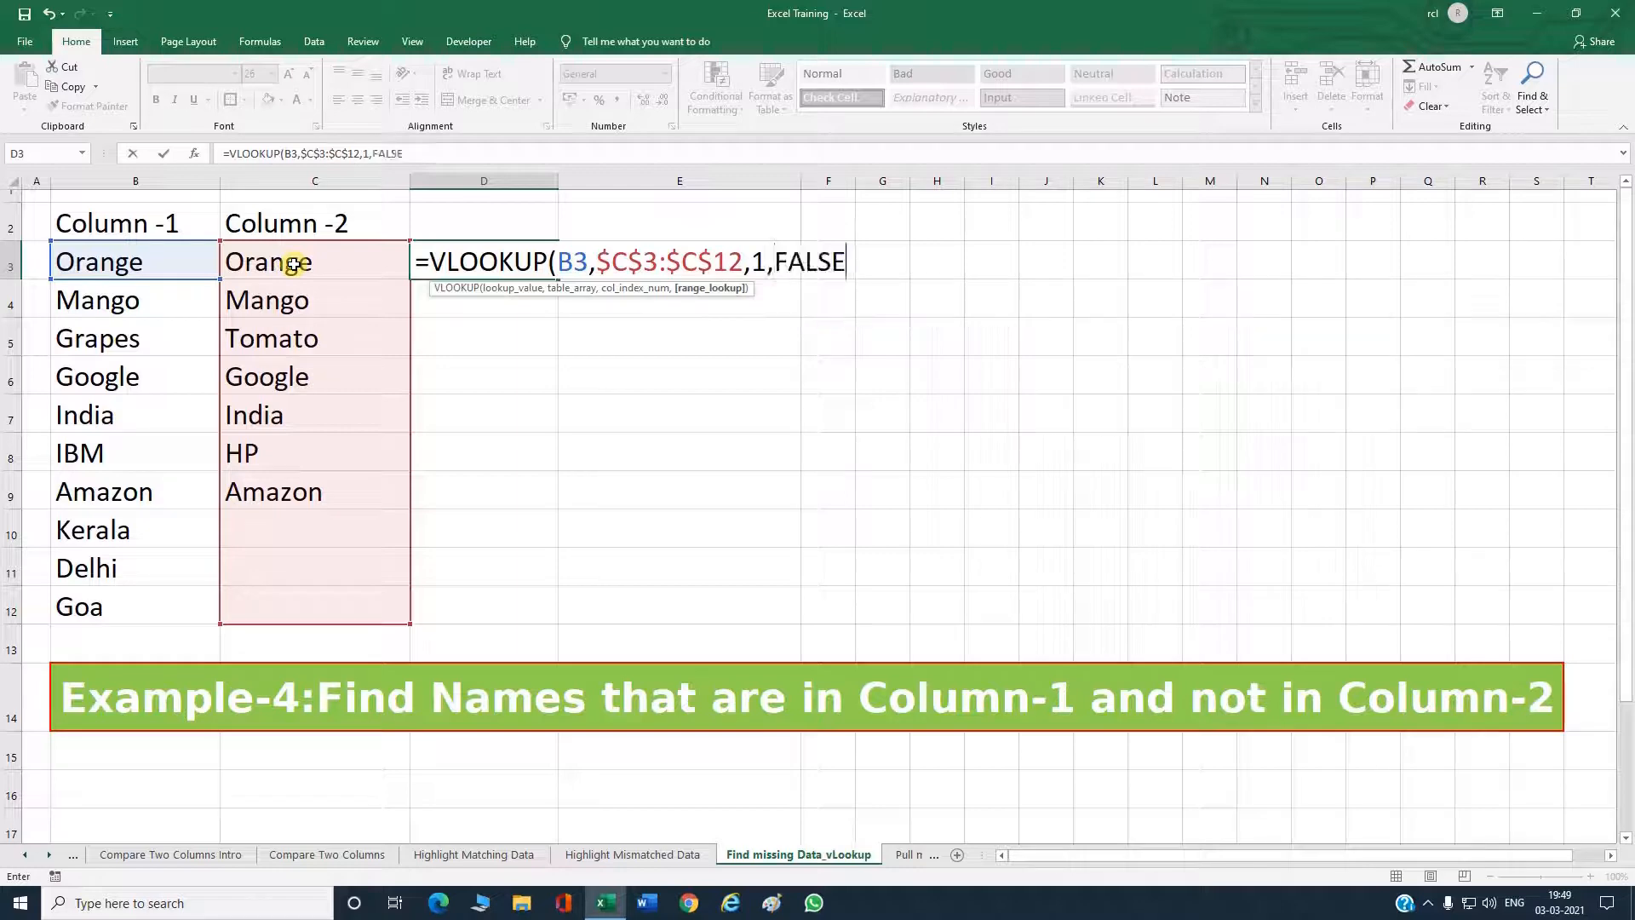
{"action": "key", "text": "Return"}
Fill the VLOOKUP formula from D3 down through D12 and check its results against the names in rows 3, 5 and 8.
{"action": "left_click", "coordinate": [460, 262]}
{"action": "left_click_drag", "start_coordinate": [558, 280], "coordinate": [545, 626]}
{"action": "left_click", "coordinate": [467, 300]}
{"action": "left_click", "coordinate": [473, 267]}
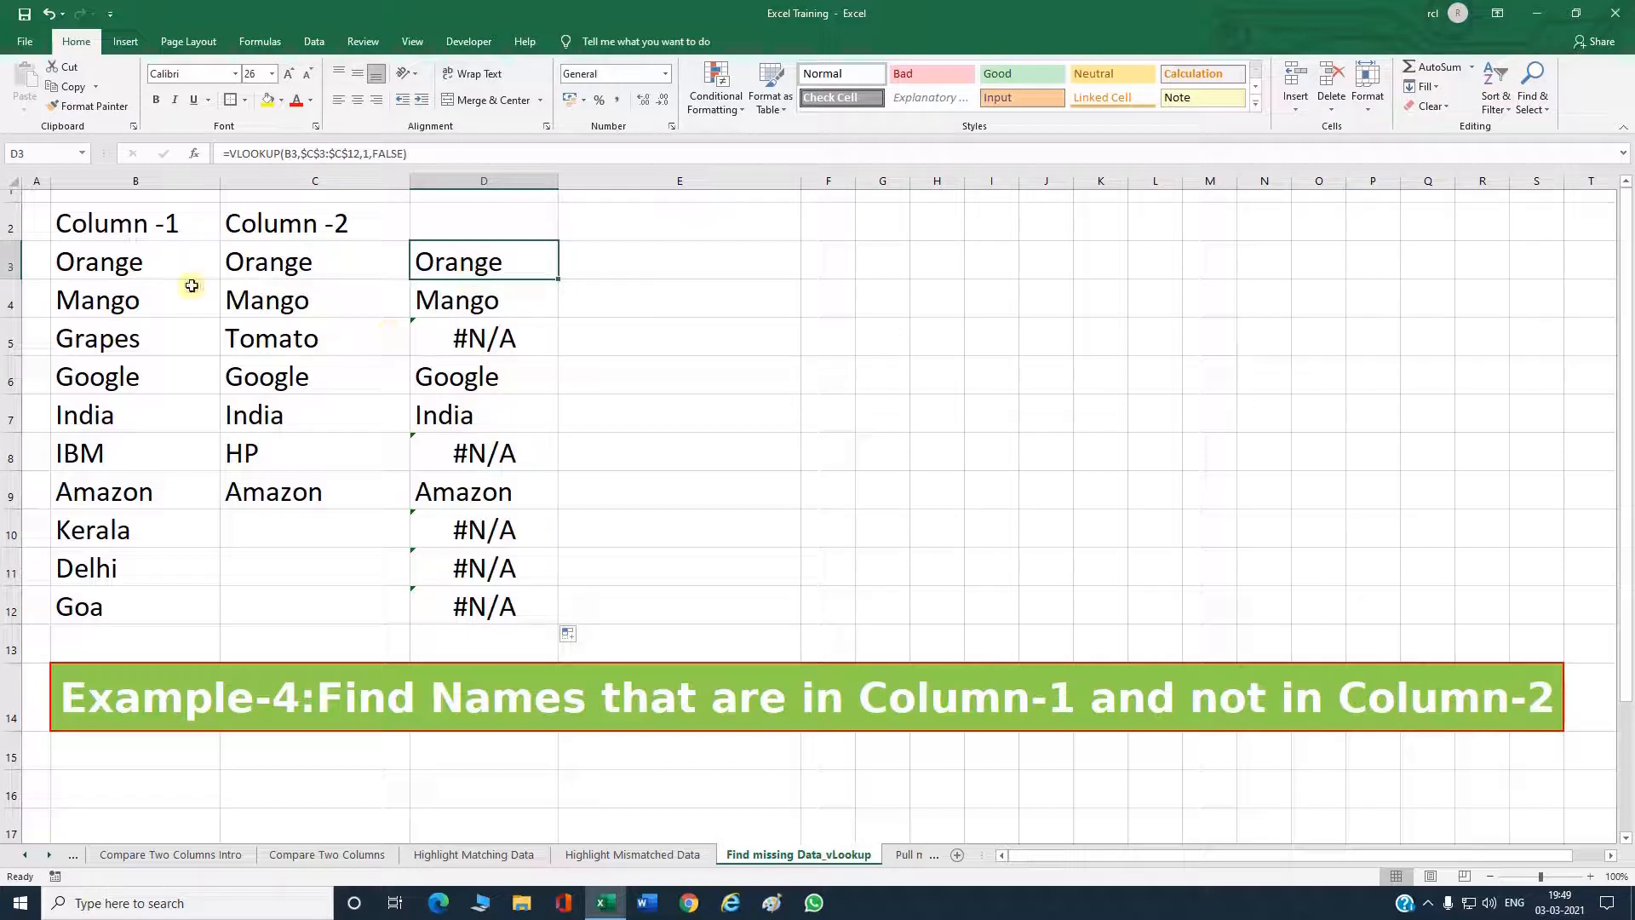
{"action": "left_click", "coordinate": [163, 268]}
{"action": "left_click", "coordinate": [289, 266]}
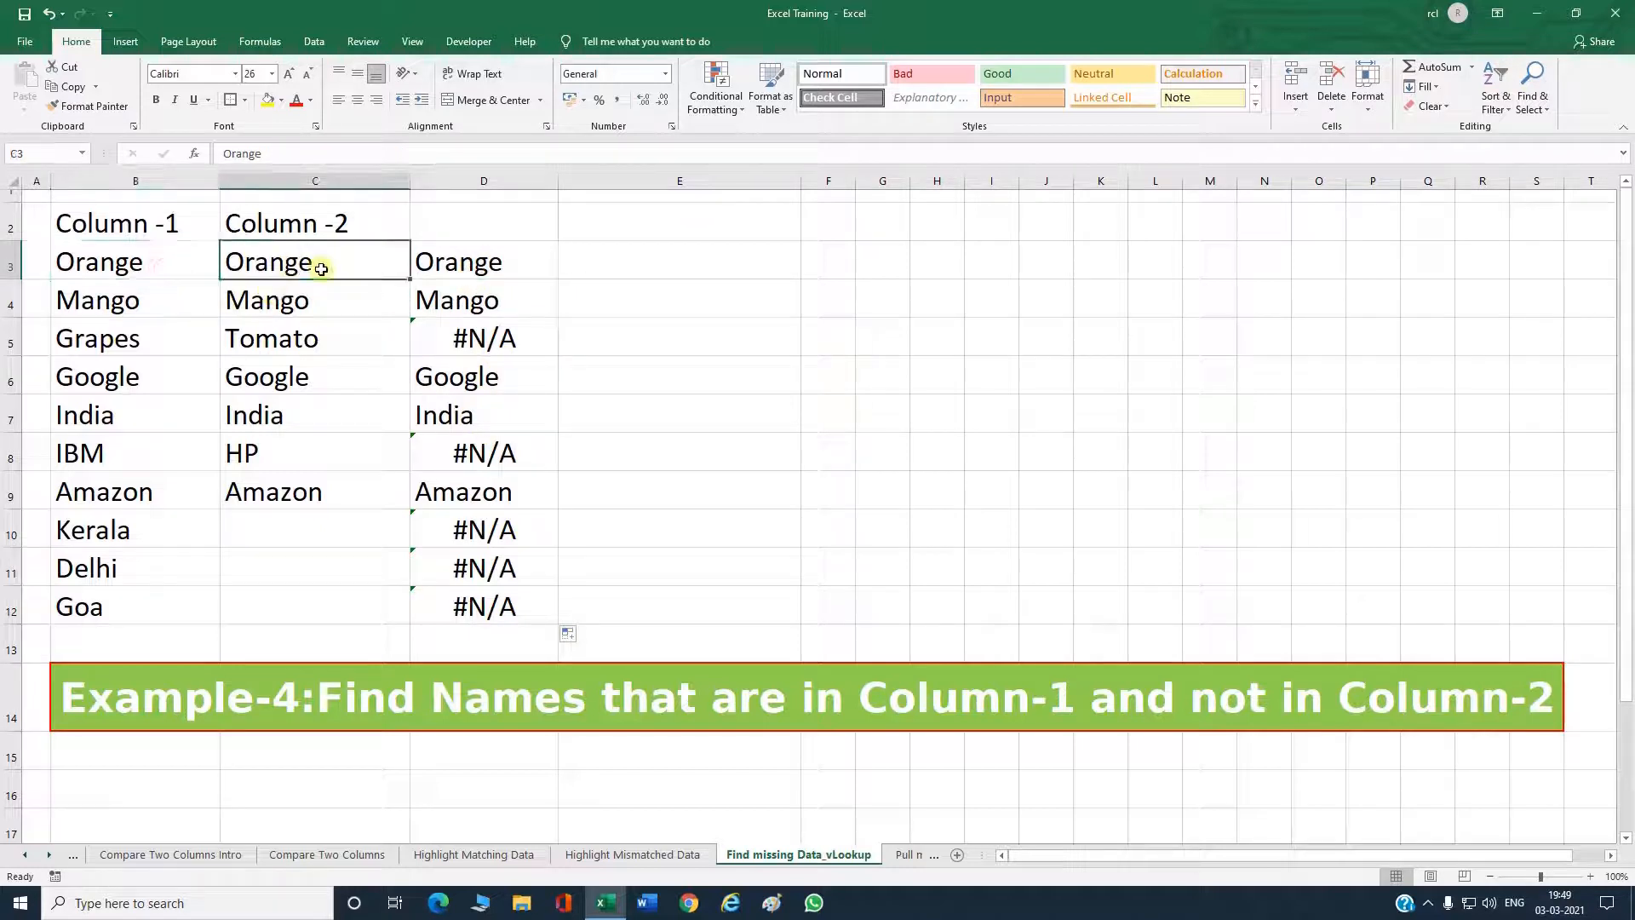
{"action": "left_click", "coordinate": [490, 267]}
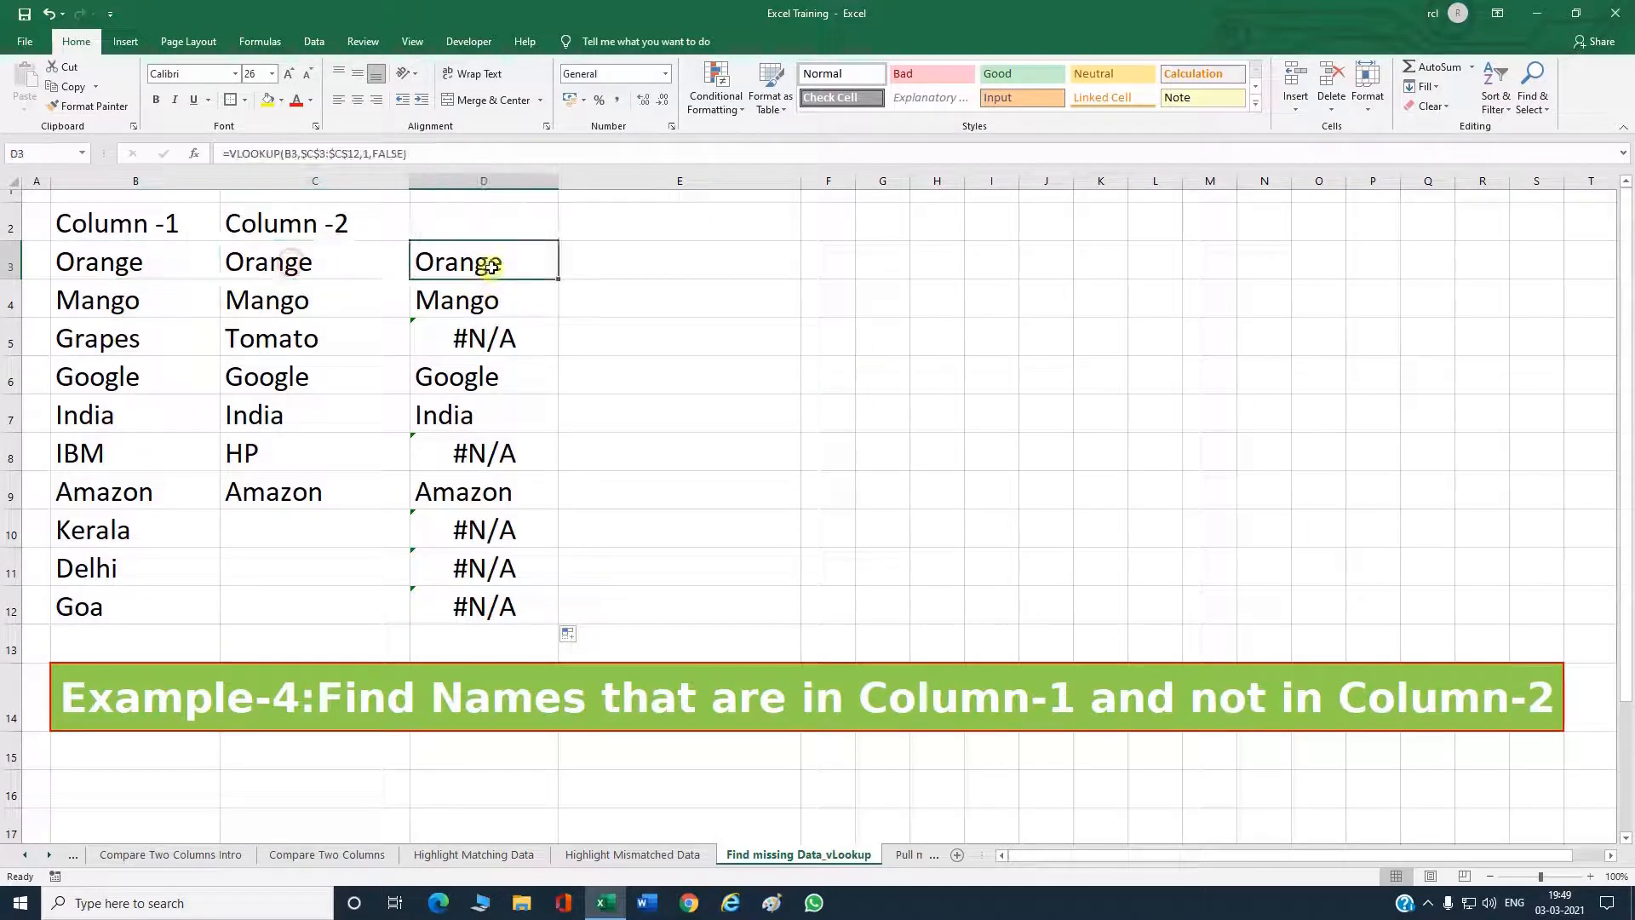
{"action": "left_click", "coordinate": [341, 338]}
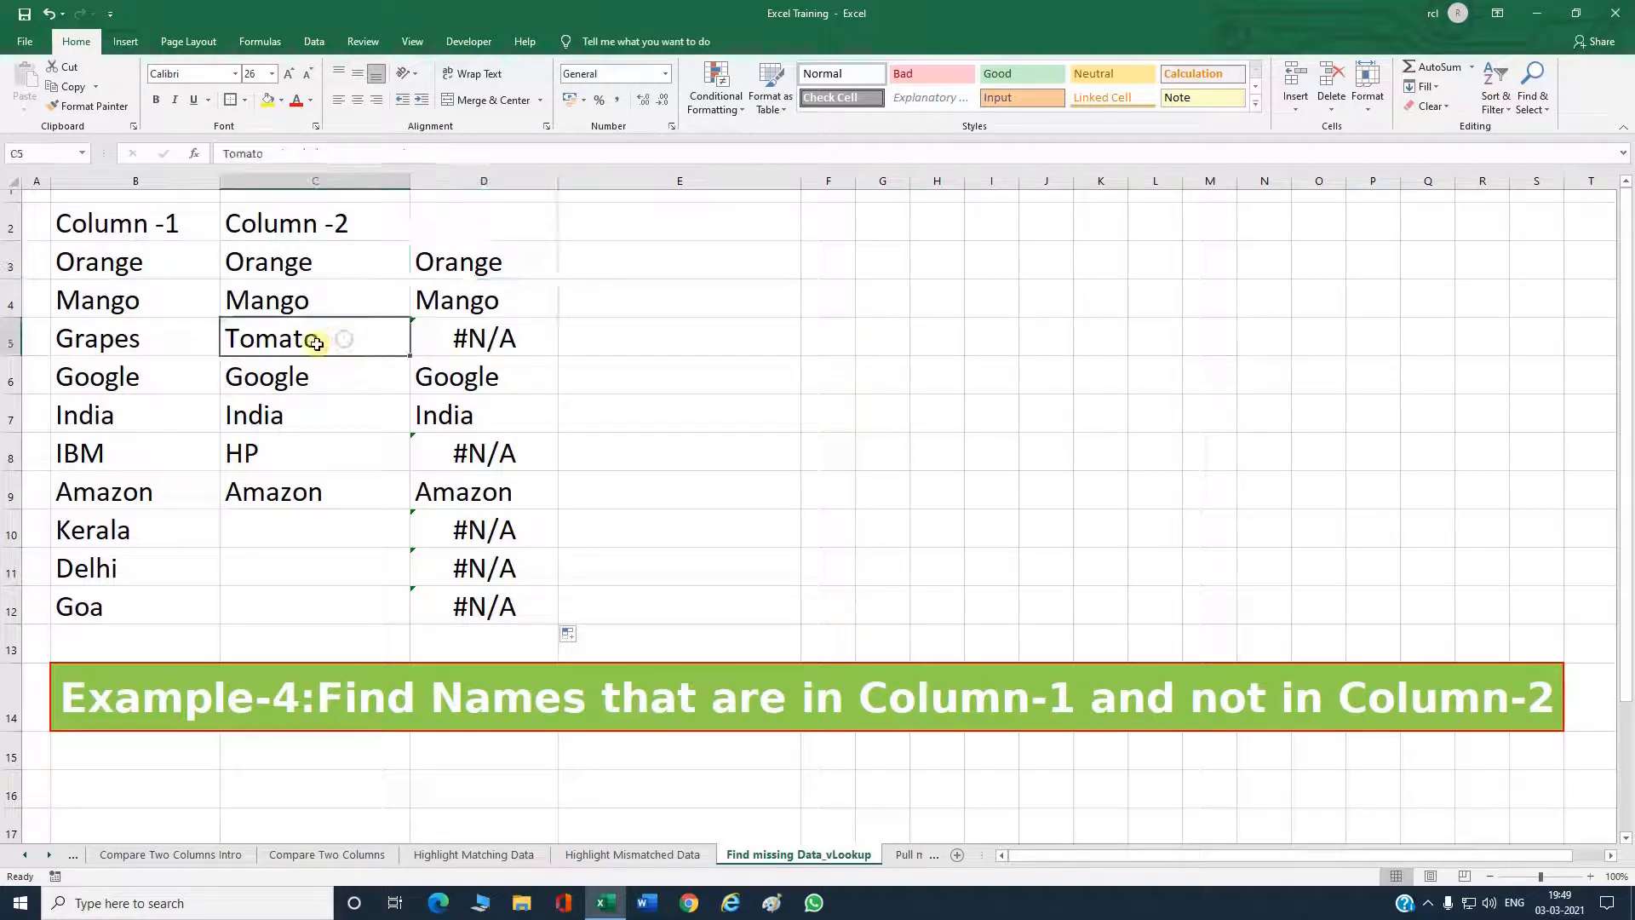
{"action": "left_click", "coordinate": [474, 332]}
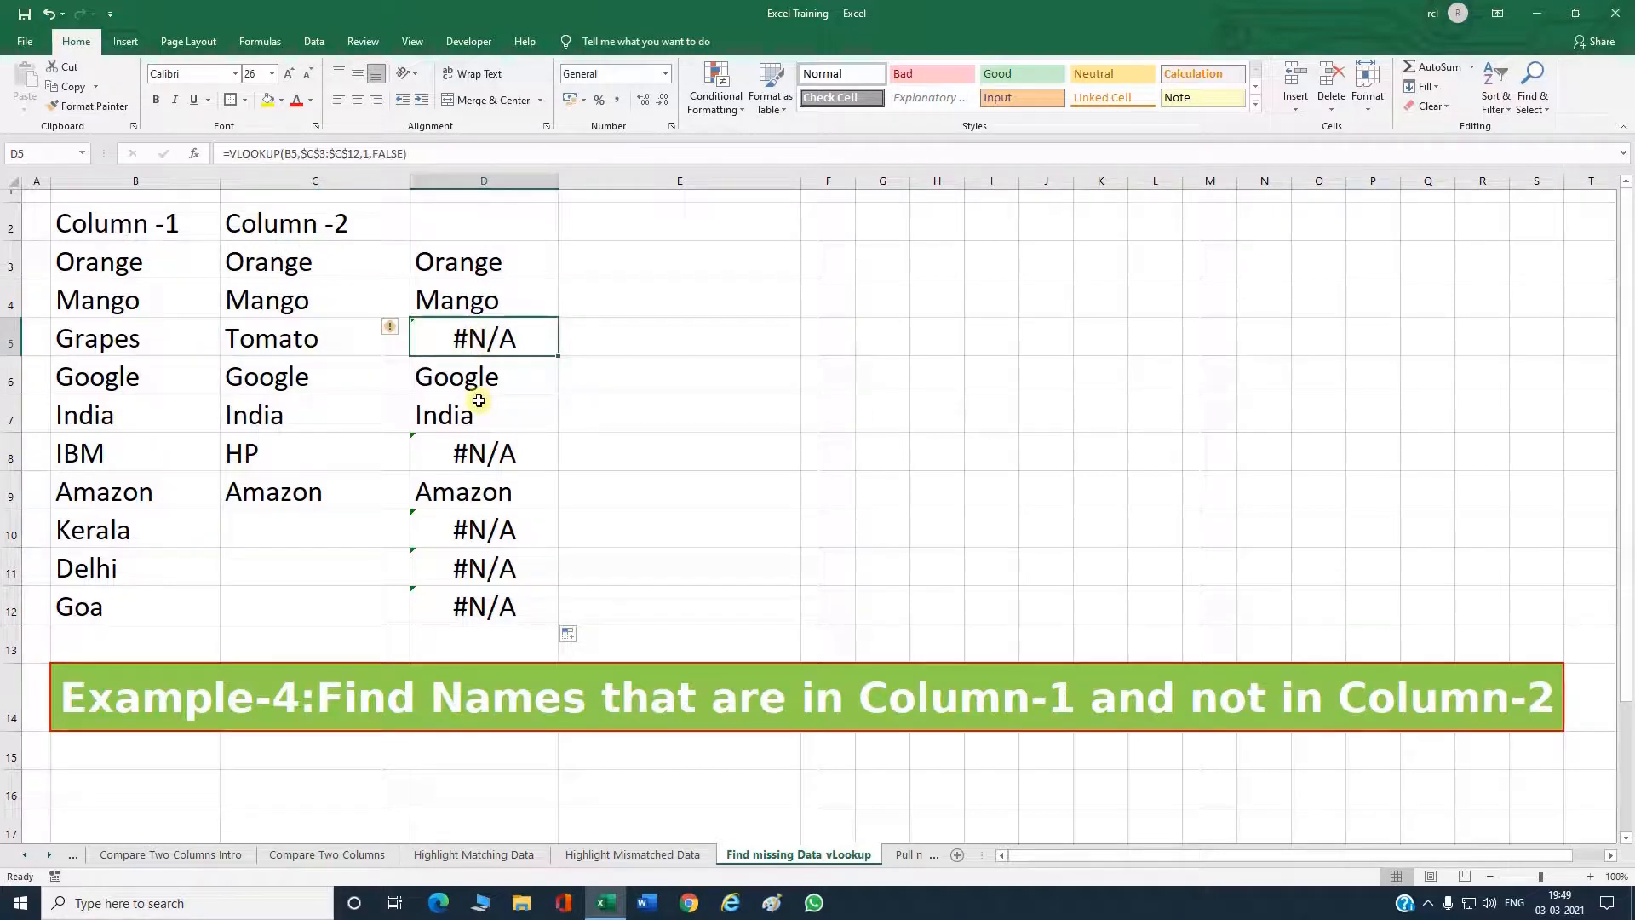
{"action": "left_click", "coordinate": [481, 451]}
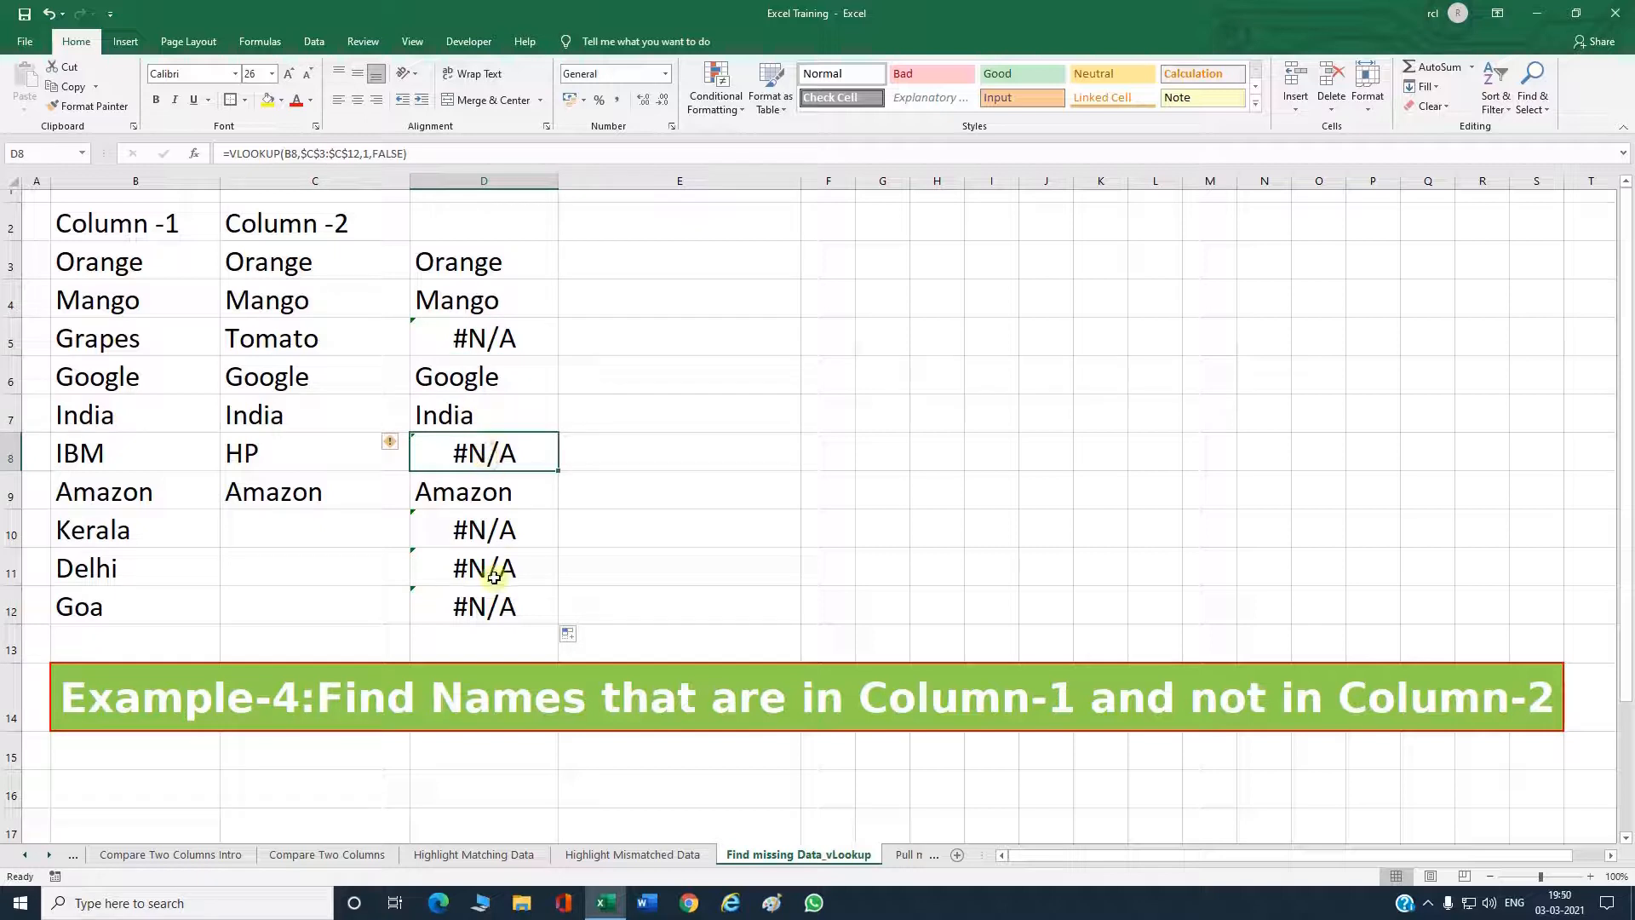
Begin an IFERROR formula in cell E3 with VLOOKUP(B3,$C$3:$C$12,1,FALSE) as its value argument.
{"action": "left_click", "coordinate": [640, 266]}
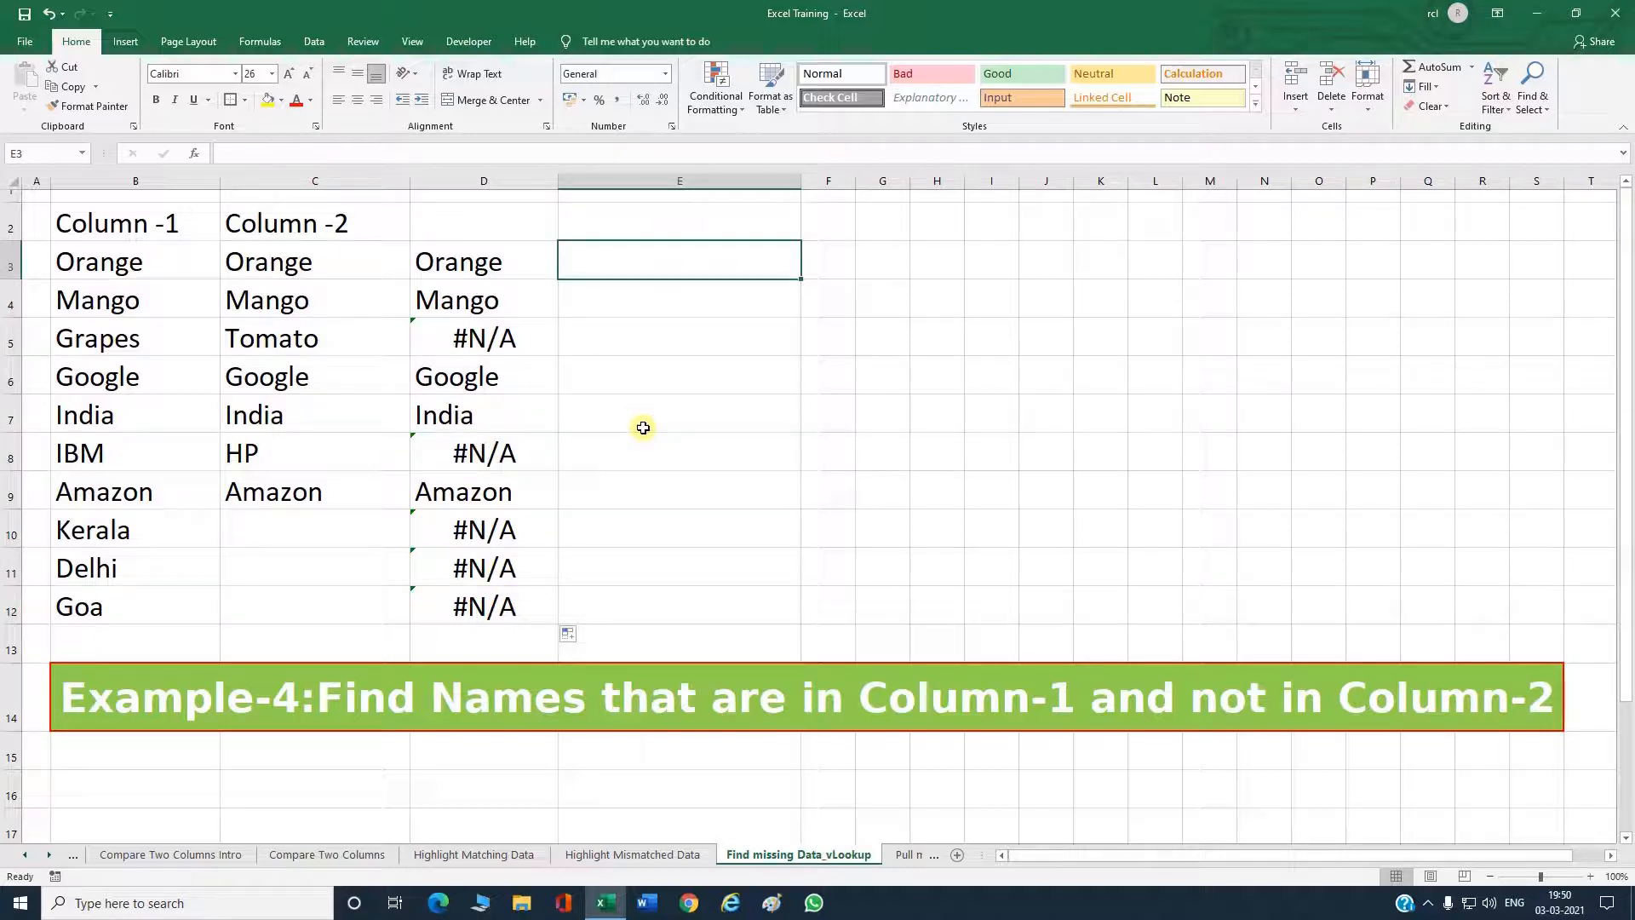
{"action": "type", "text": "=if"}
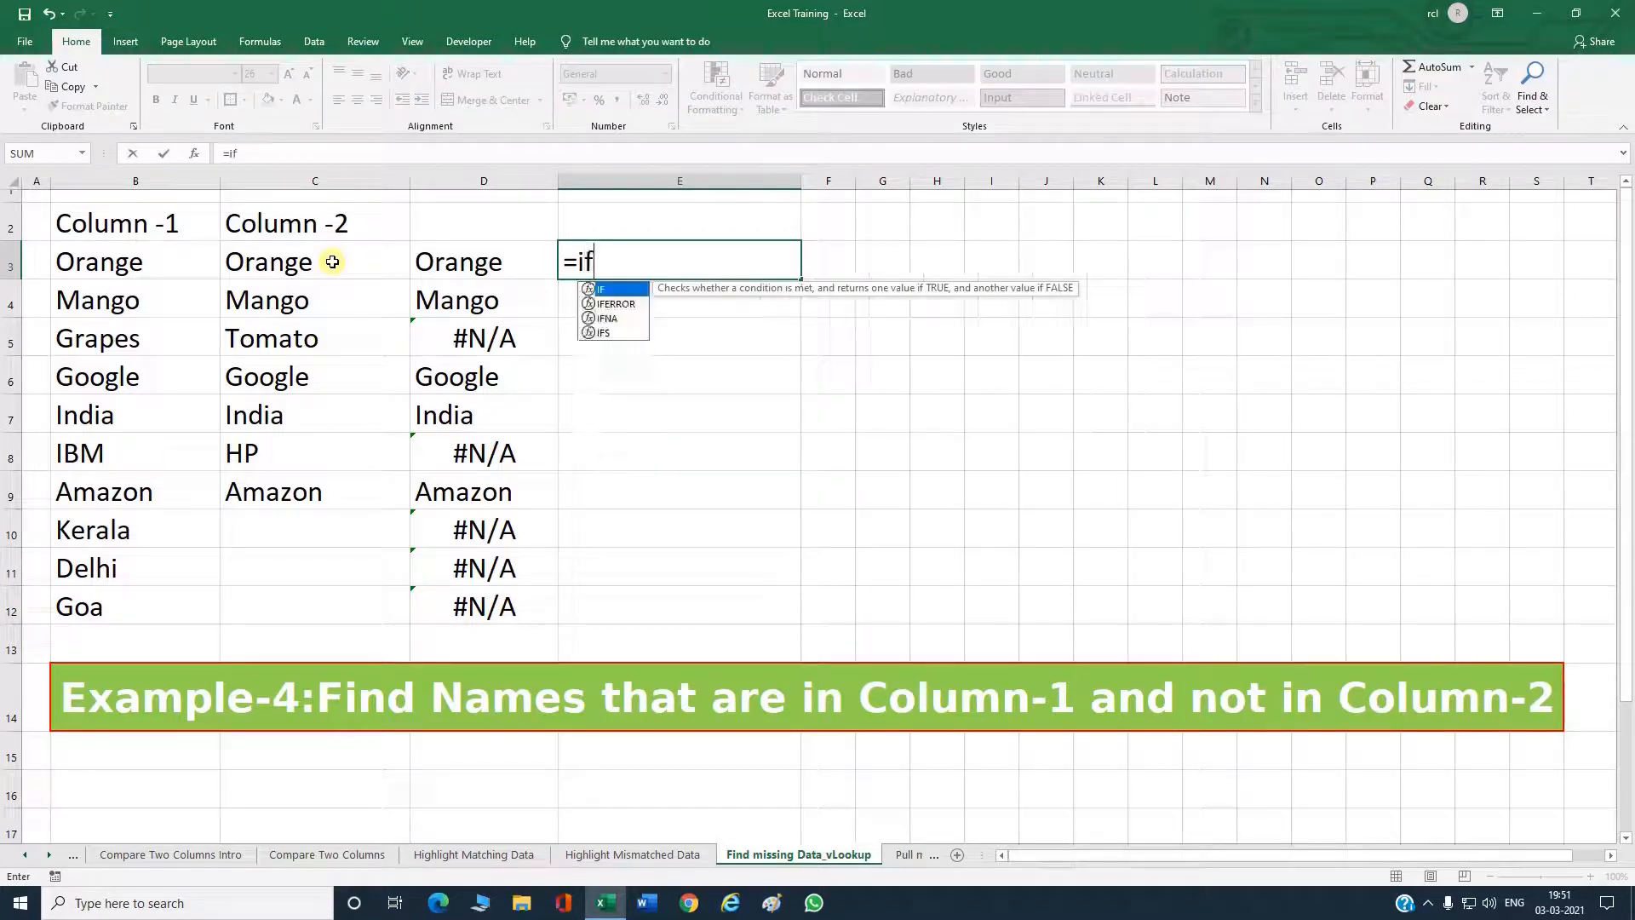
{"action": "key", "text": "Down"}
{"action": "key", "text": "Tab"}
{"action": "type", "text": "vl"}
{"action": "key", "text": "Tab"}
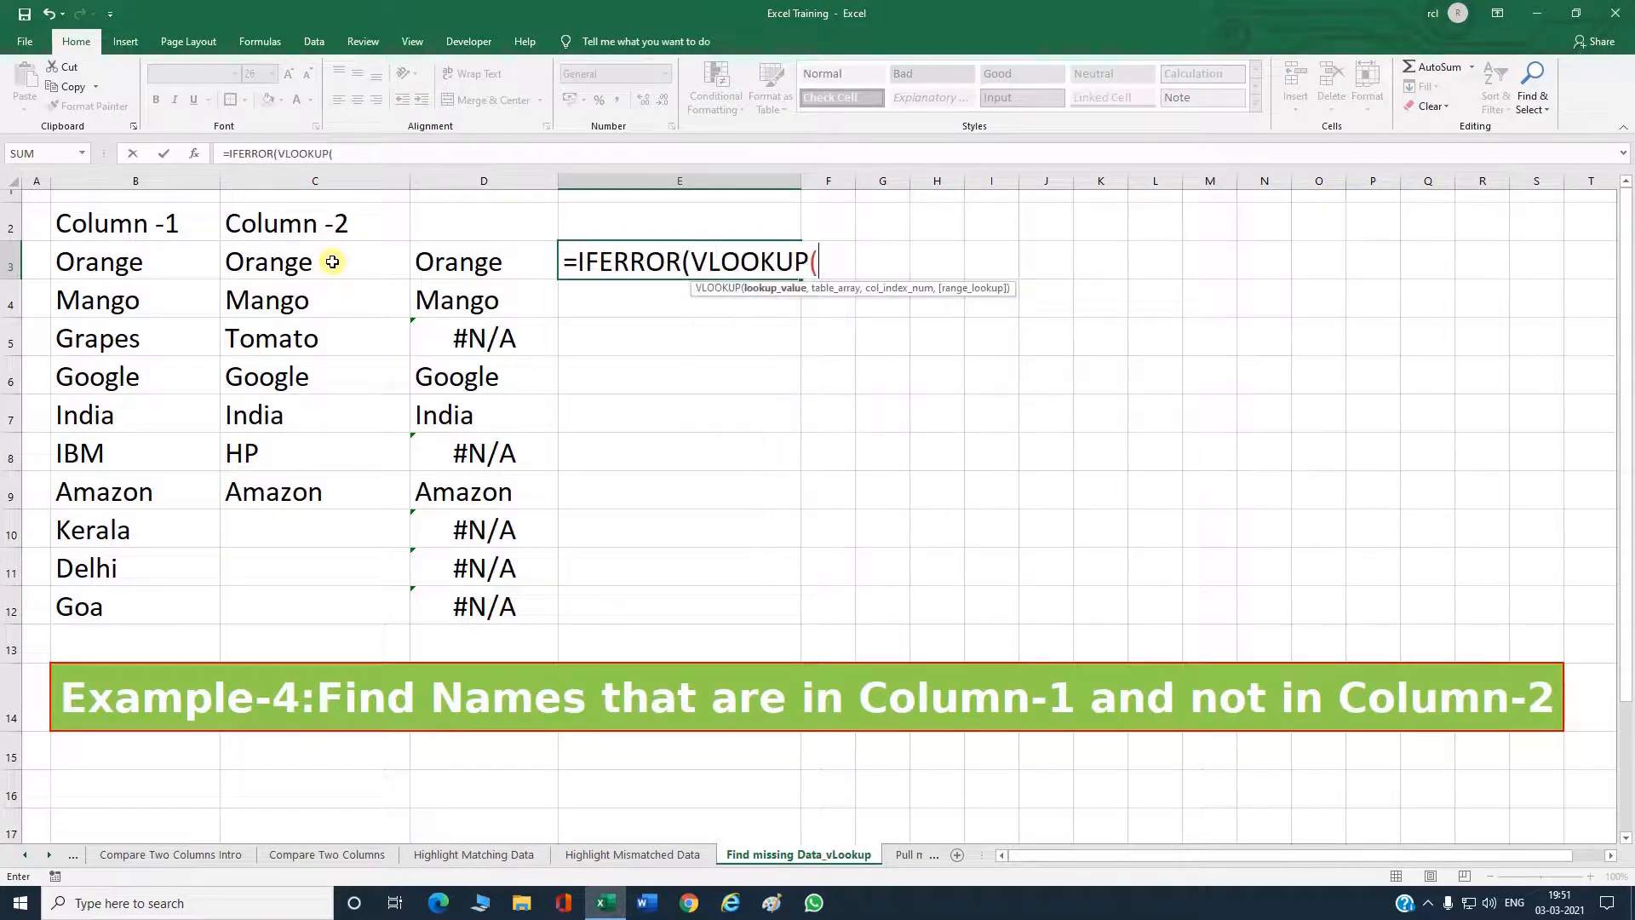
{"action": "left_click", "coordinate": [109, 261]}
{"action": "type", "text": ","}
{"action": "left_click_drag", "start_coordinate": [271, 270], "coordinate": [303, 597]}
{"action": "key", "text": "F4"}
{"action": "type", "text": ","}
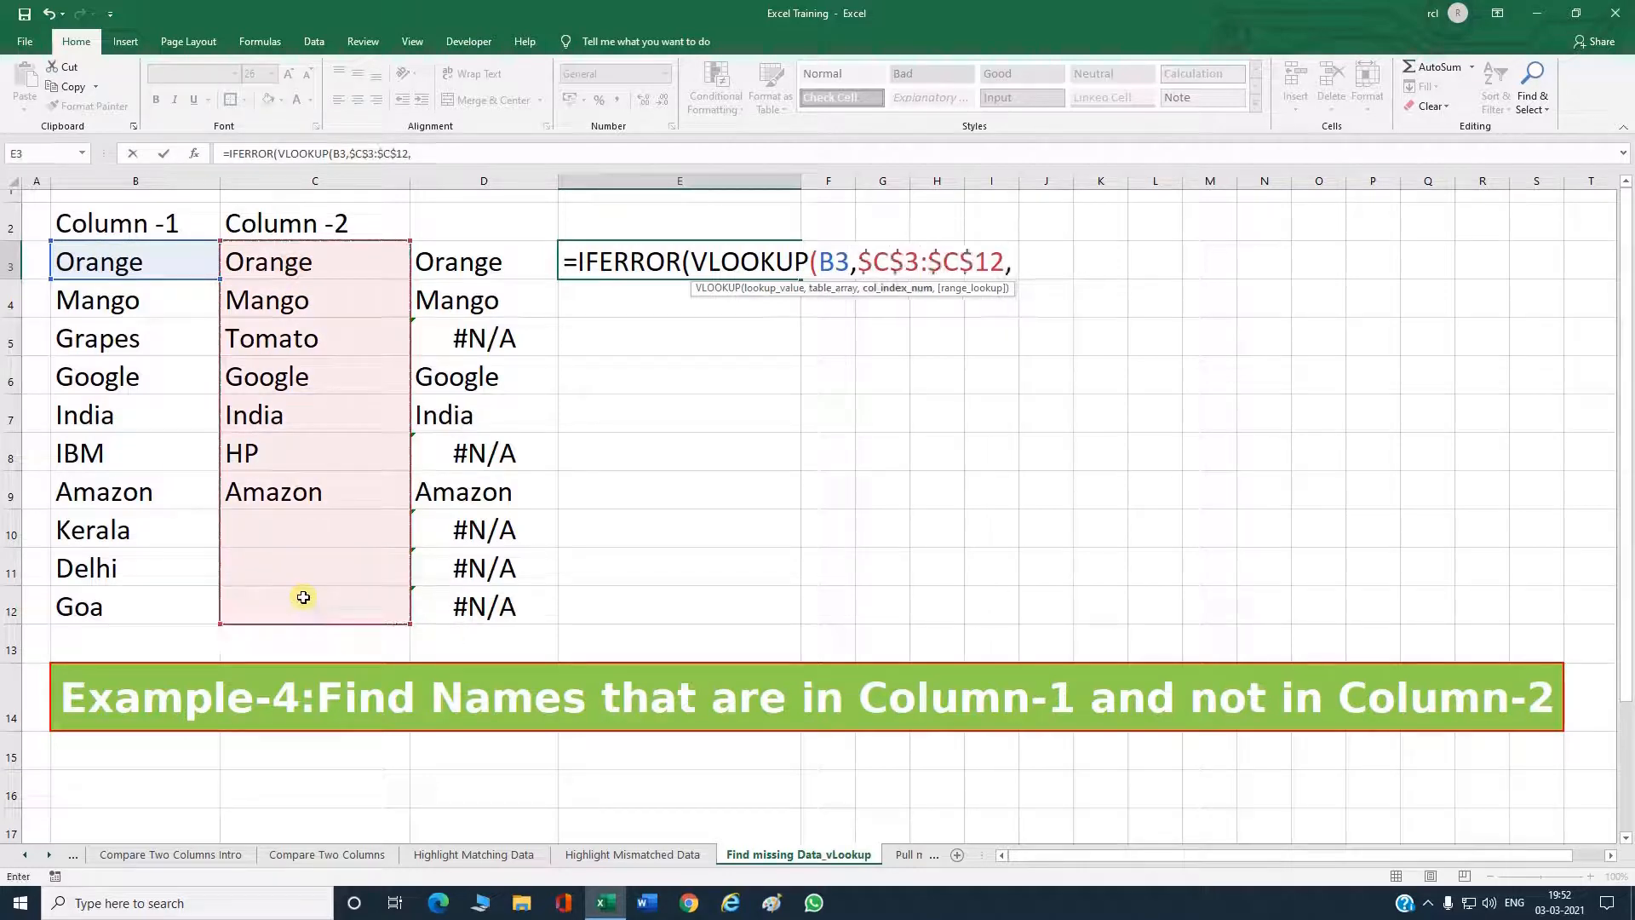
{"action": "type", "text": "1,"}
{"action": "key", "text": "Down"}
{"action": "key", "text": "Tab"}
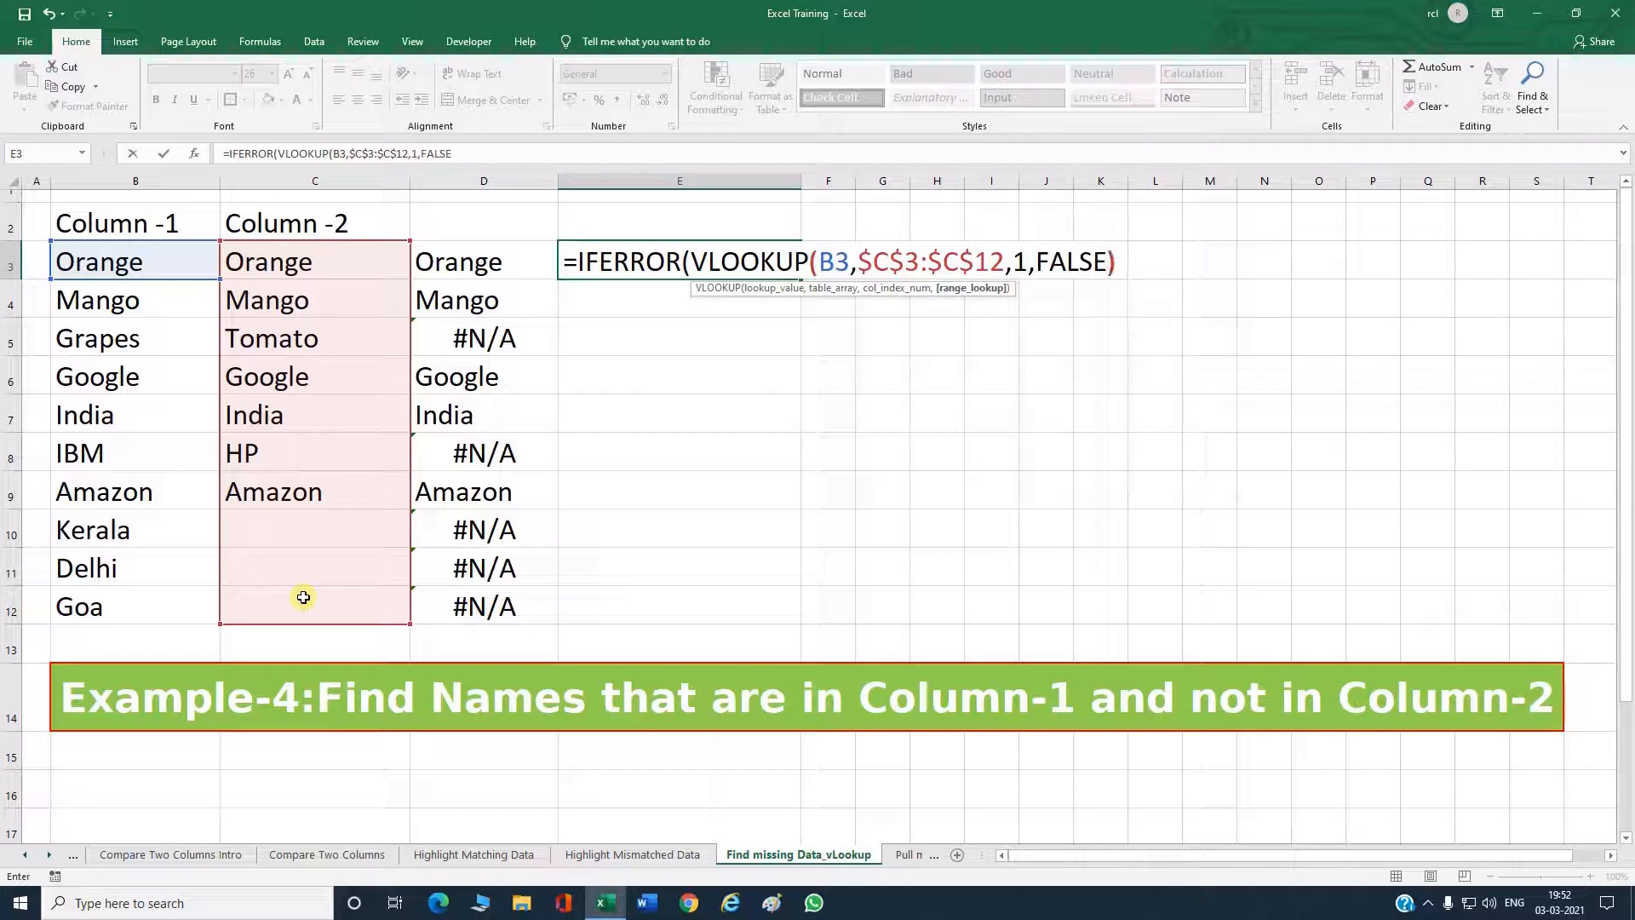
{"action": "type", "text": ")"}
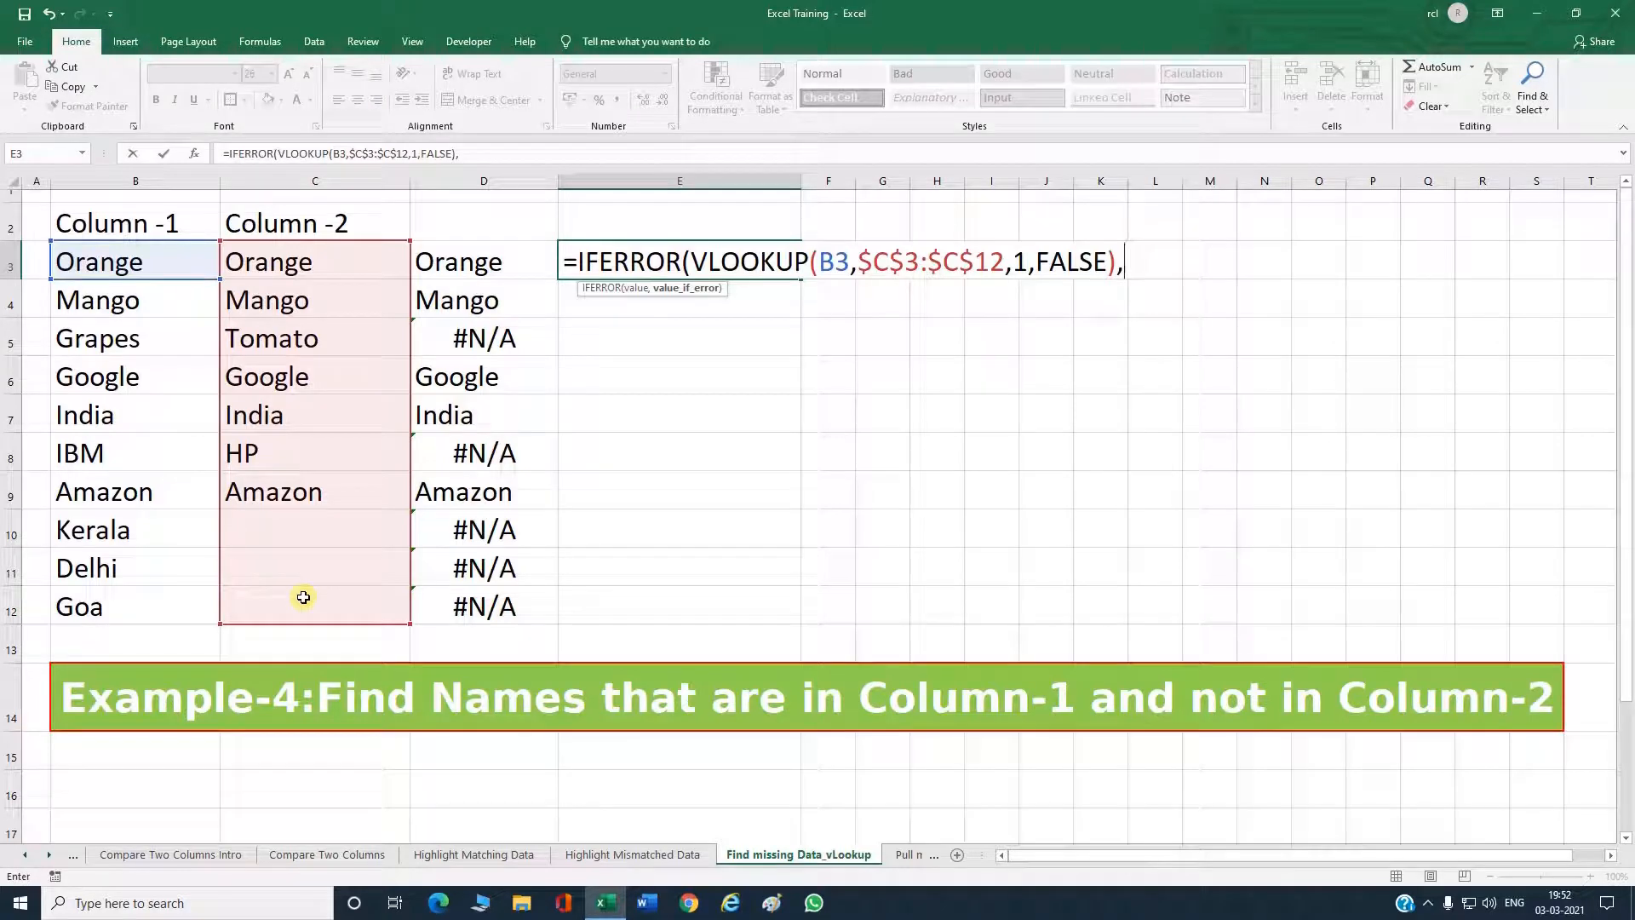
Complete the E3 IFERROR formula with "Not Found" as the value returned on error.
{"action": "type", "text": ",\"Np"}
{"action": "key", "text": "BackSpace"}
{"action": "type", "text": "ot"}
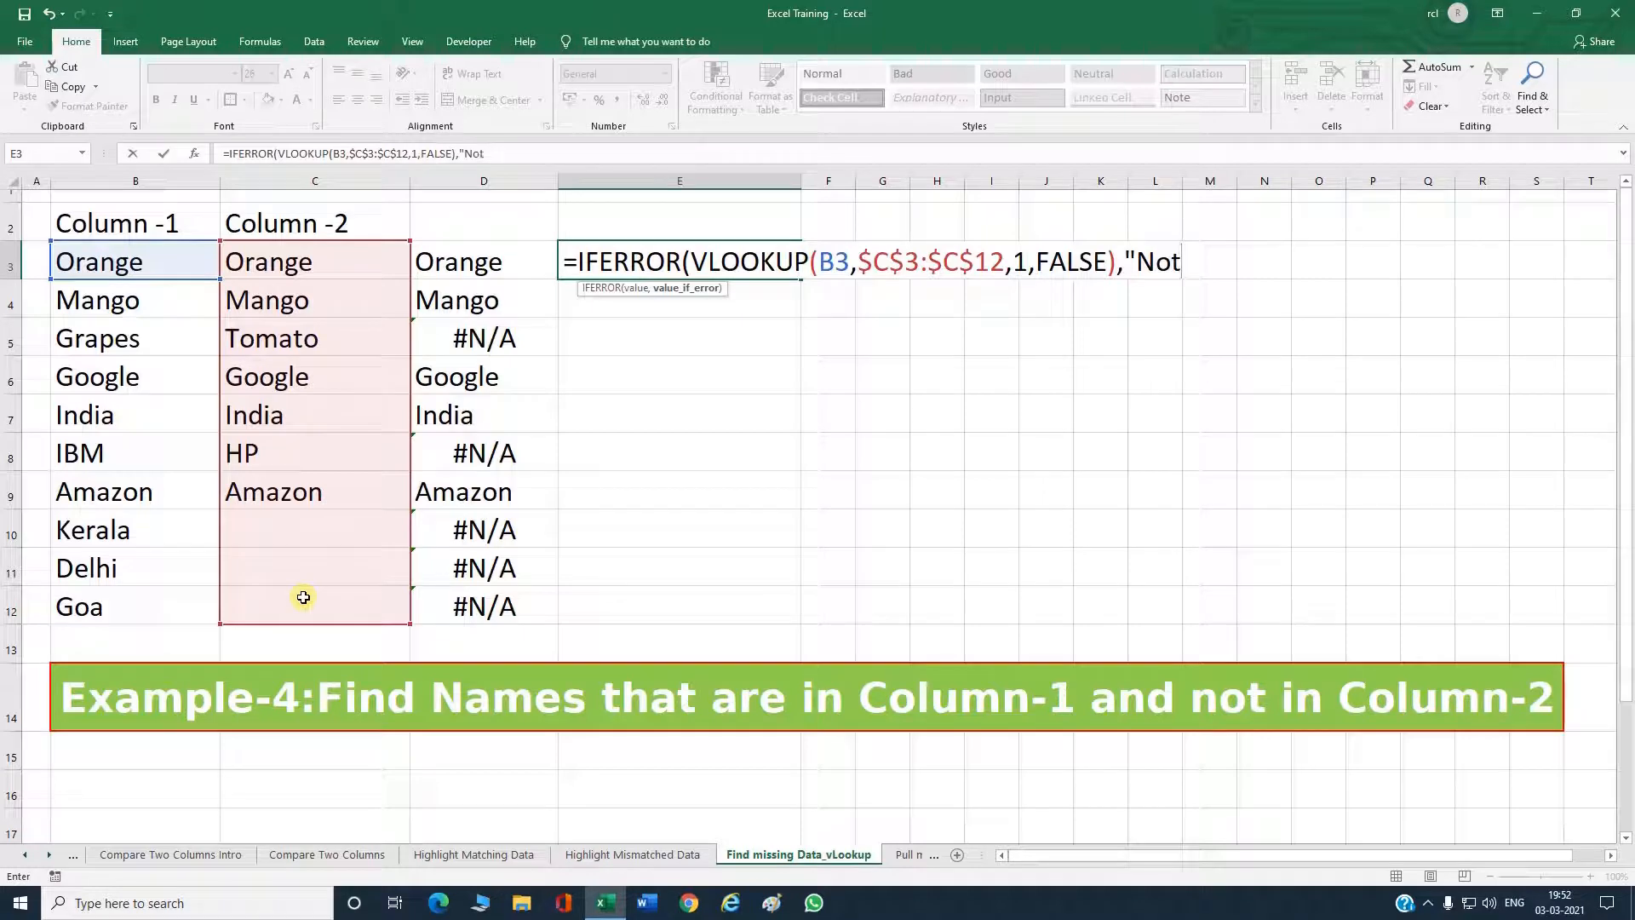
{"action": "type", "text": " Found"}
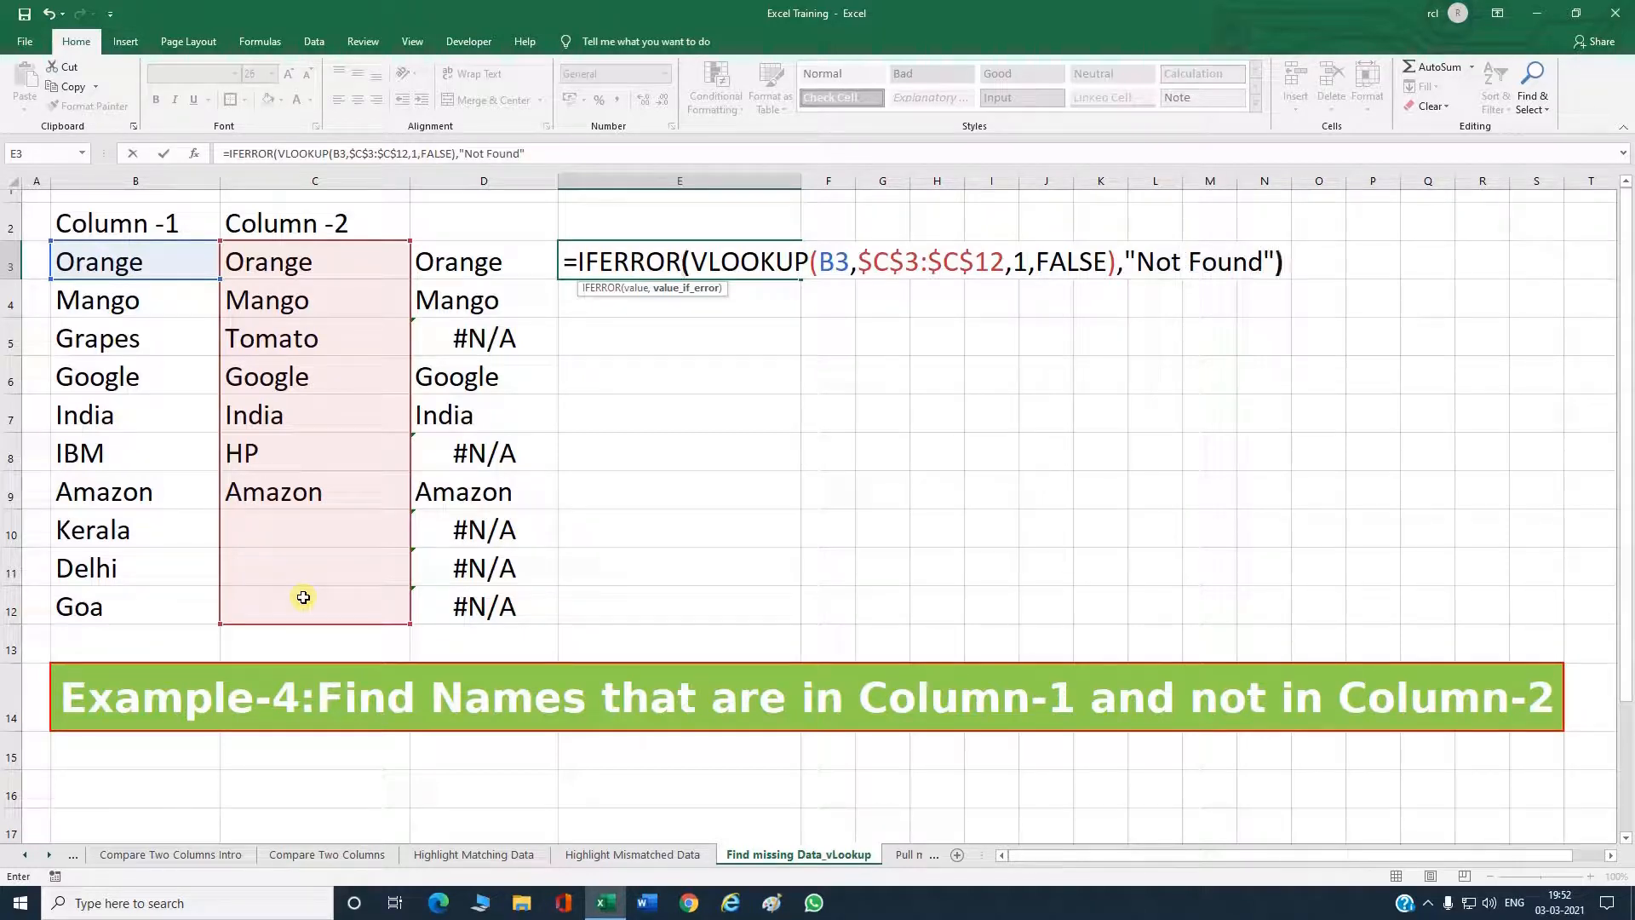
{"action": "type", "text": "\")"}
{"action": "key", "text": "Return"}
Fill the IFERROR formula from E3 down through E12 and check its results in E4 and E5.
{"action": "left_click", "coordinate": [792, 269]}
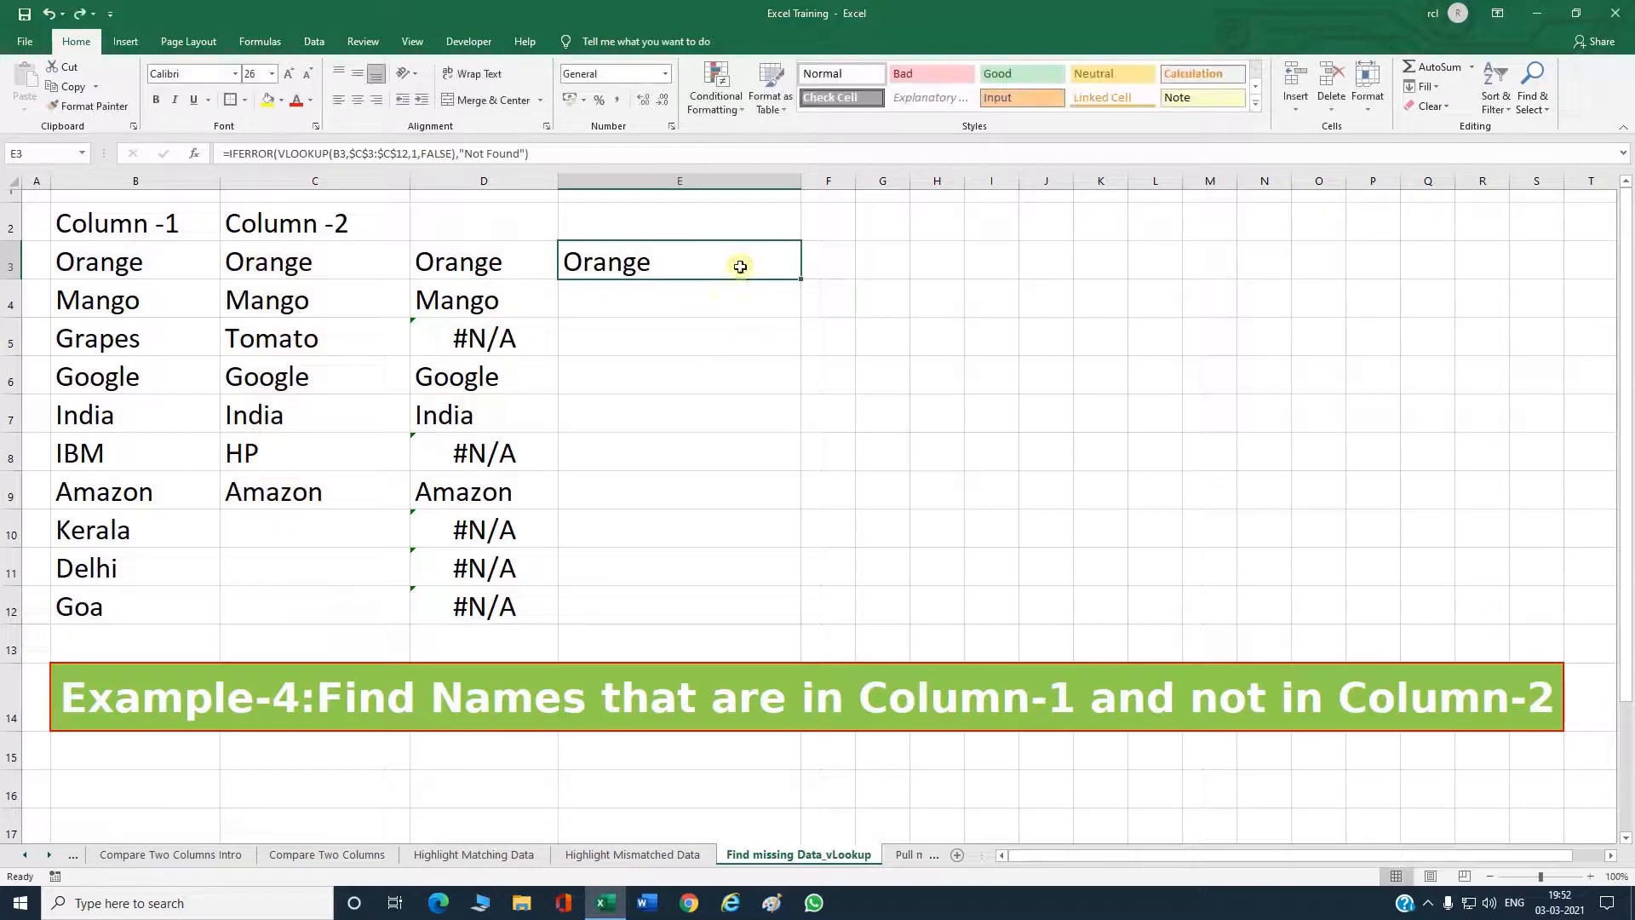
{"action": "left_click_drag", "start_coordinate": [800, 280], "coordinate": [798, 621]}
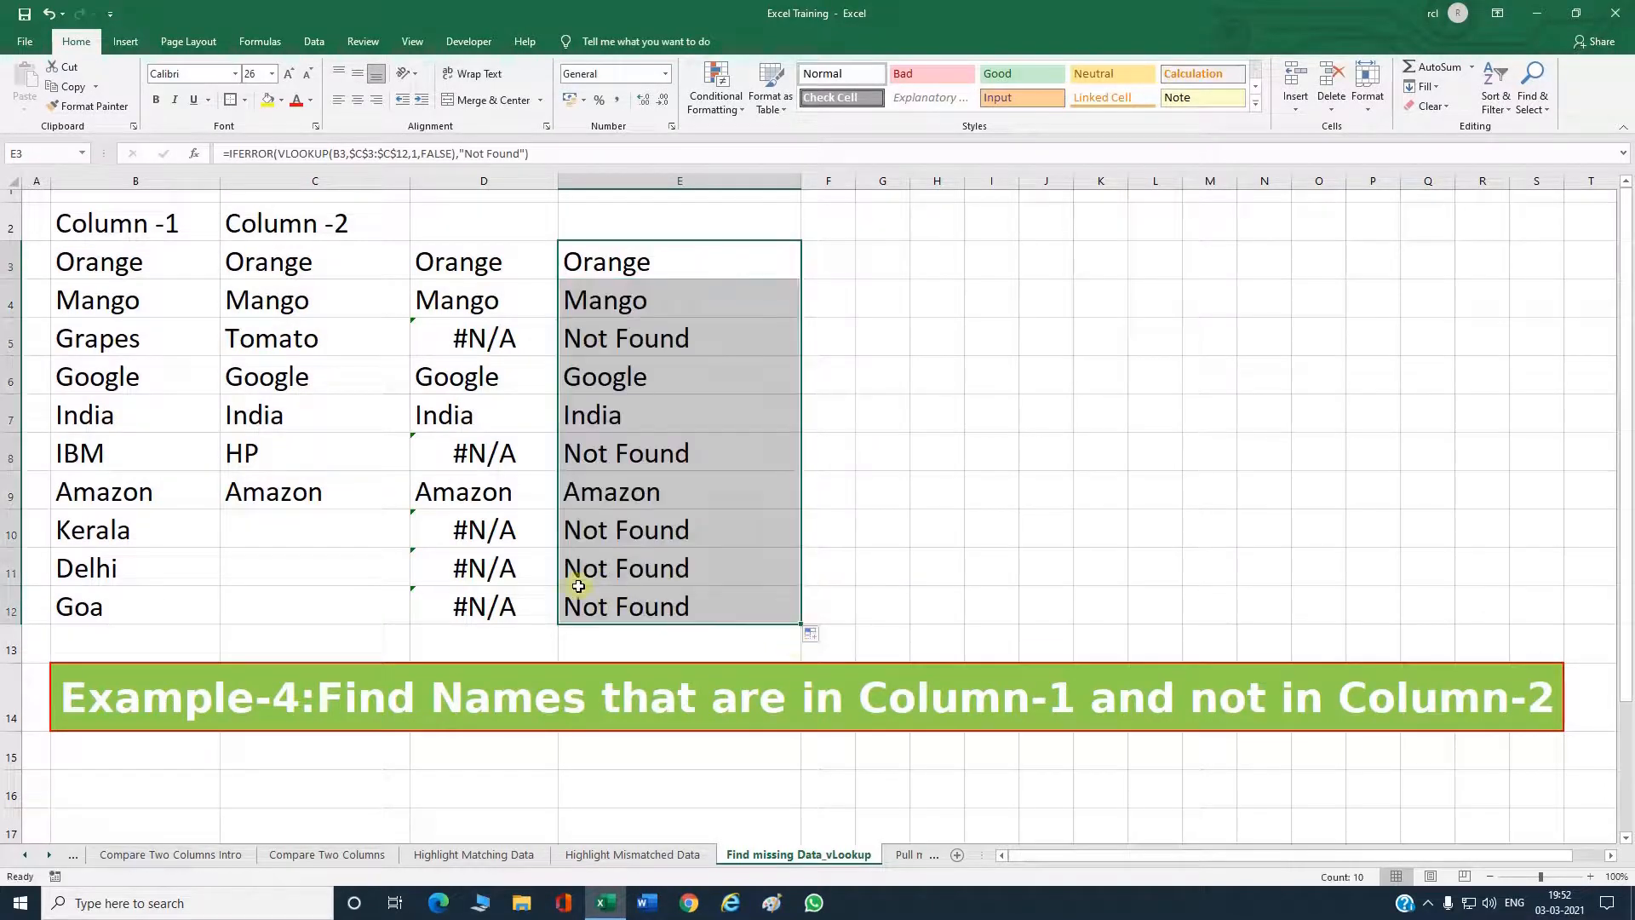
{"action": "left_click", "coordinate": [633, 299]}
{"action": "left_click", "coordinate": [647, 340]}
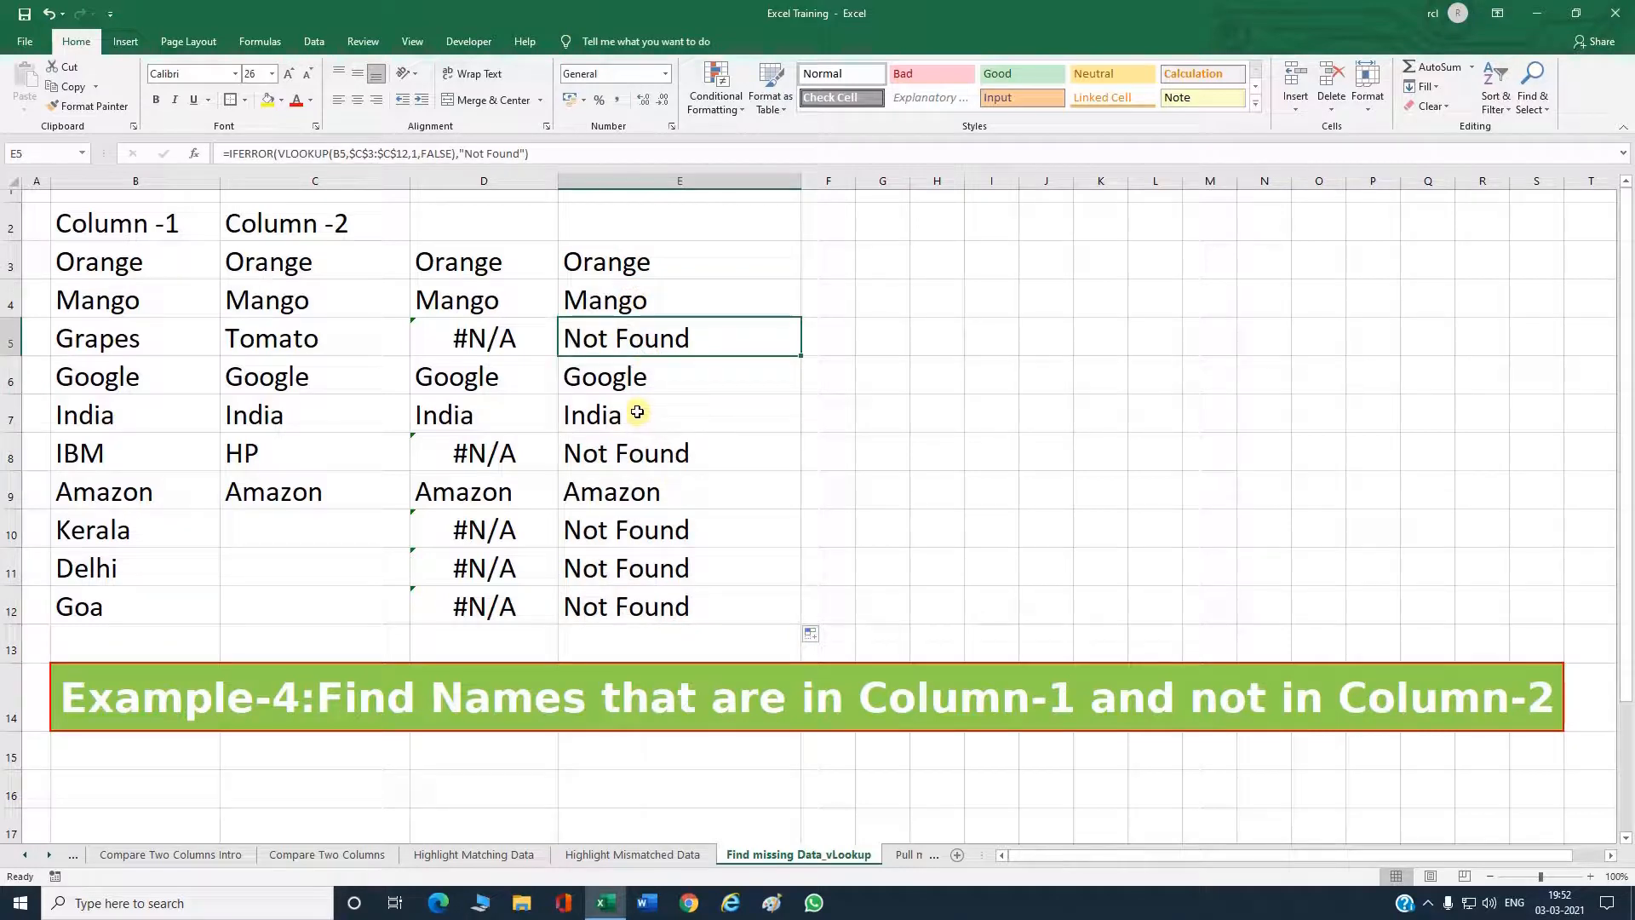
Check the IFERROR results in column E at rows 8, 10, 11, 12 and 6.
{"action": "left_click", "coordinate": [643, 452]}
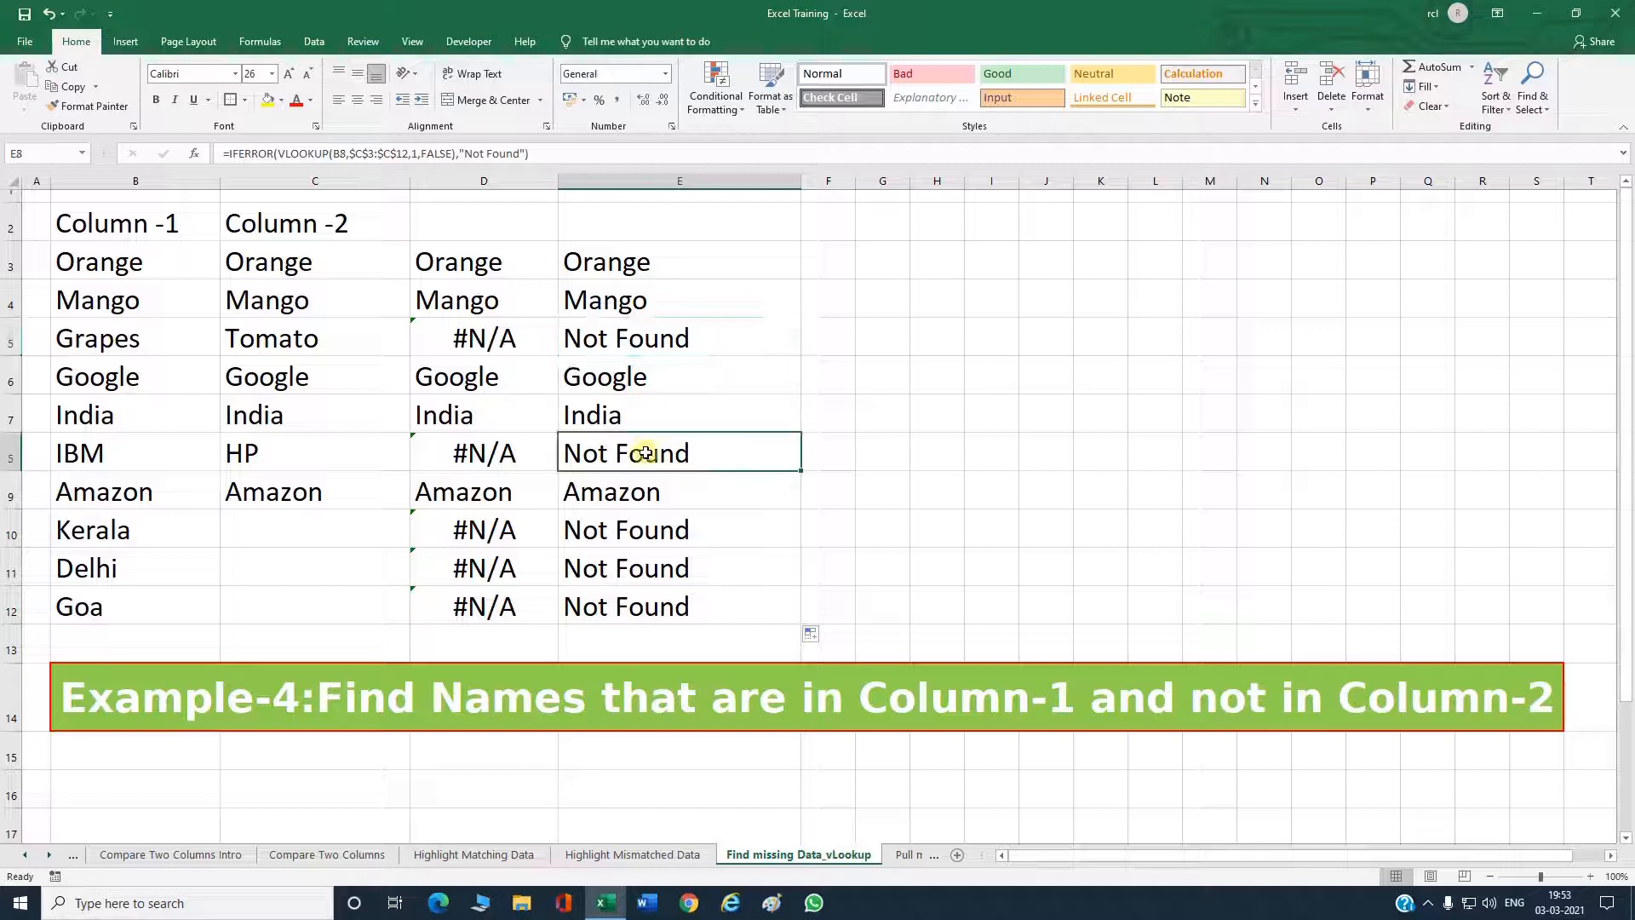
{"action": "left_click", "coordinate": [646, 529]}
{"action": "left_click", "coordinate": [647, 568]}
{"action": "left_click", "coordinate": [647, 601]}
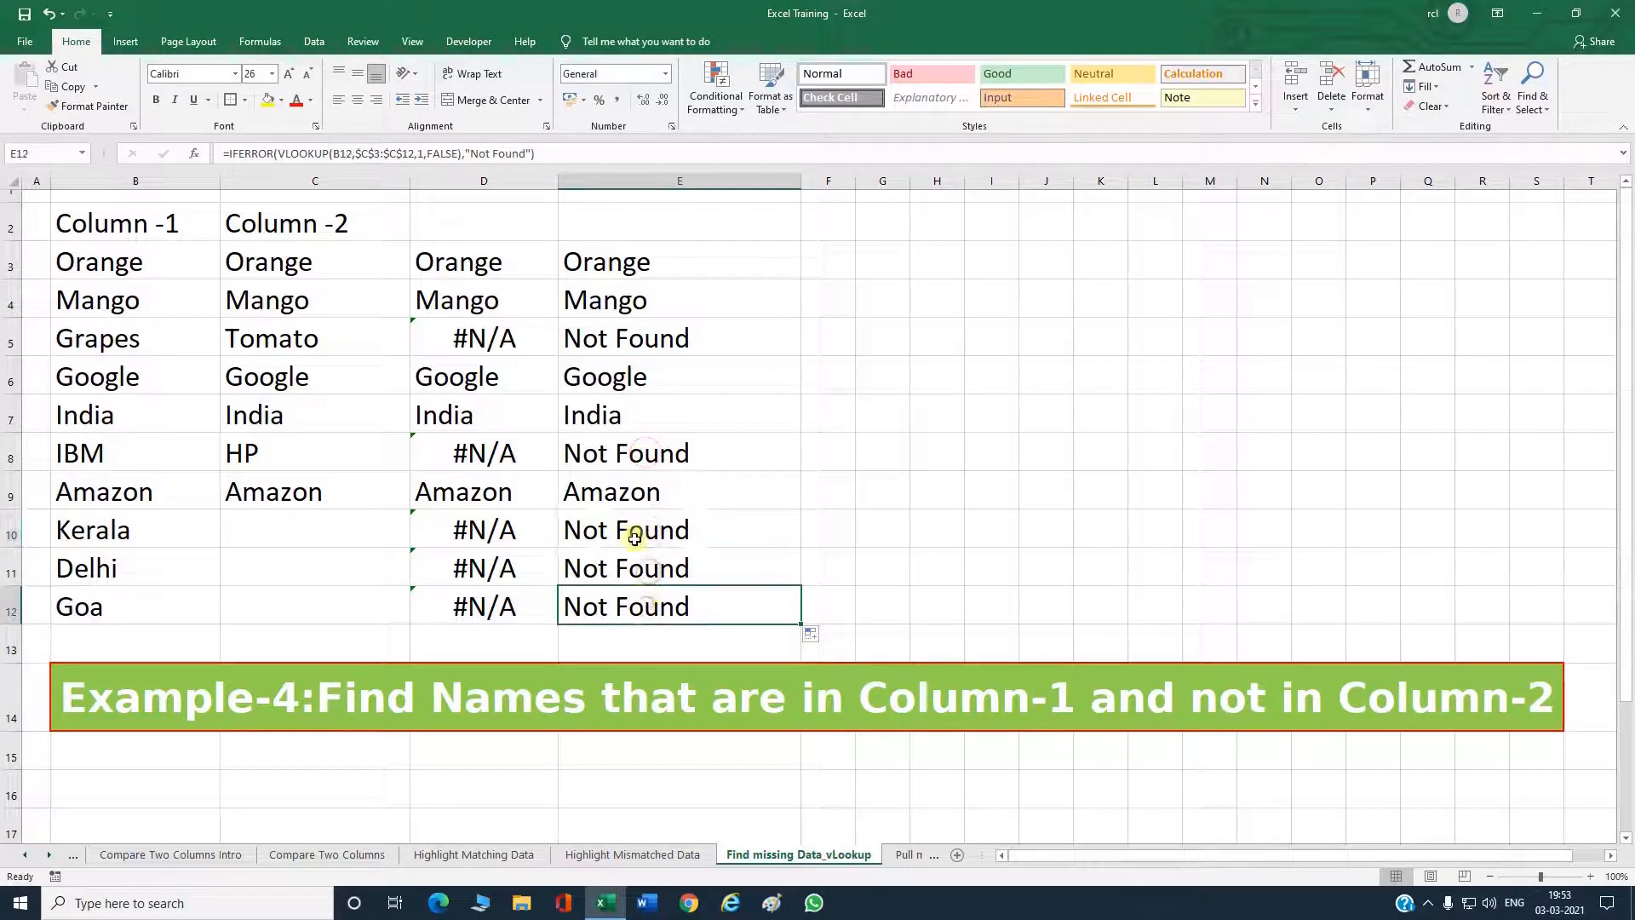
{"action": "left_click", "coordinate": [630, 531]}
{"action": "left_click", "coordinate": [601, 377]}
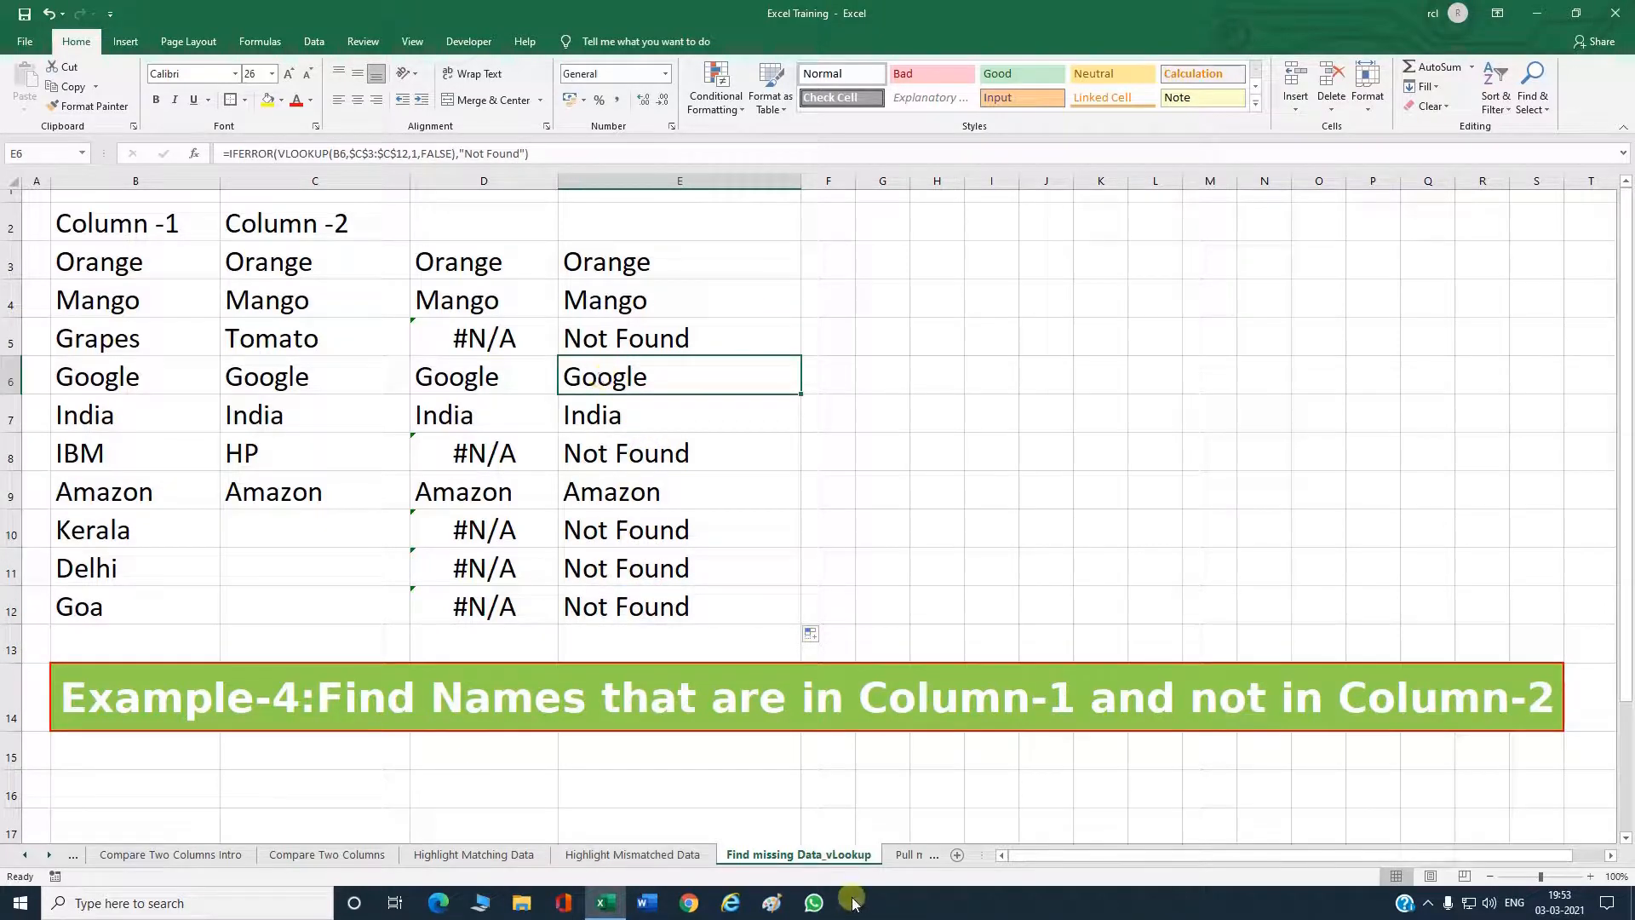
Open the "Pull matching Data" sheet and review the item names in B3:B9 and their market values in C3:C9.
{"action": "left_click", "coordinate": [905, 854]}
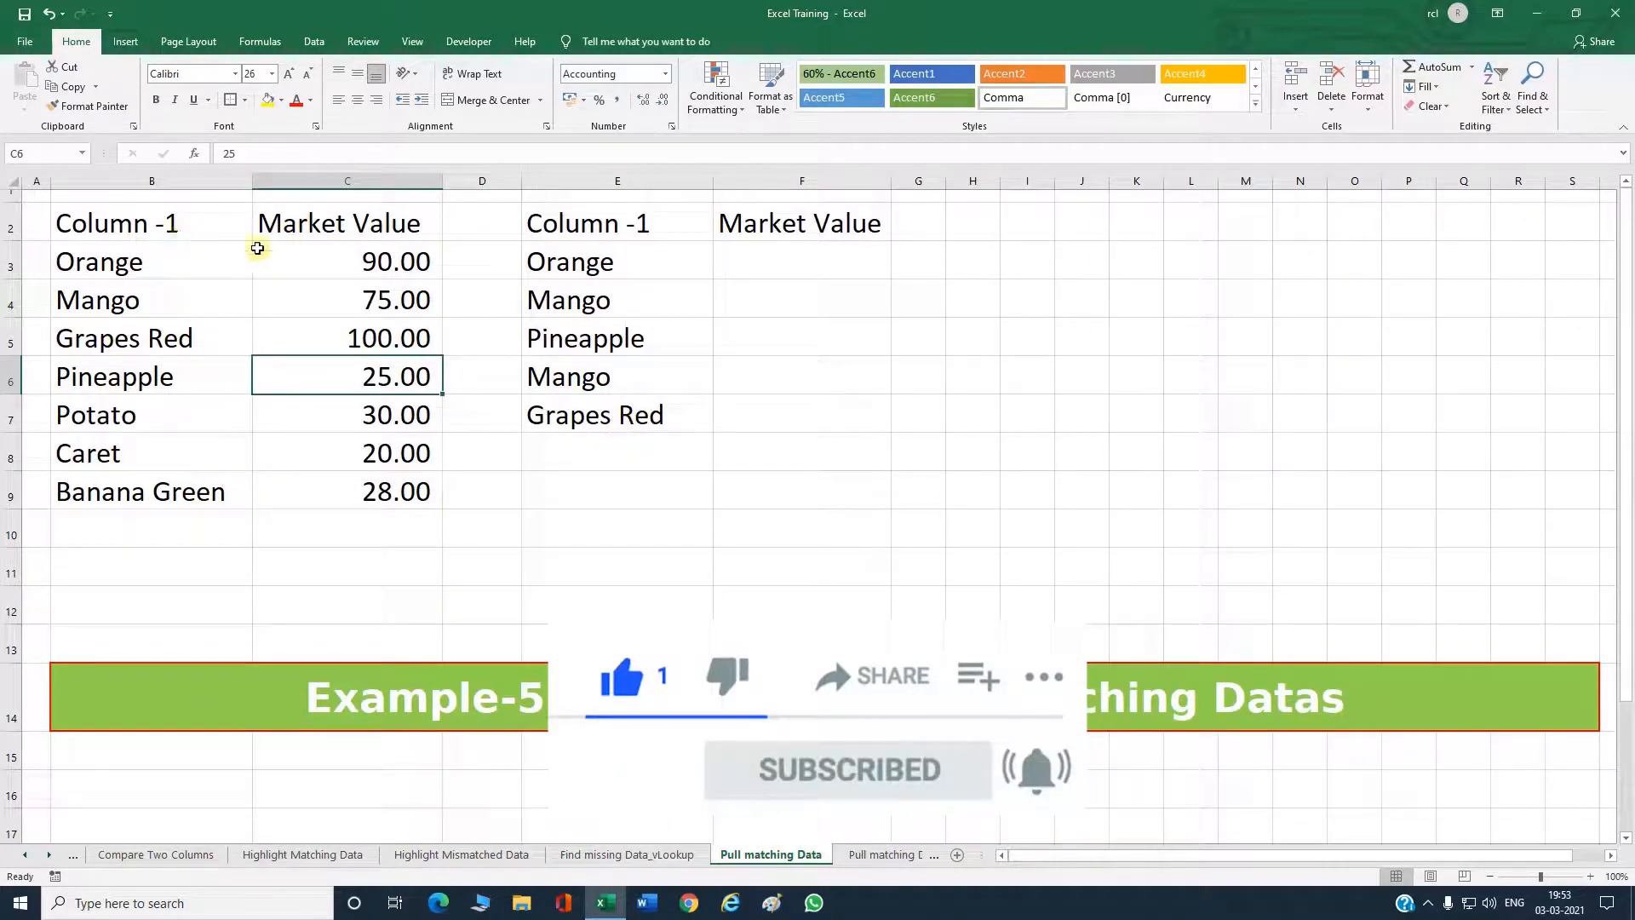
{"action": "left_click_drag", "start_coordinate": [196, 263], "coordinate": [215, 478]}
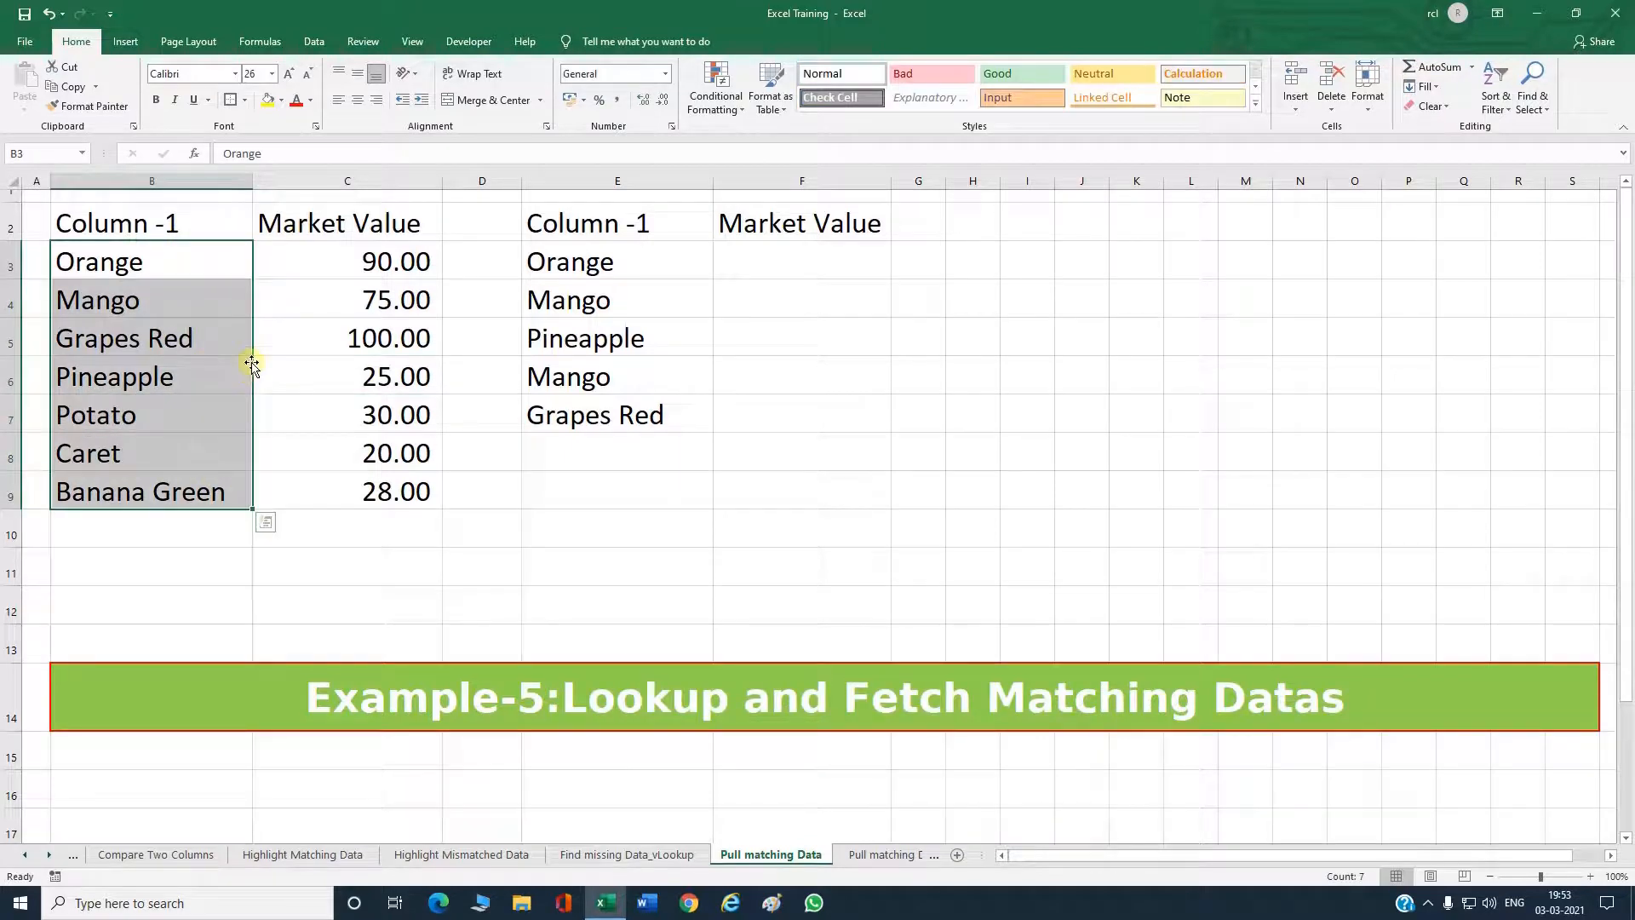
{"action": "left_click_drag", "start_coordinate": [336, 273], "coordinate": [363, 473]}
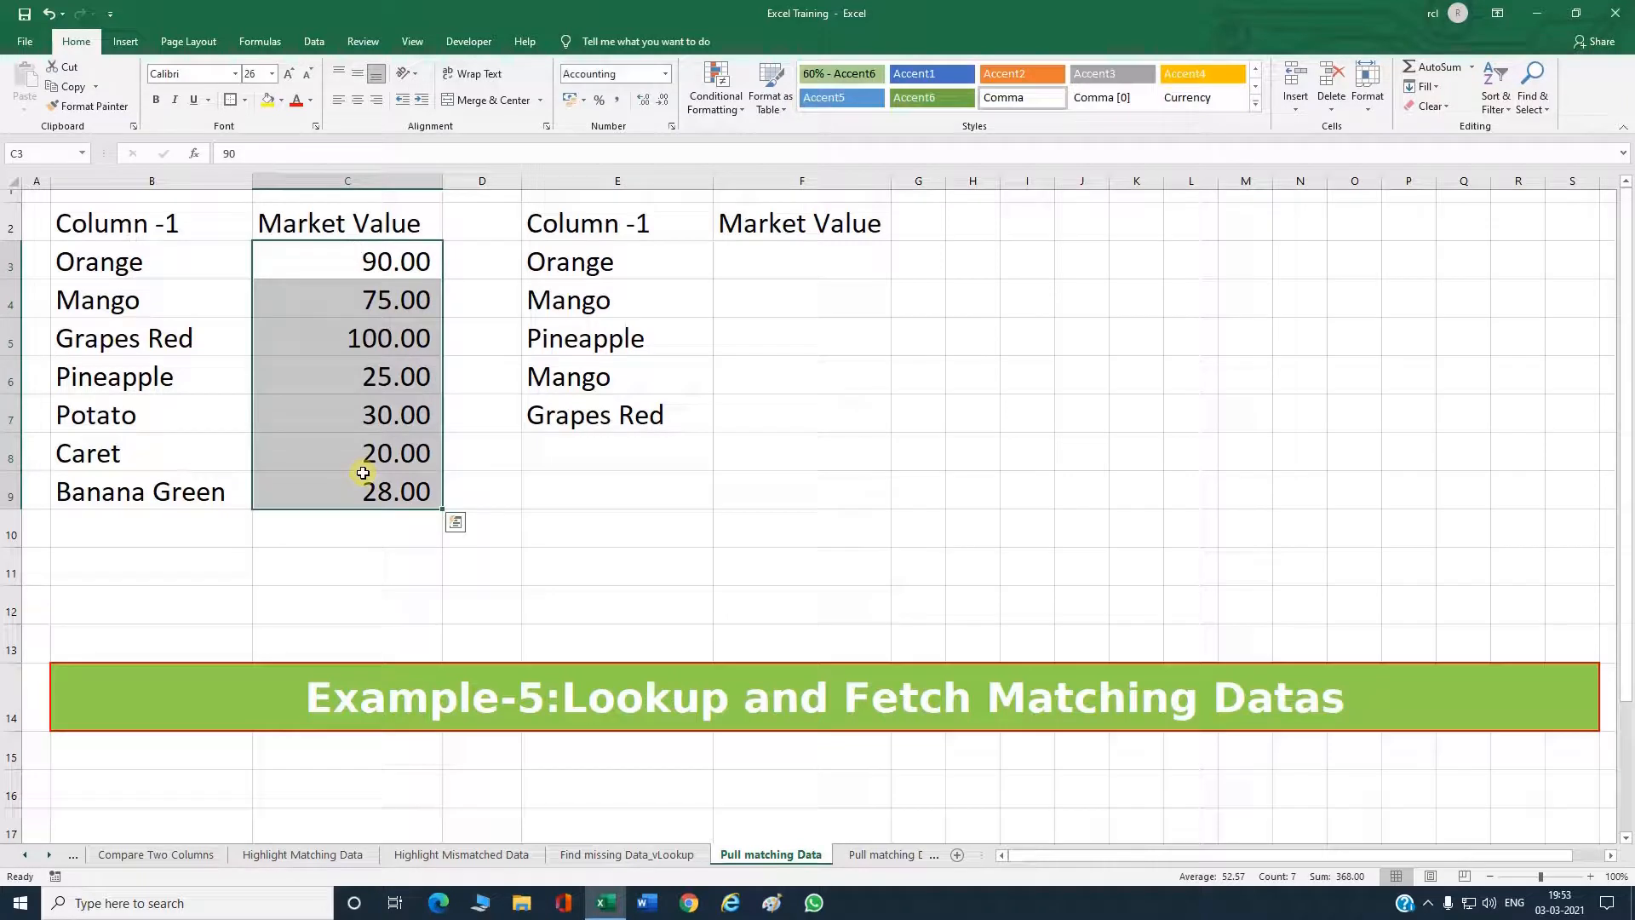
Begin a VLOOKUP formula in F3 with E3 as the lookup value and the absolute range $B$3:$C$9 as the table.
{"action": "left_click", "coordinate": [814, 256]}
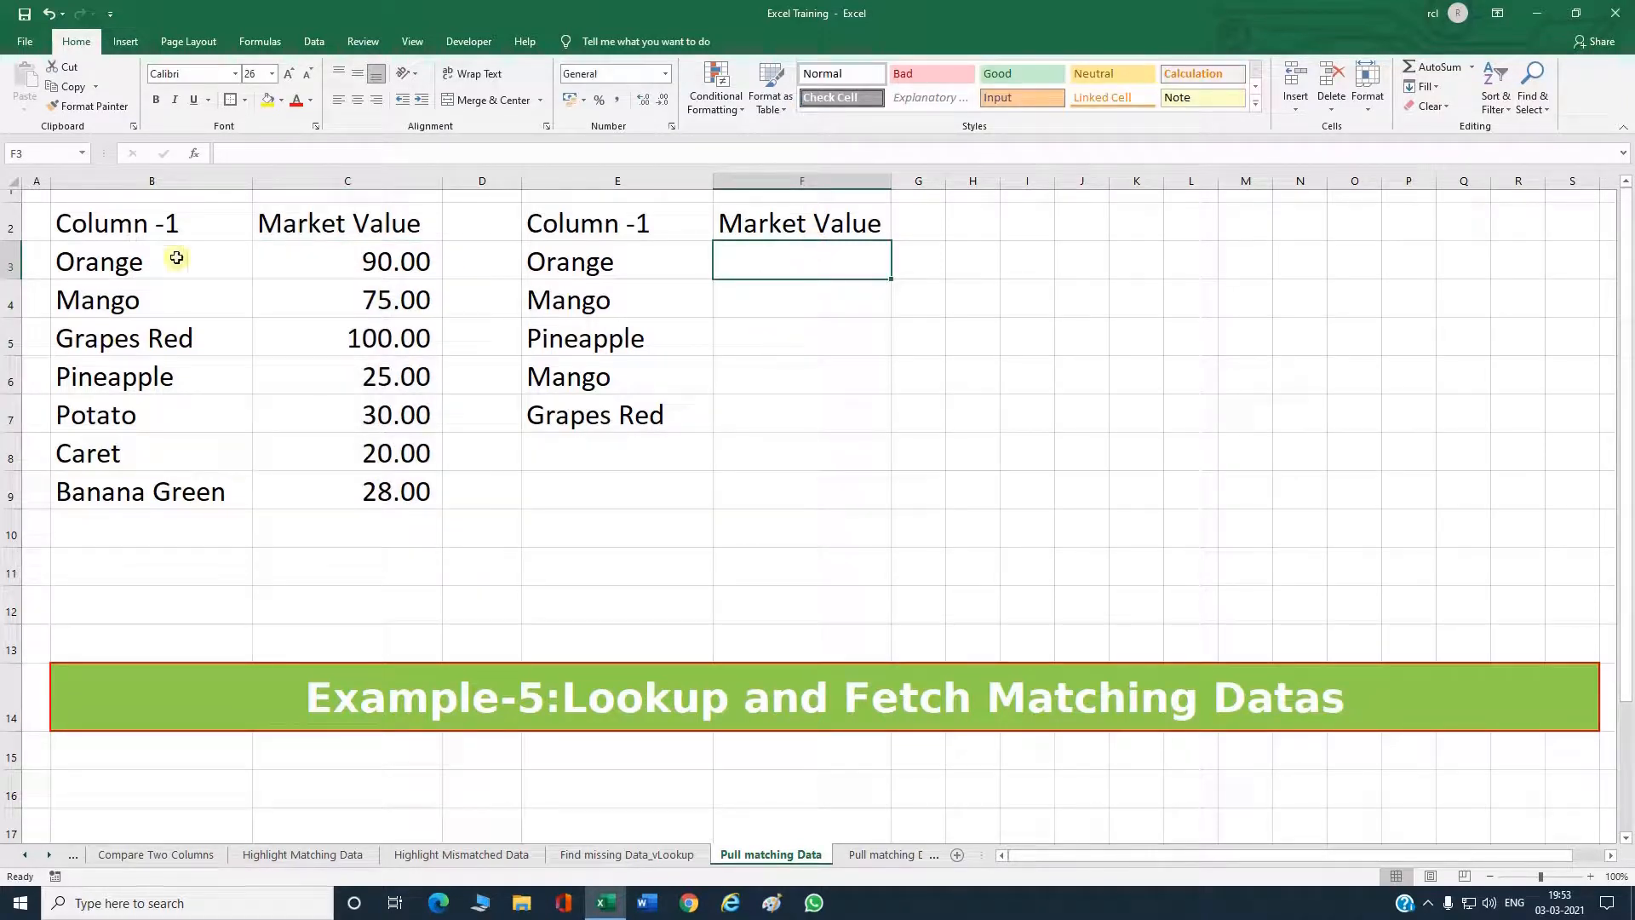
{"action": "type", "text": "=VLOOKUP("}
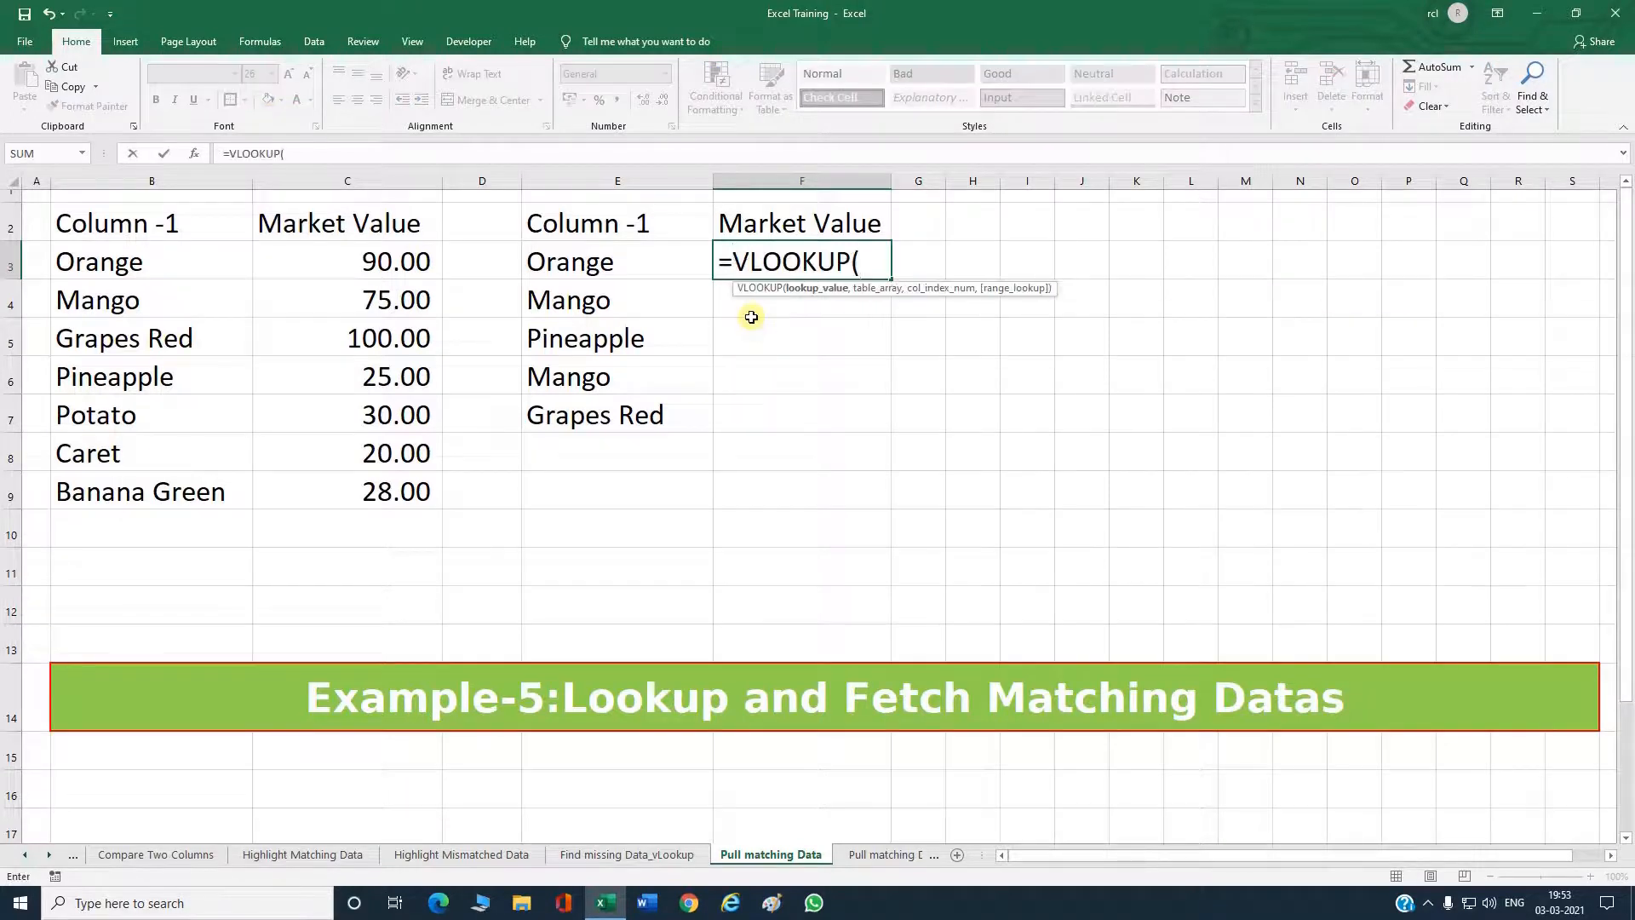
{"action": "left_click", "coordinate": [198, 258]}
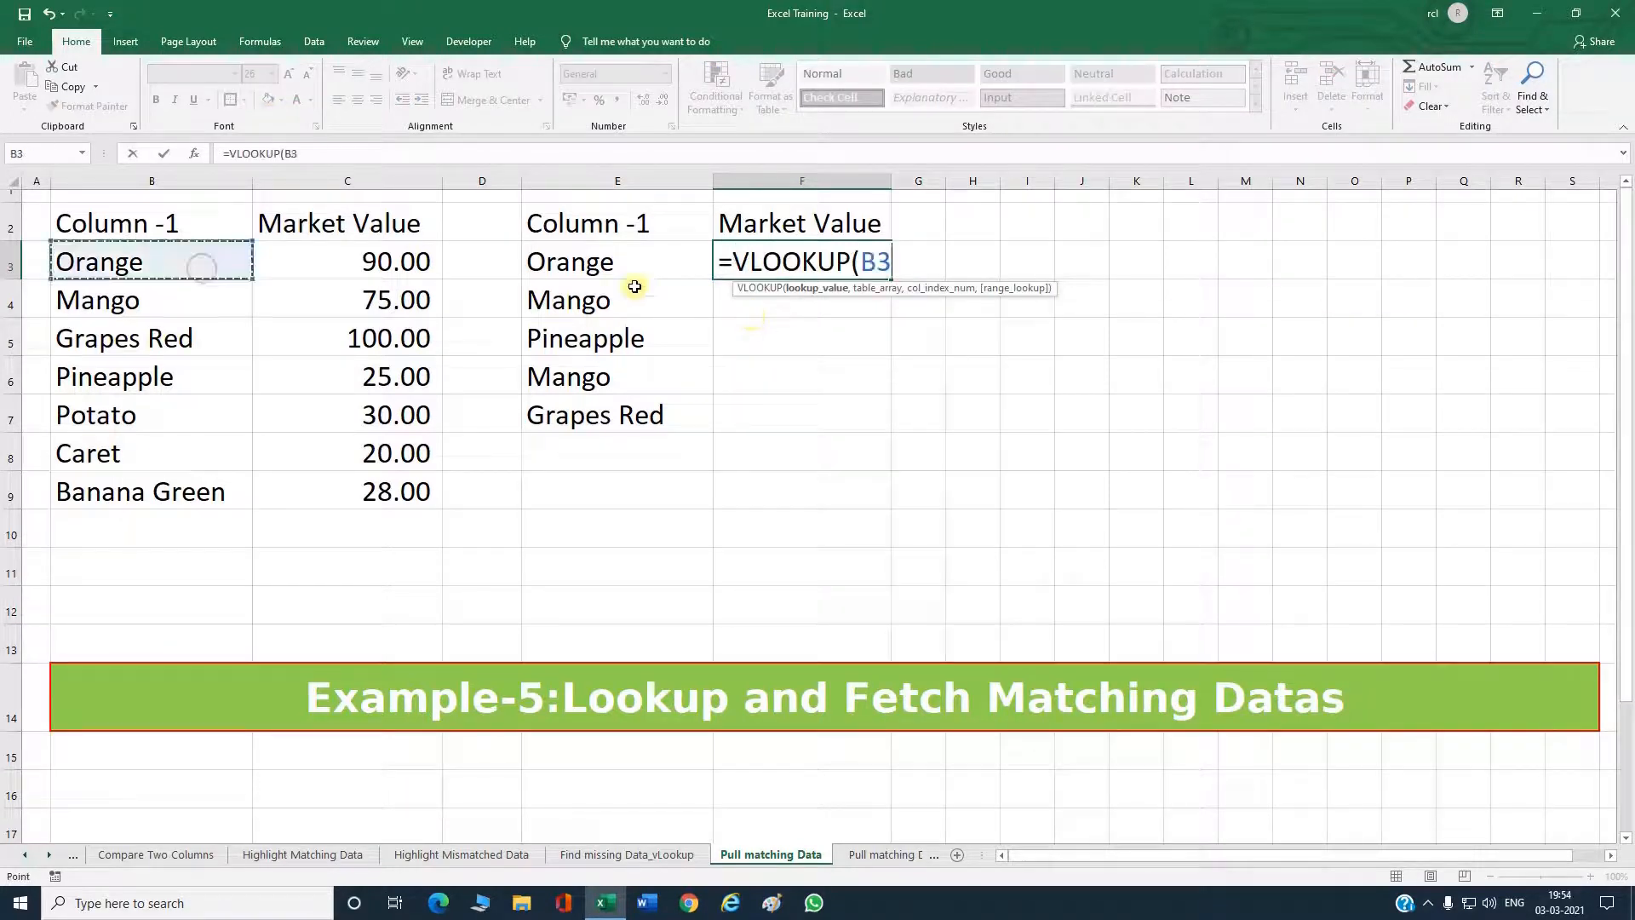
{"action": "left_click", "coordinate": [627, 271]}
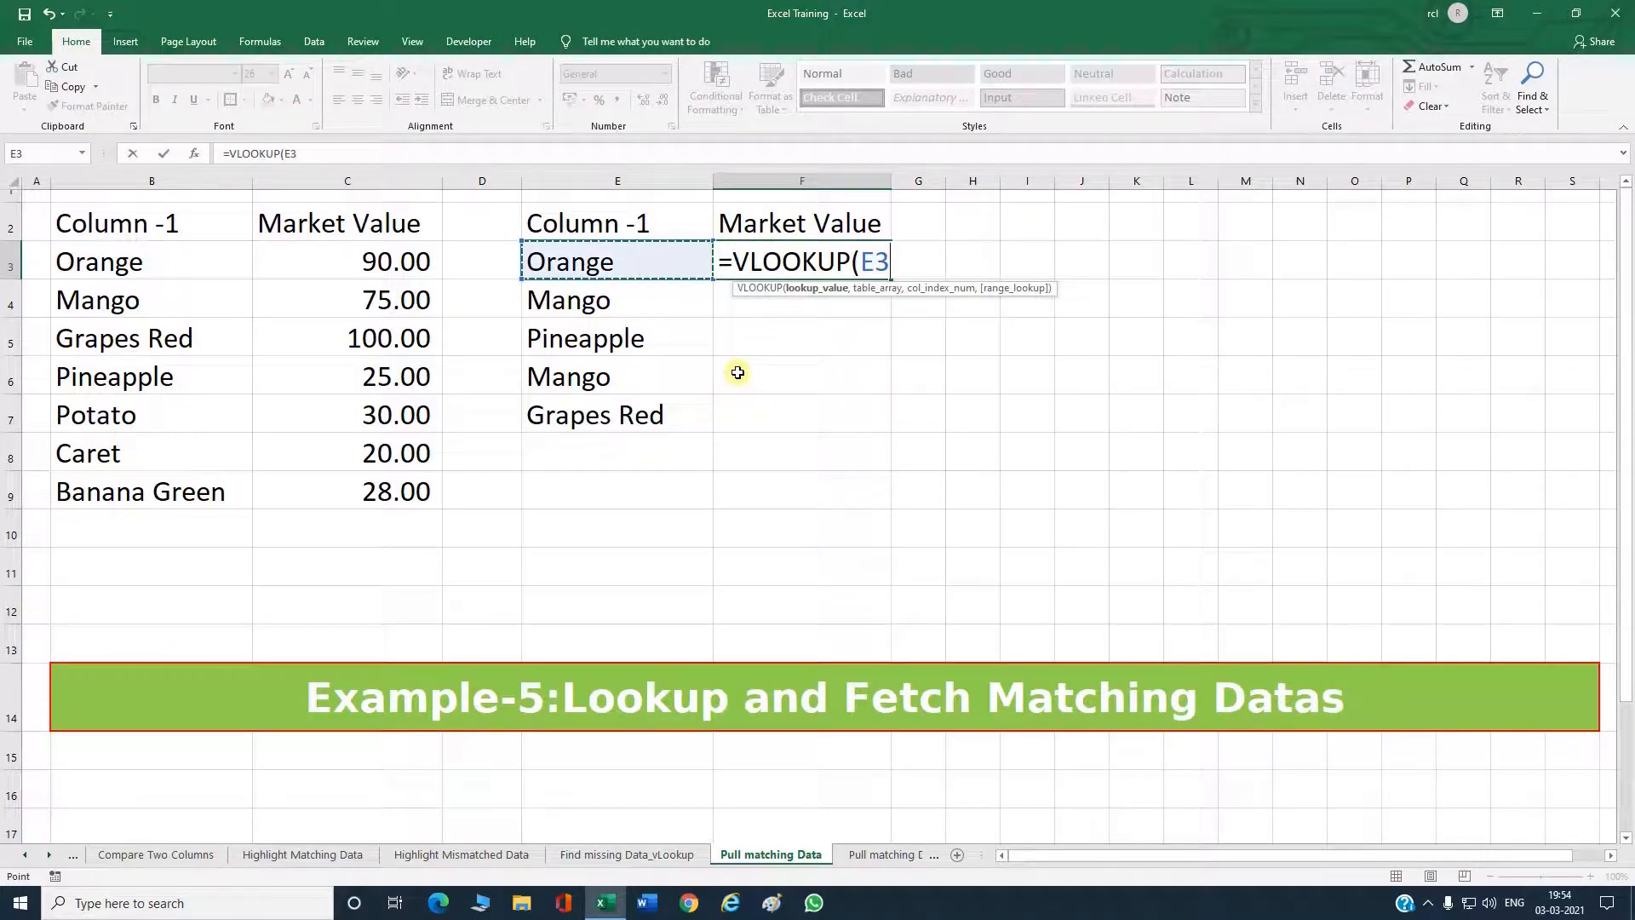
{"action": "type", "text": ","}
{"action": "left_click_drag", "start_coordinate": [157, 263], "coordinate": [350, 490]}
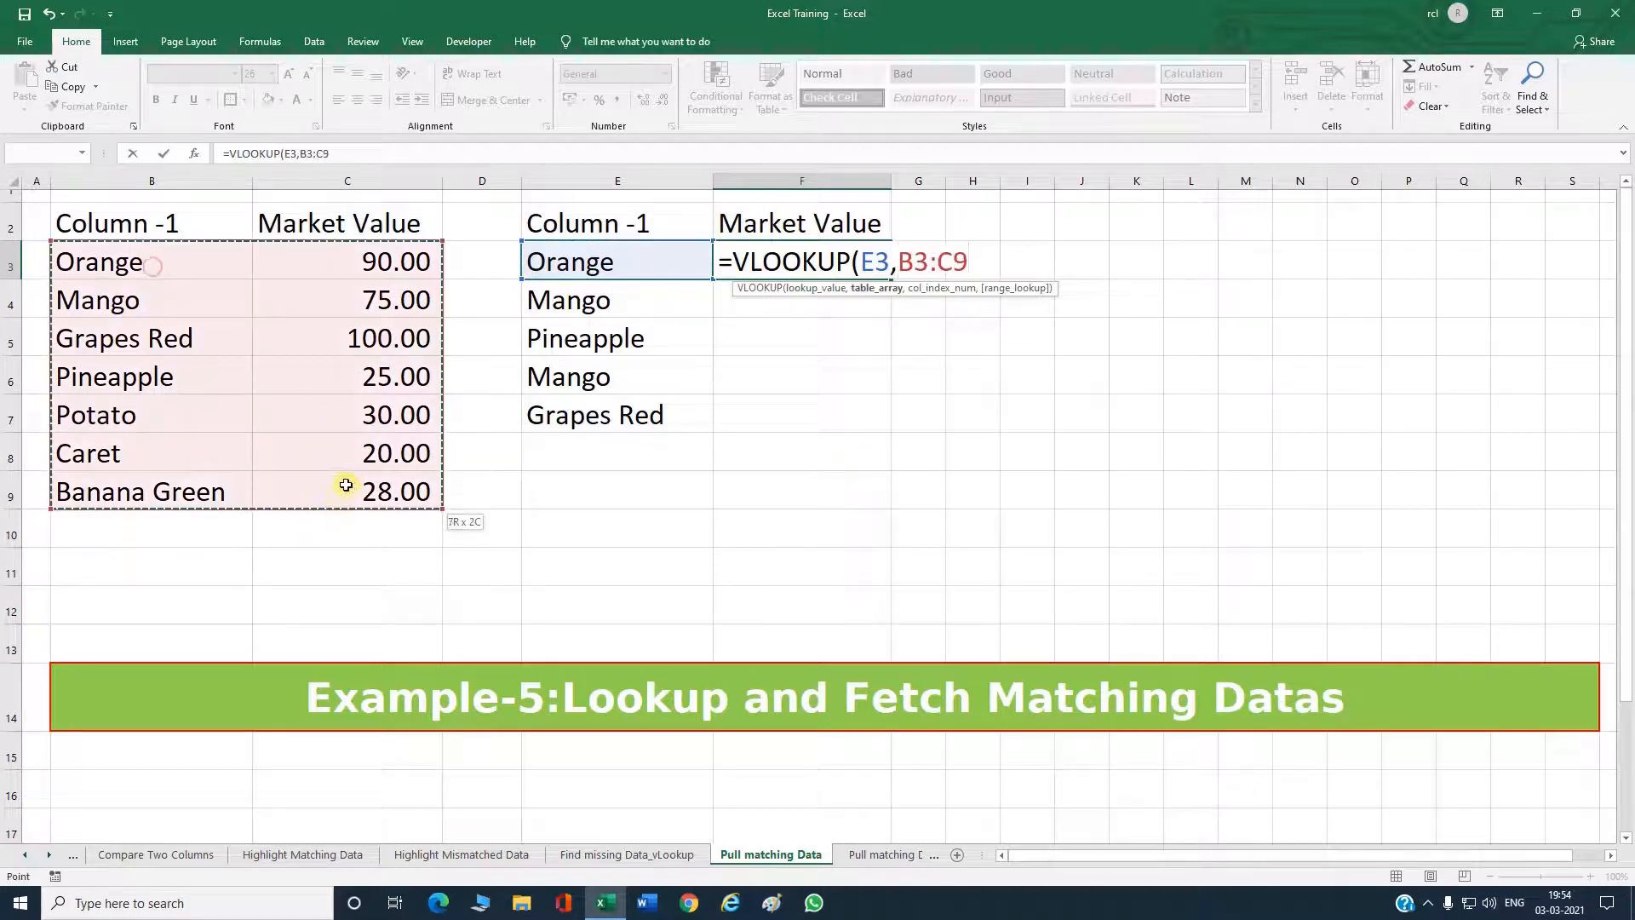
{"action": "key", "text": "F4"}
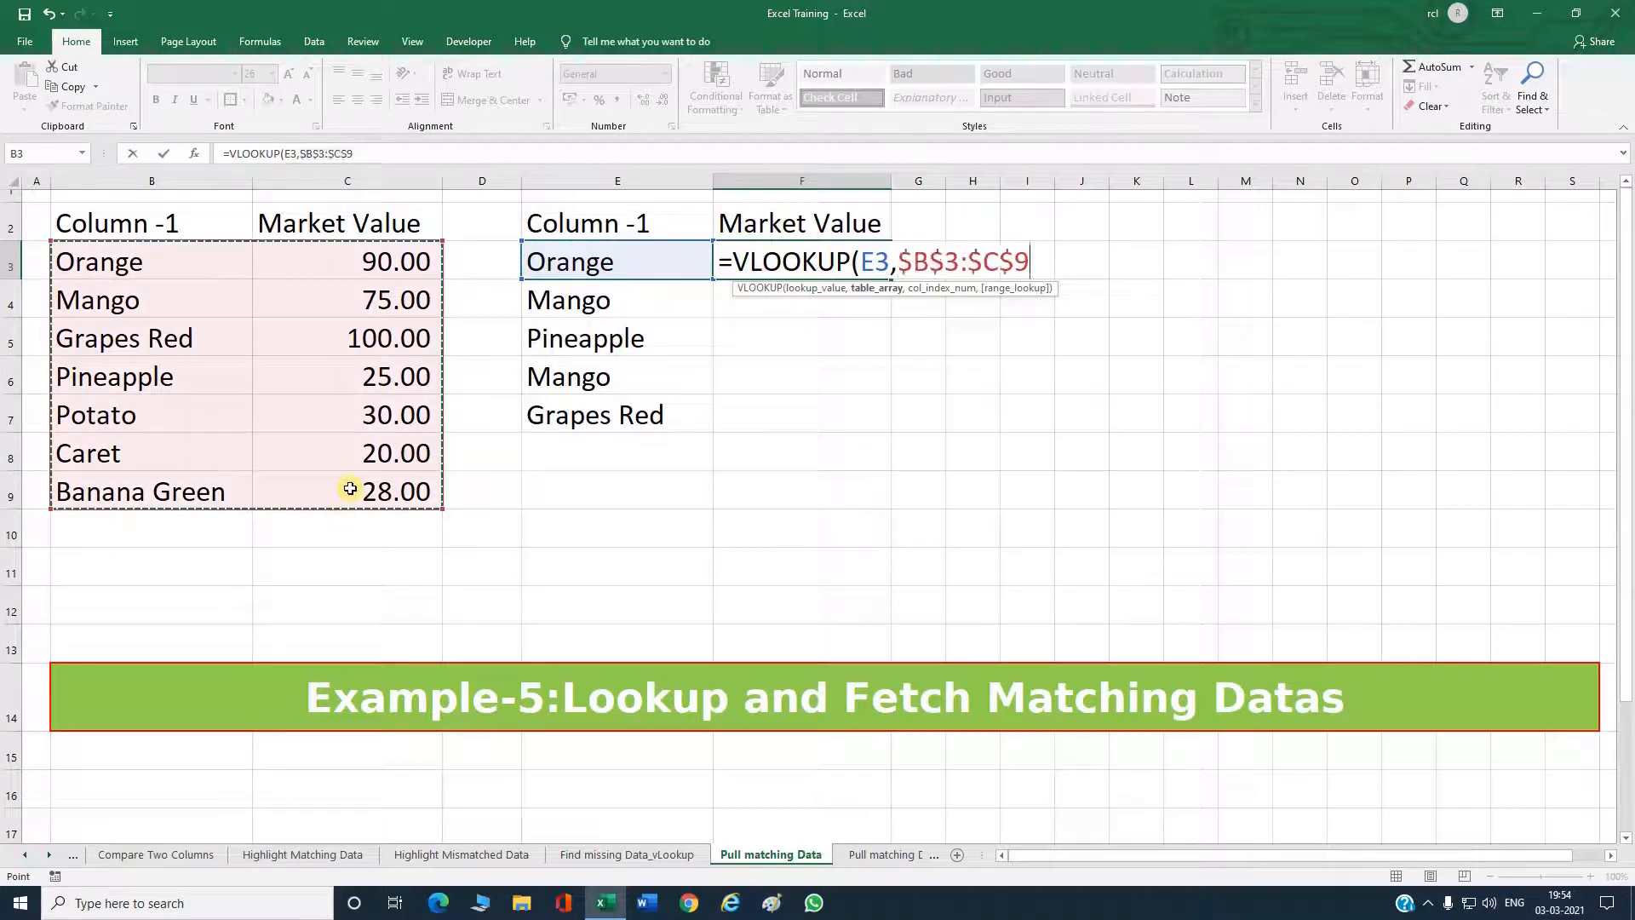
Complete the F3 VLOOKUP formula with column index 2 and an exact match (FALSE).
{"action": "type", "text": ","}
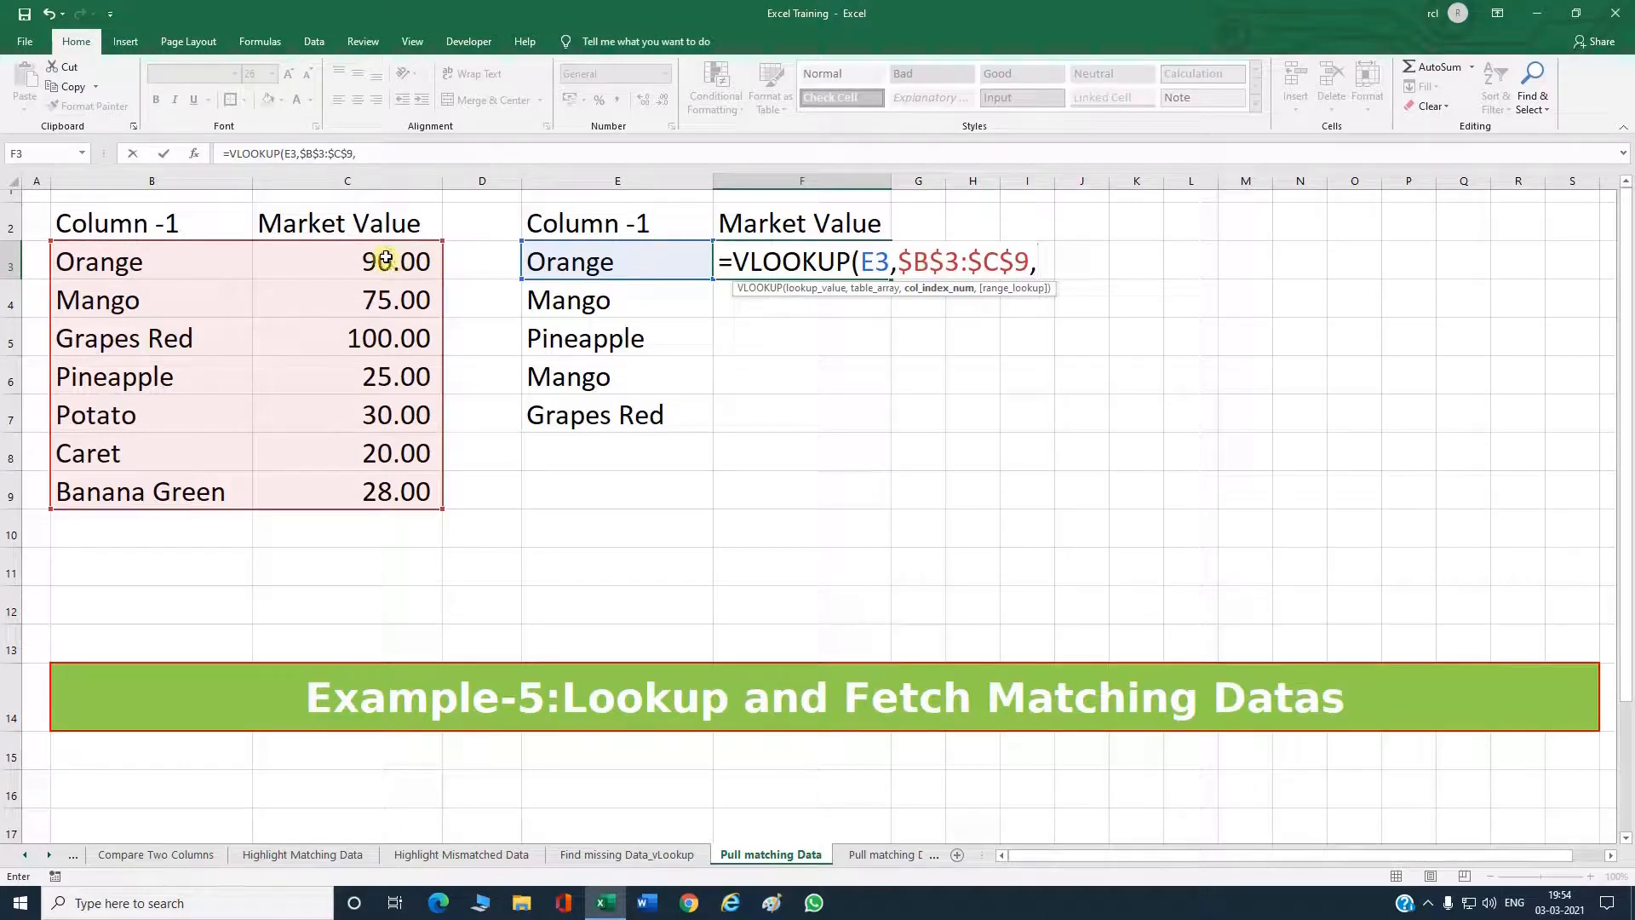
{"action": "type", "text": "2,"}
{"action": "key", "text": "Down"}
{"action": "key", "text": "Tab"}
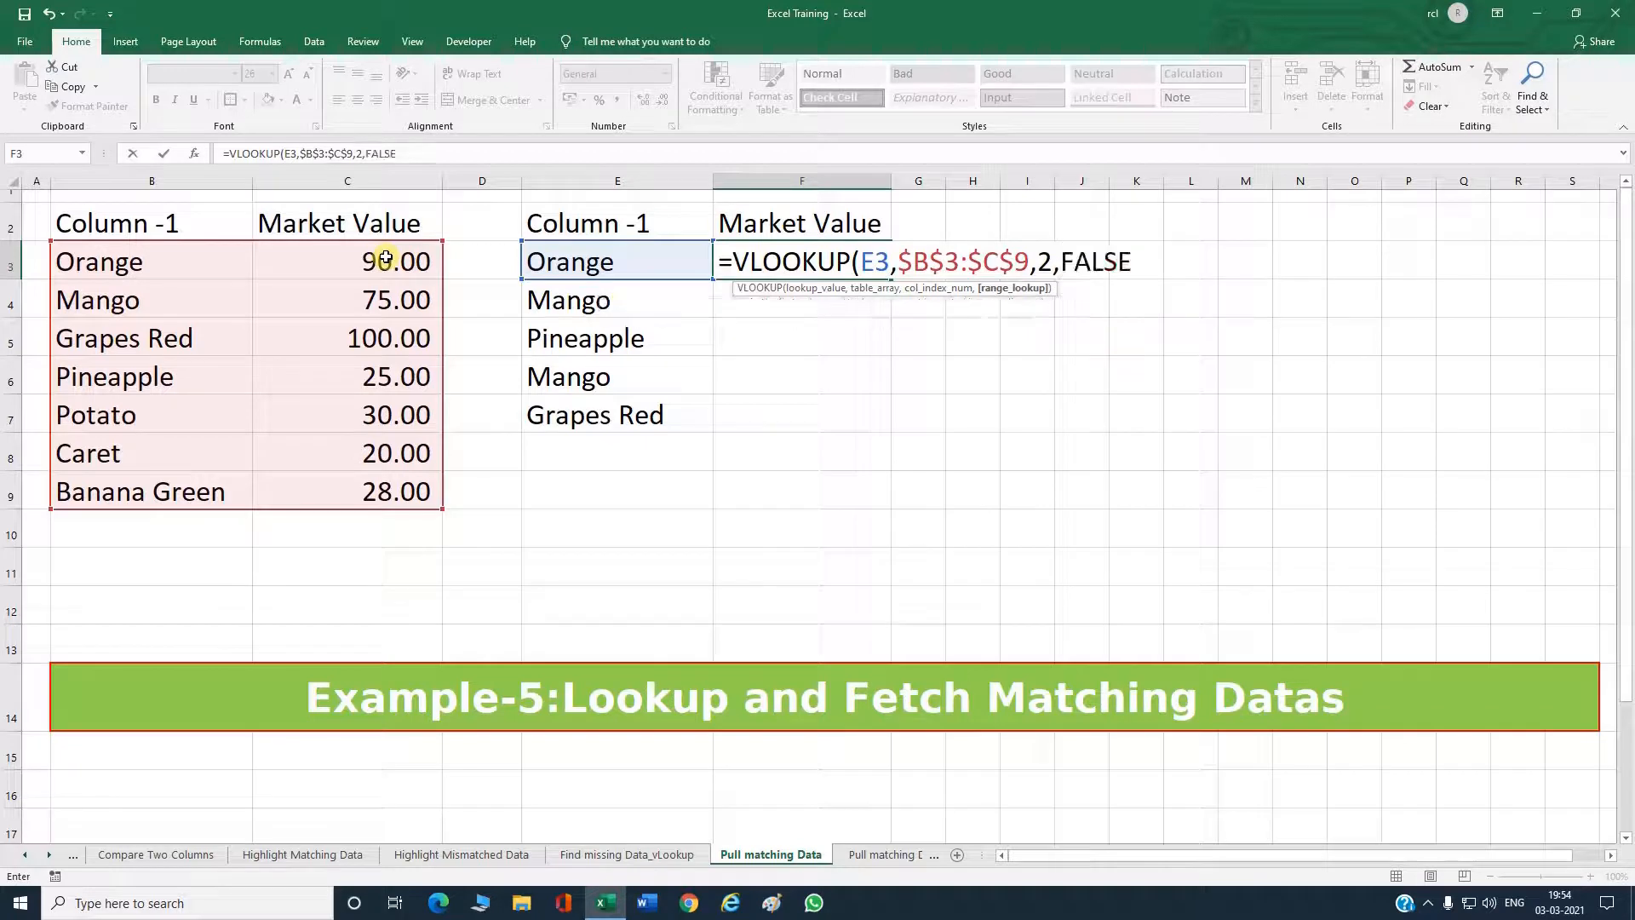
{"action": "key", "text": "Return"}
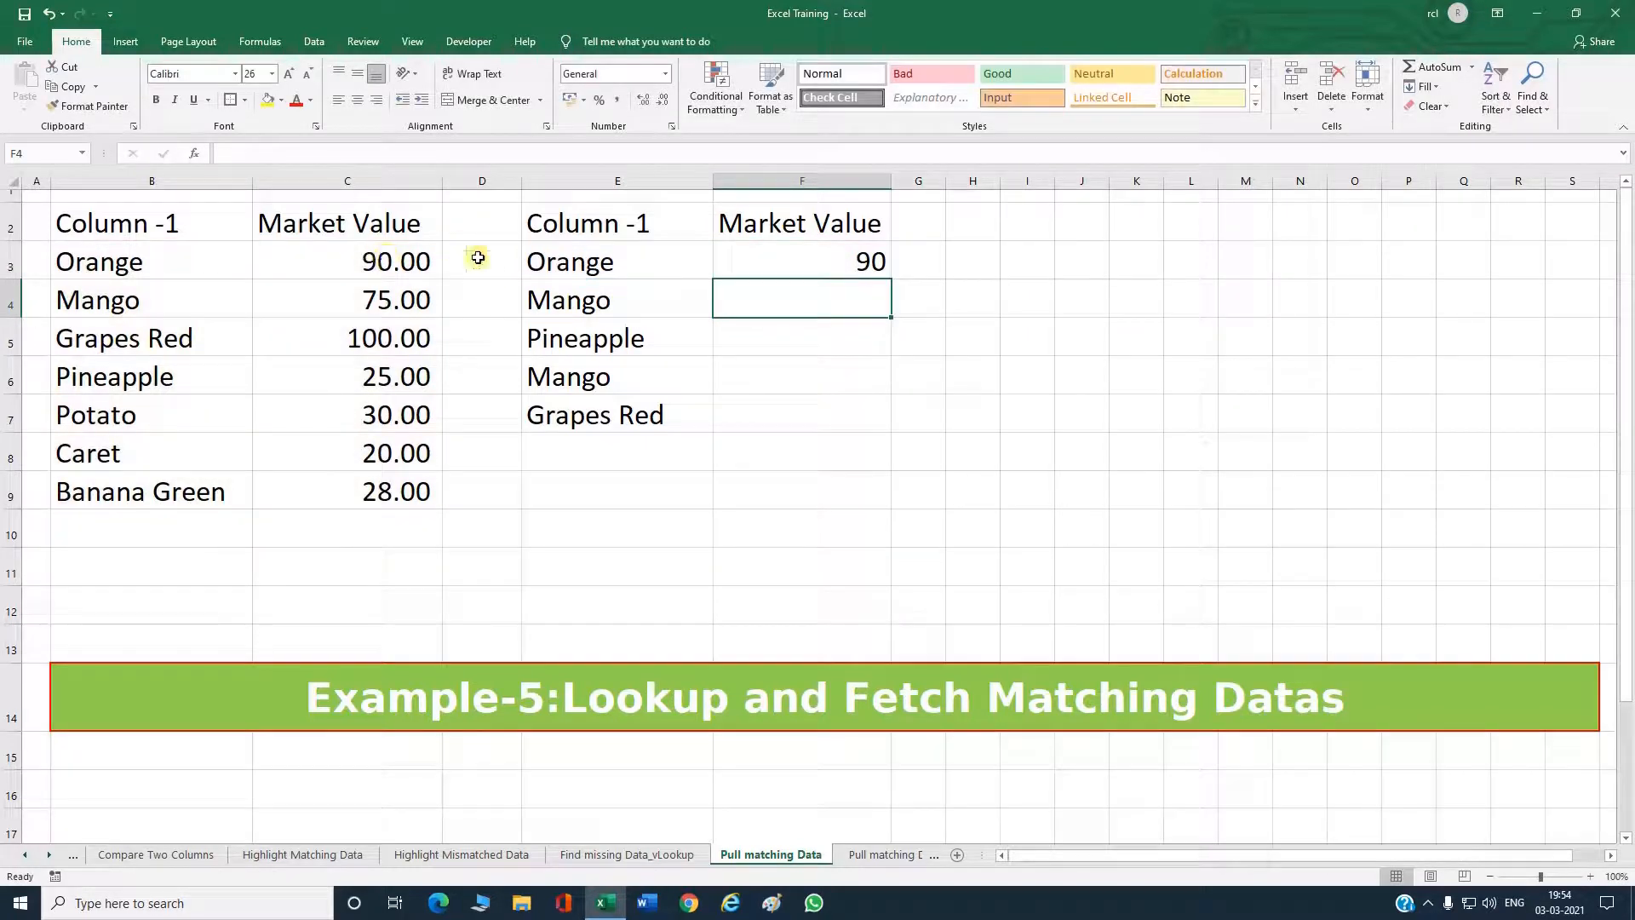
Fill the VLOOKUP formula from F3 down through F7 and check the Grapes Red result against its source value in C5.
{"action": "left_click", "coordinate": [542, 266]}
{"action": "left_click", "coordinate": [749, 264]}
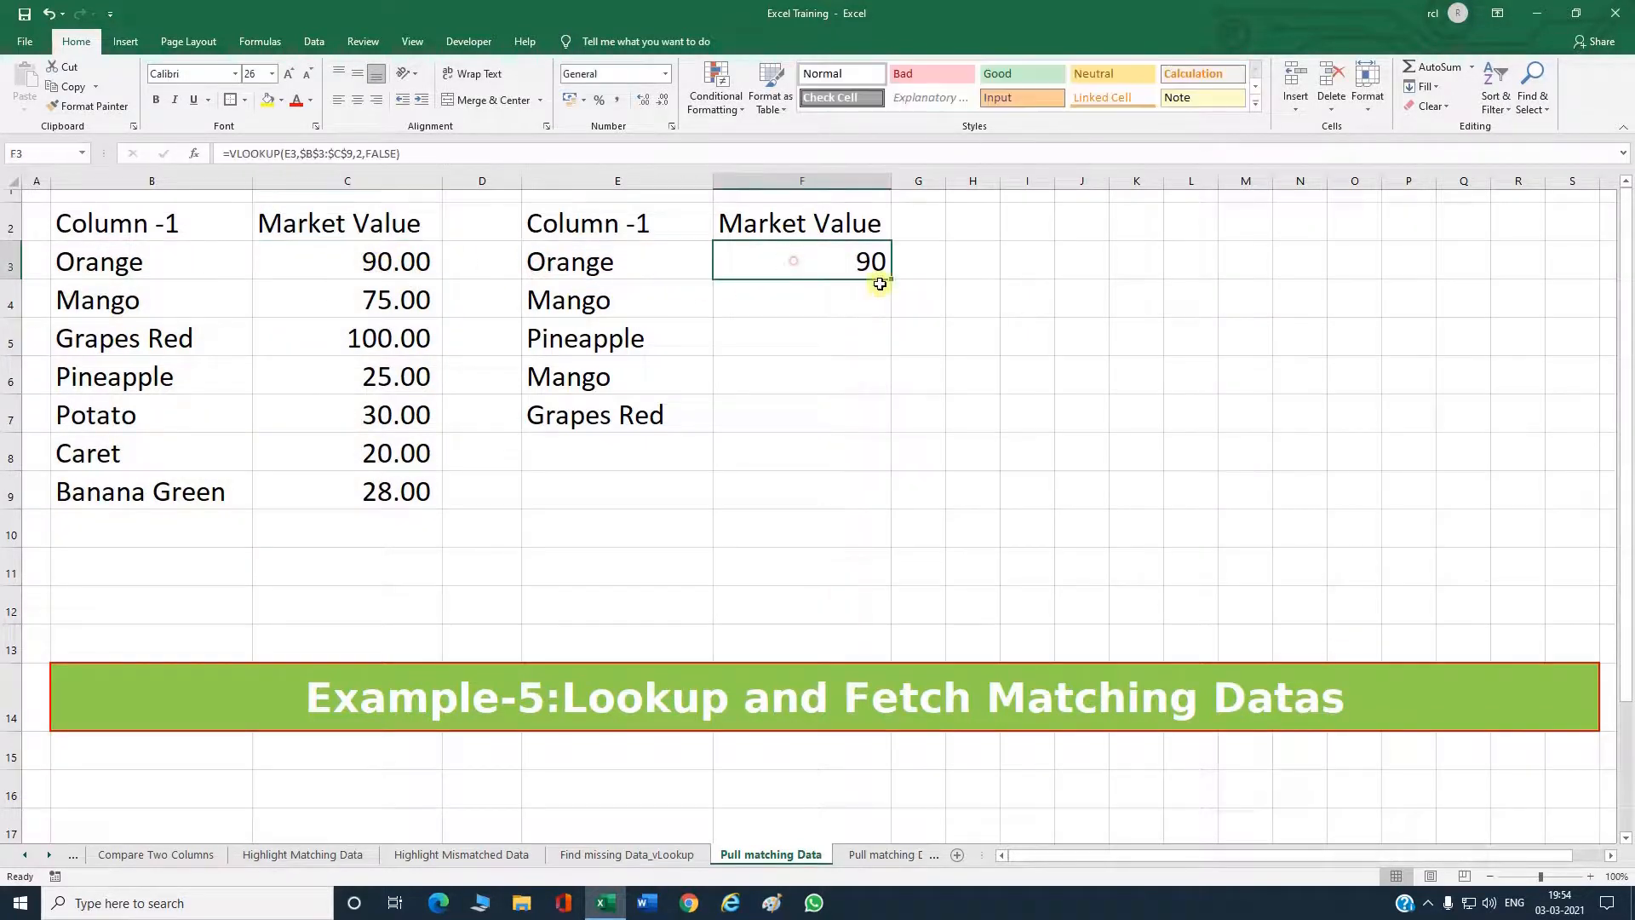
{"action": "left_click_drag", "start_coordinate": [890, 280], "coordinate": [890, 443]}
{"action": "left_click", "coordinate": [835, 418]}
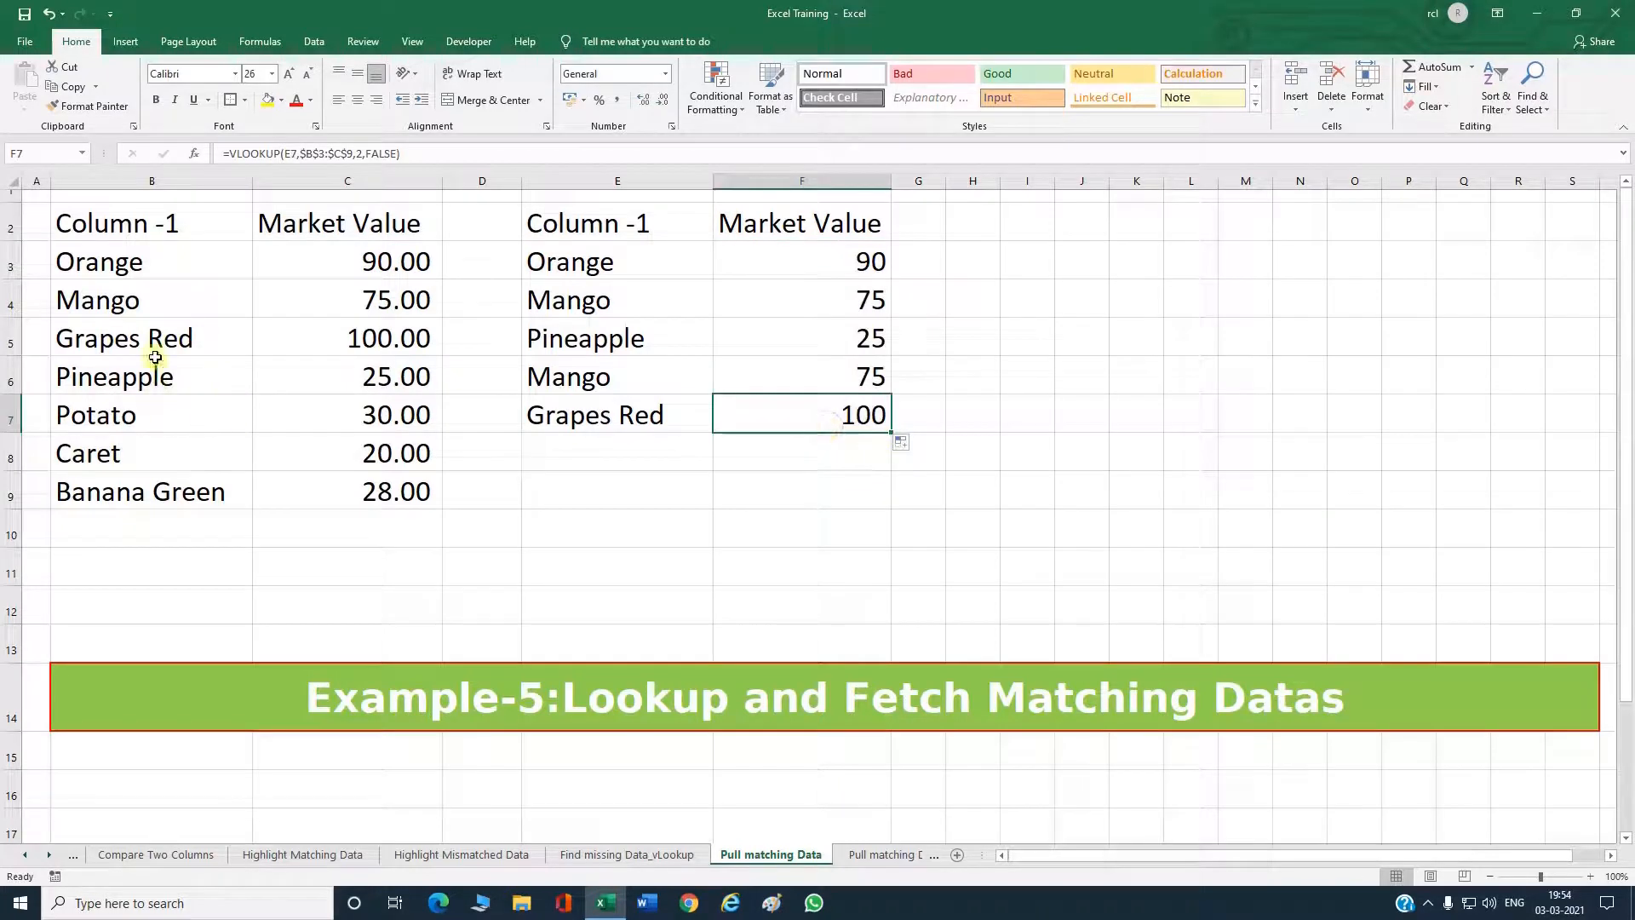
{"action": "left_click", "coordinate": [314, 339]}
{"action": "left_click", "coordinate": [809, 415]}
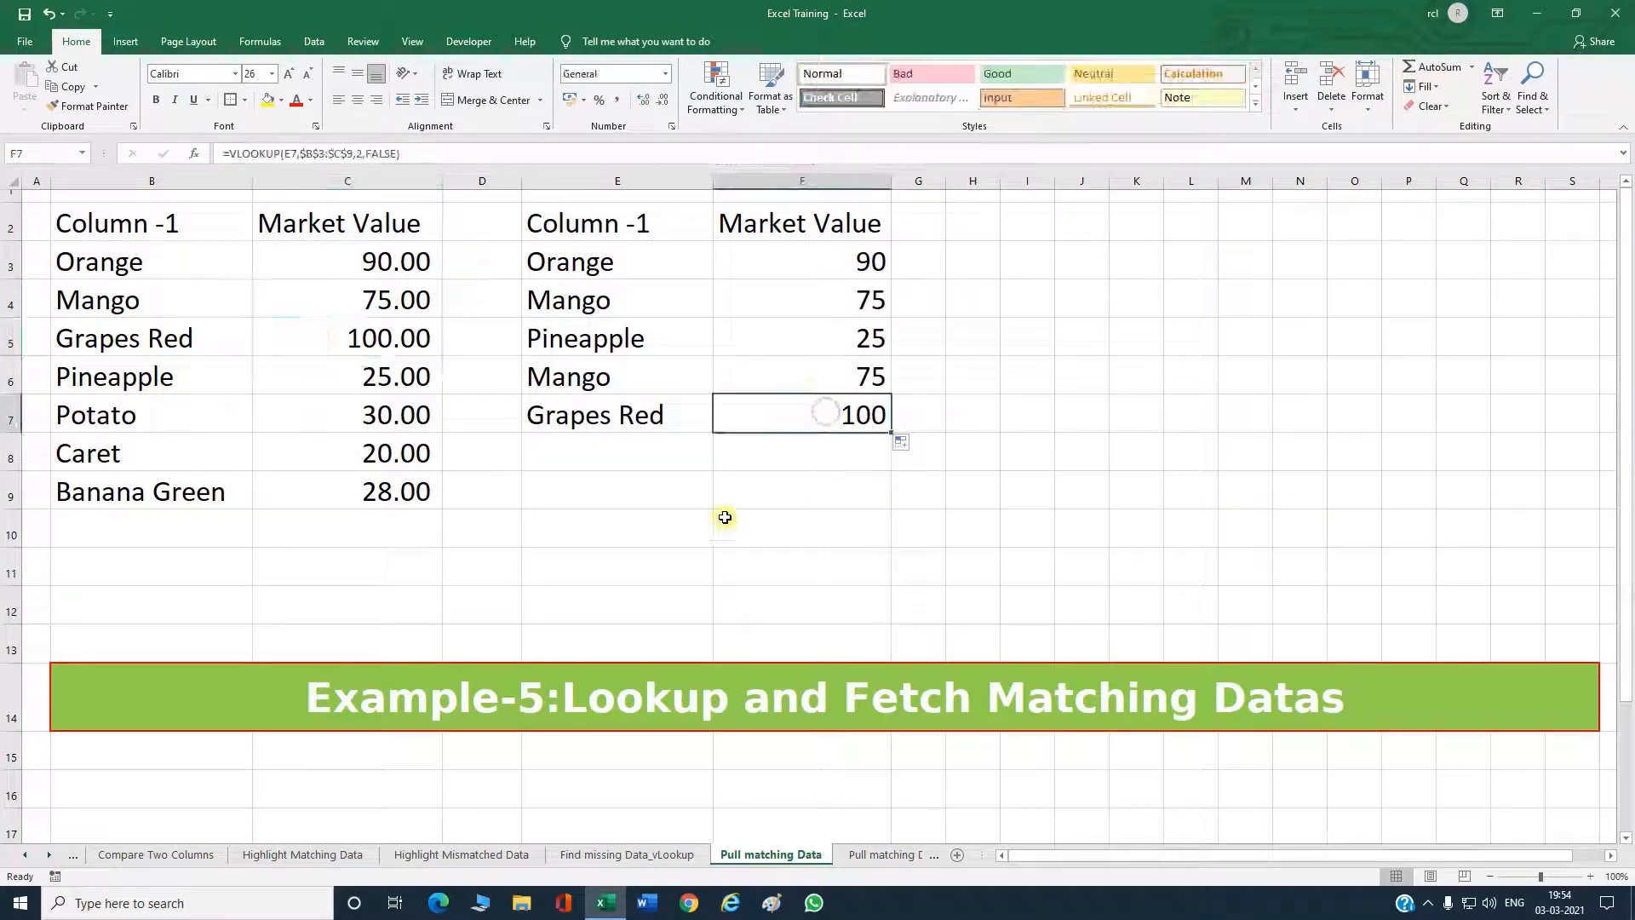
{"action": "left_click", "coordinate": [831, 266]}
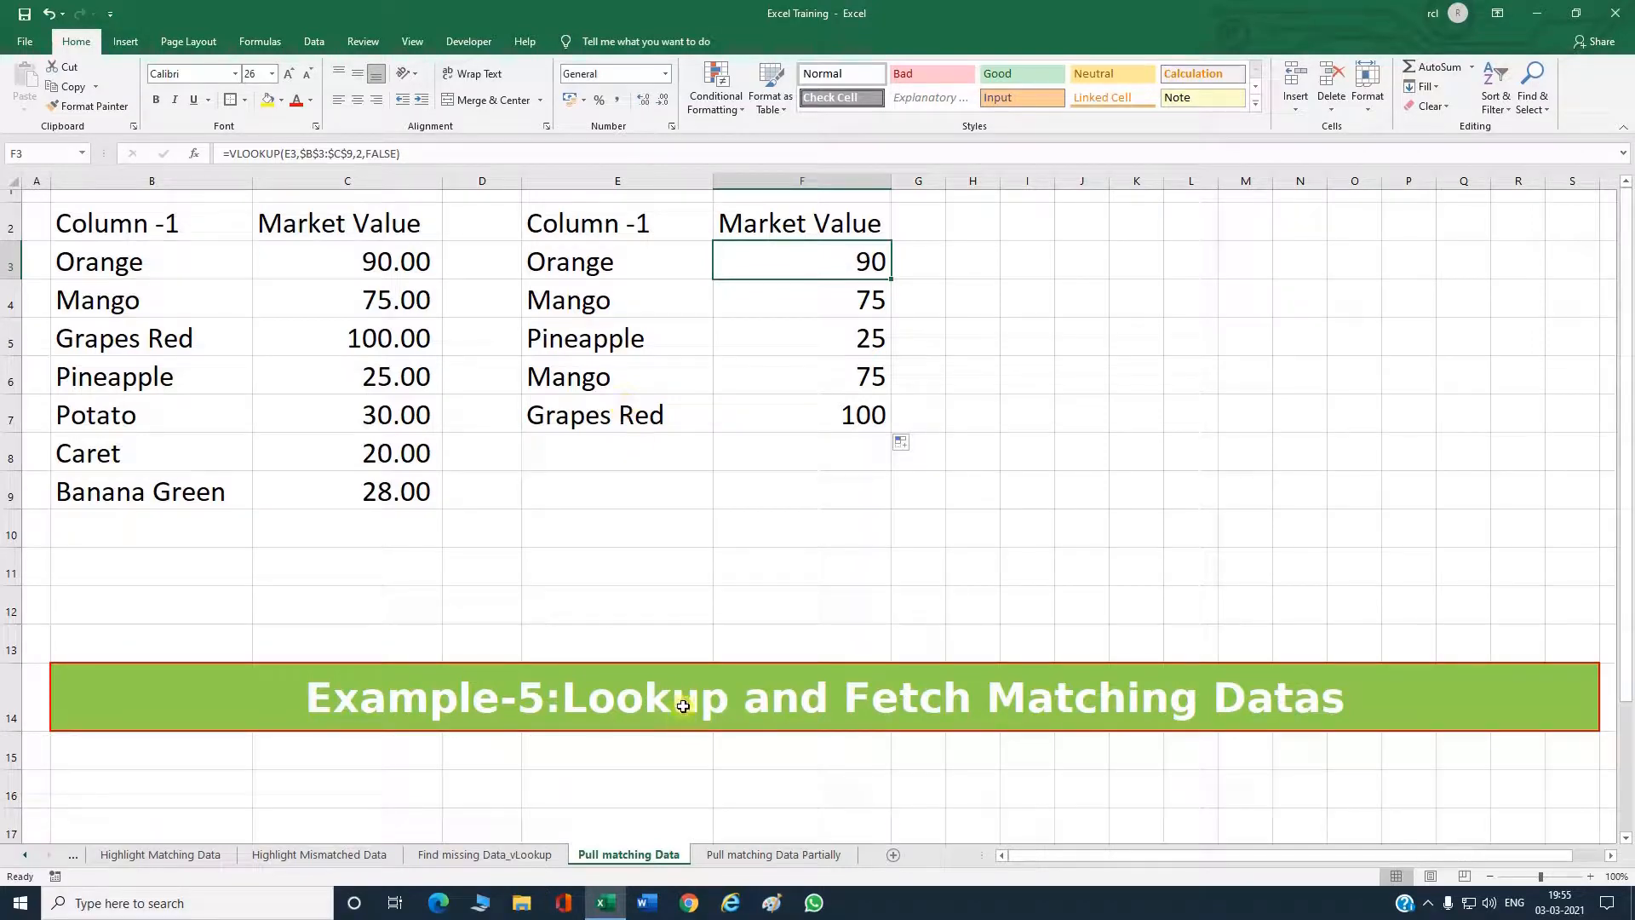
Open the "Pull matching Data Partially" sheet and compare the partial name in E4 with the full name in B5.
{"action": "left_click", "coordinate": [742, 854]}
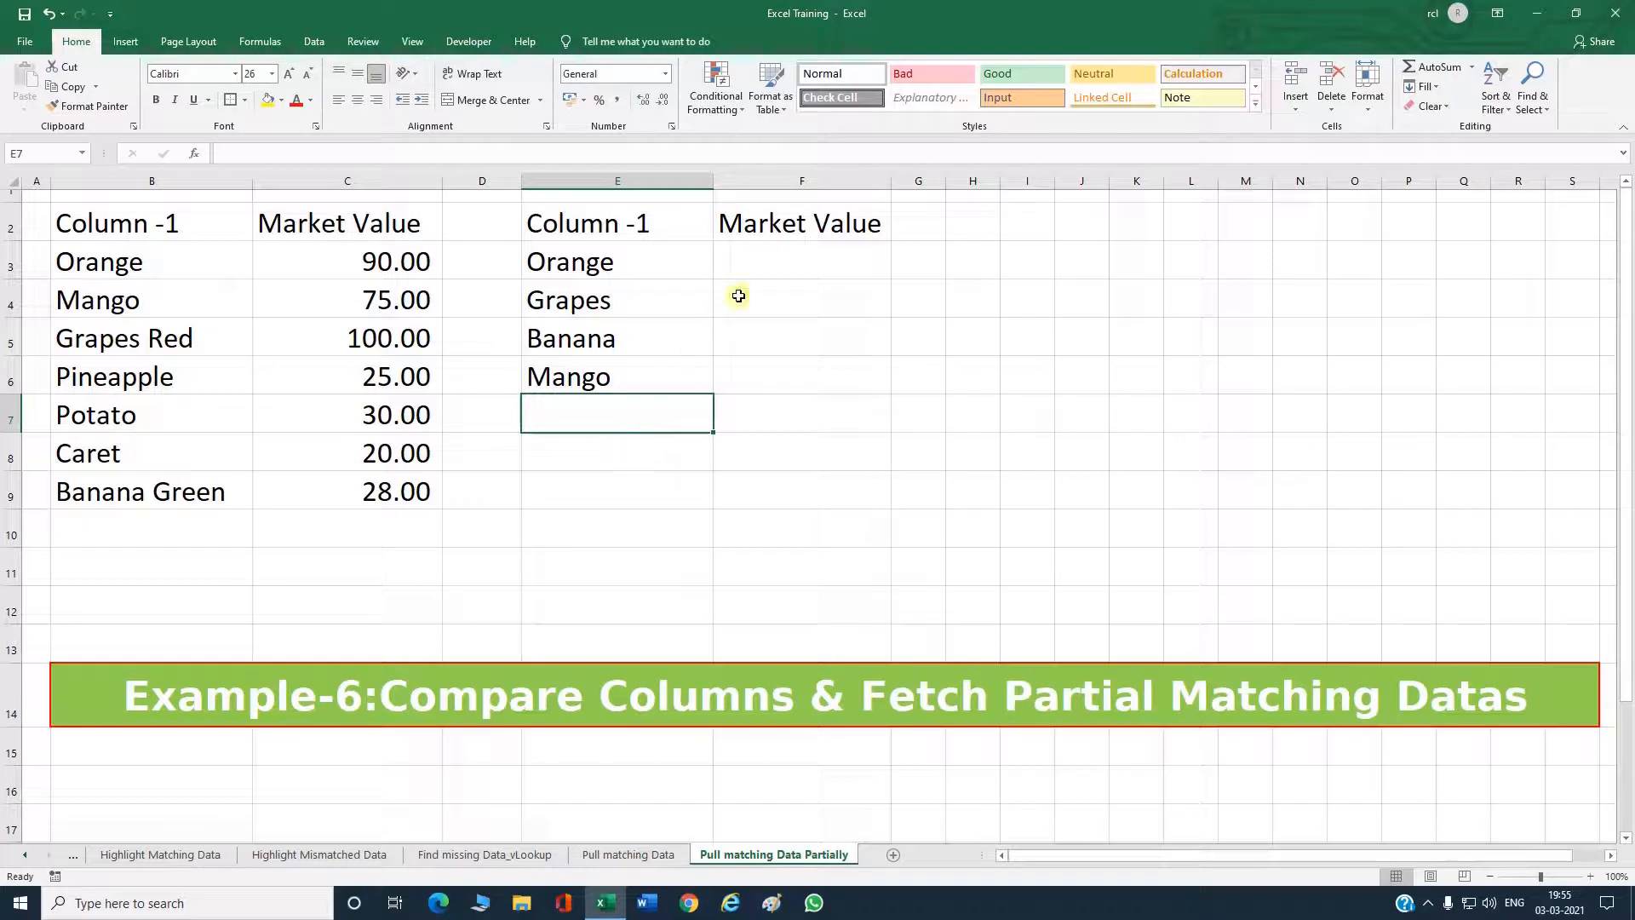
{"action": "left_click", "coordinate": [748, 260]}
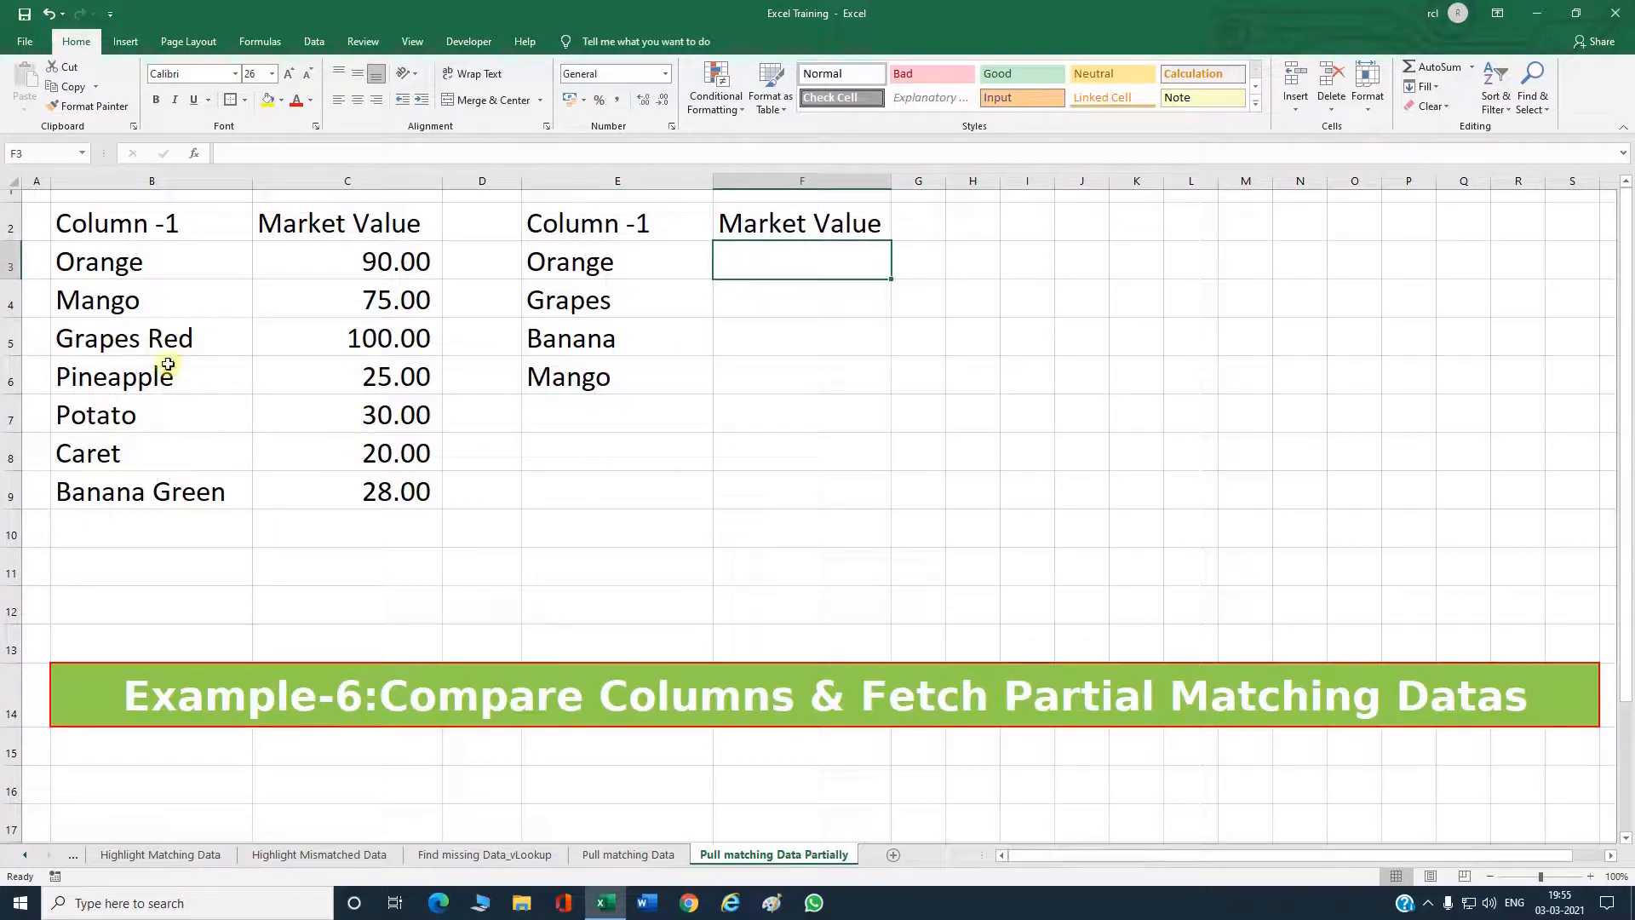
{"action": "left_click", "coordinate": [162, 347]}
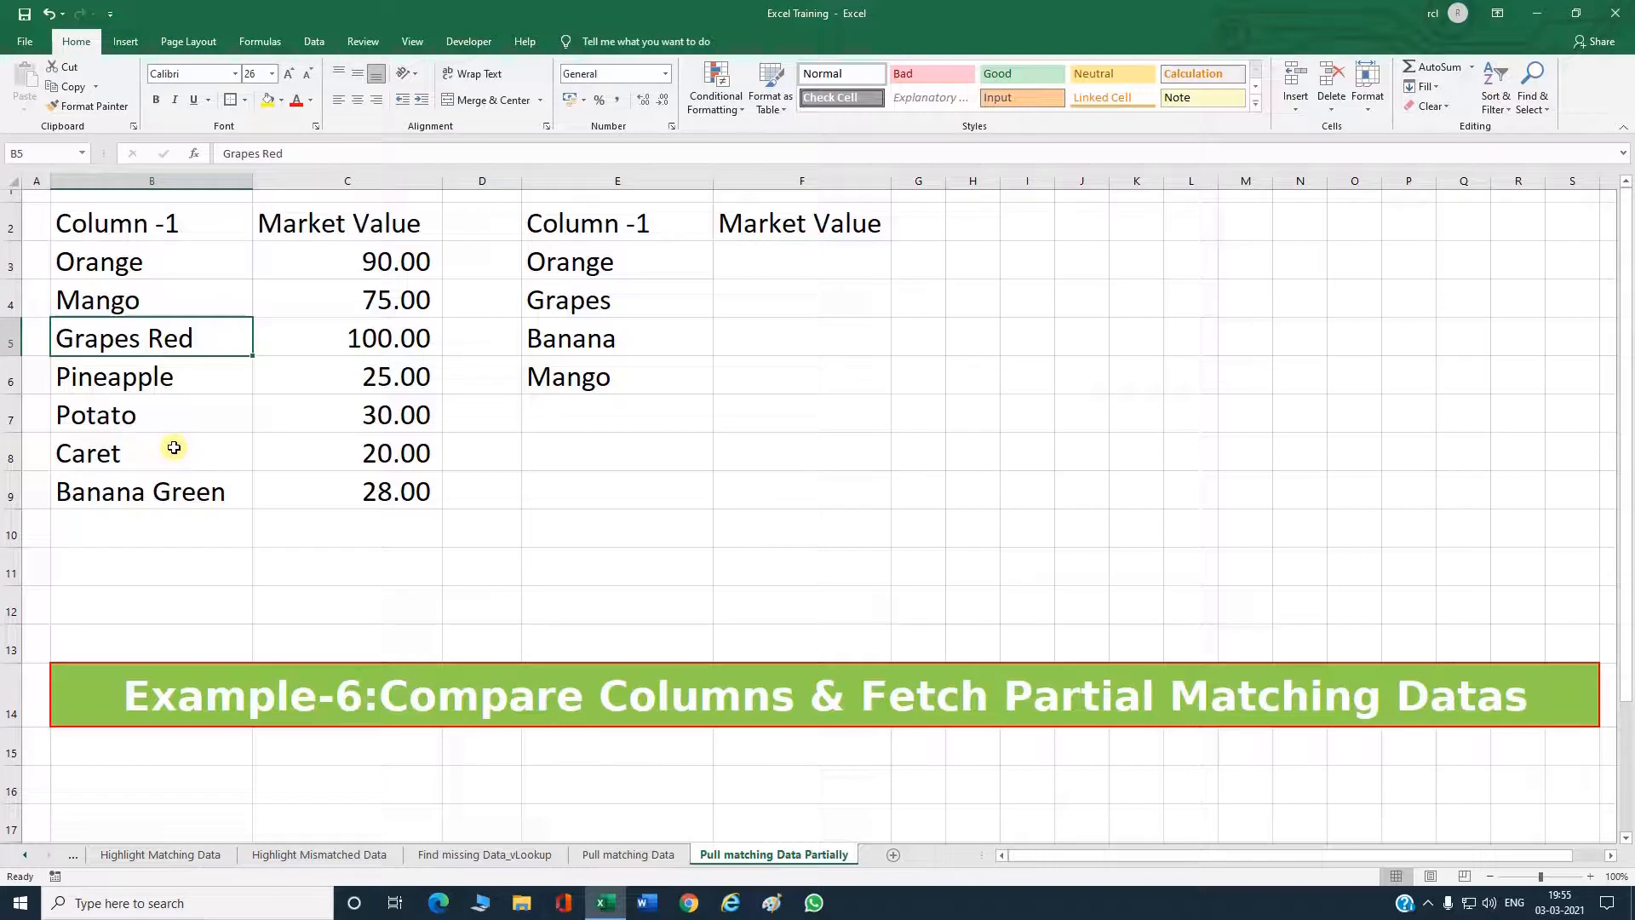
{"action": "left_click", "coordinate": [596, 300]}
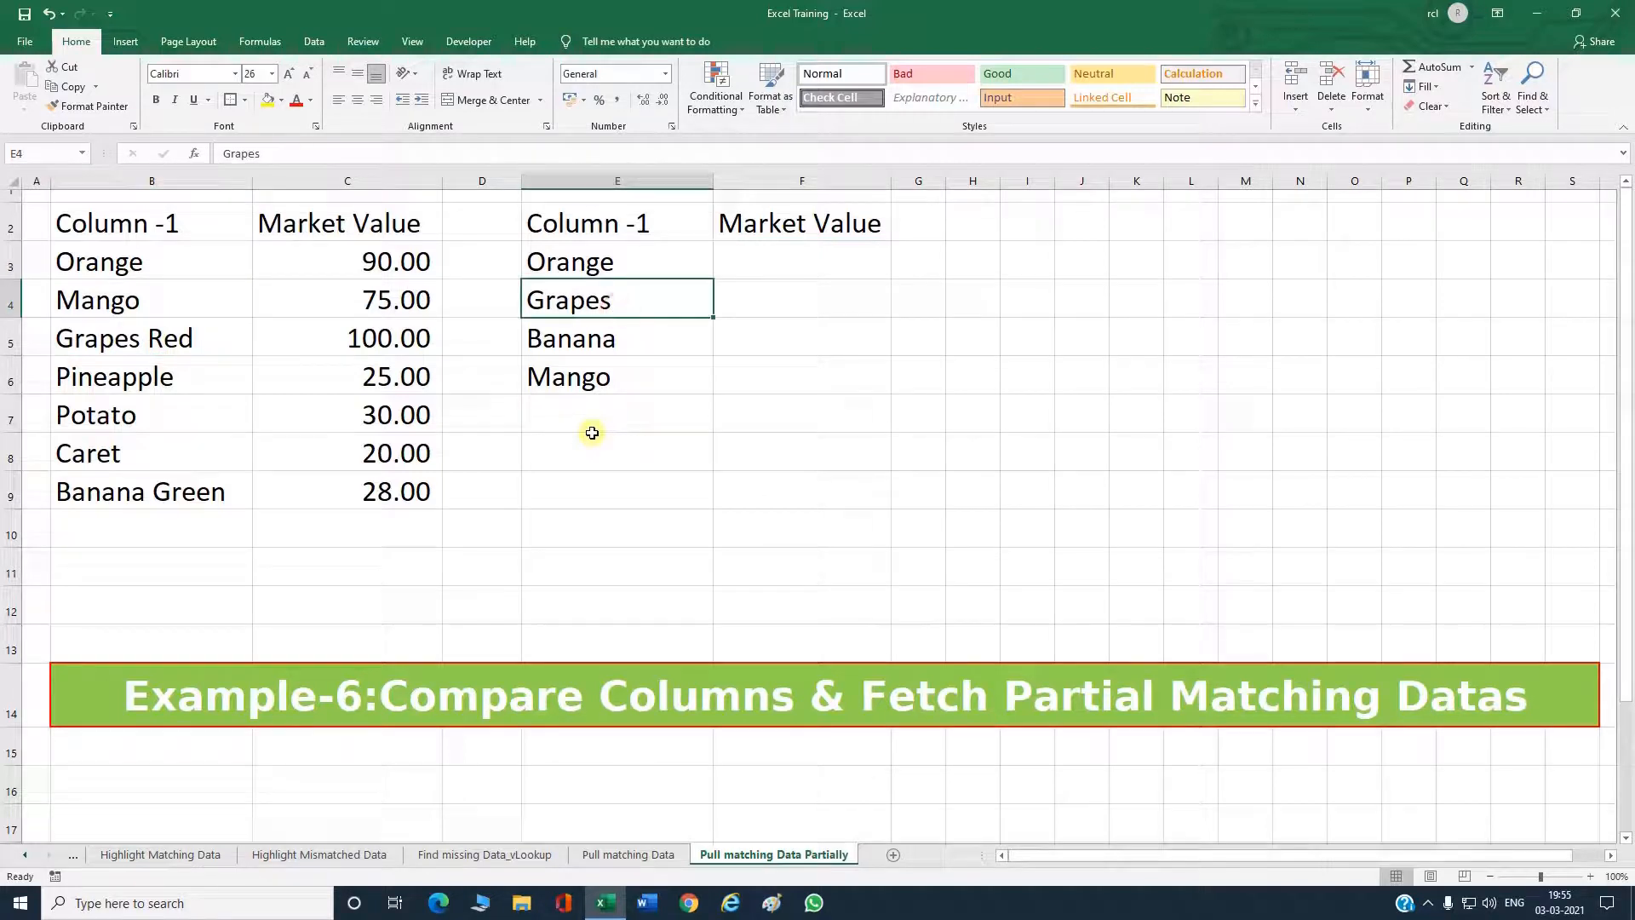
{"action": "left_click", "coordinate": [765, 300]}
{"action": "left_click", "coordinate": [167, 347]}
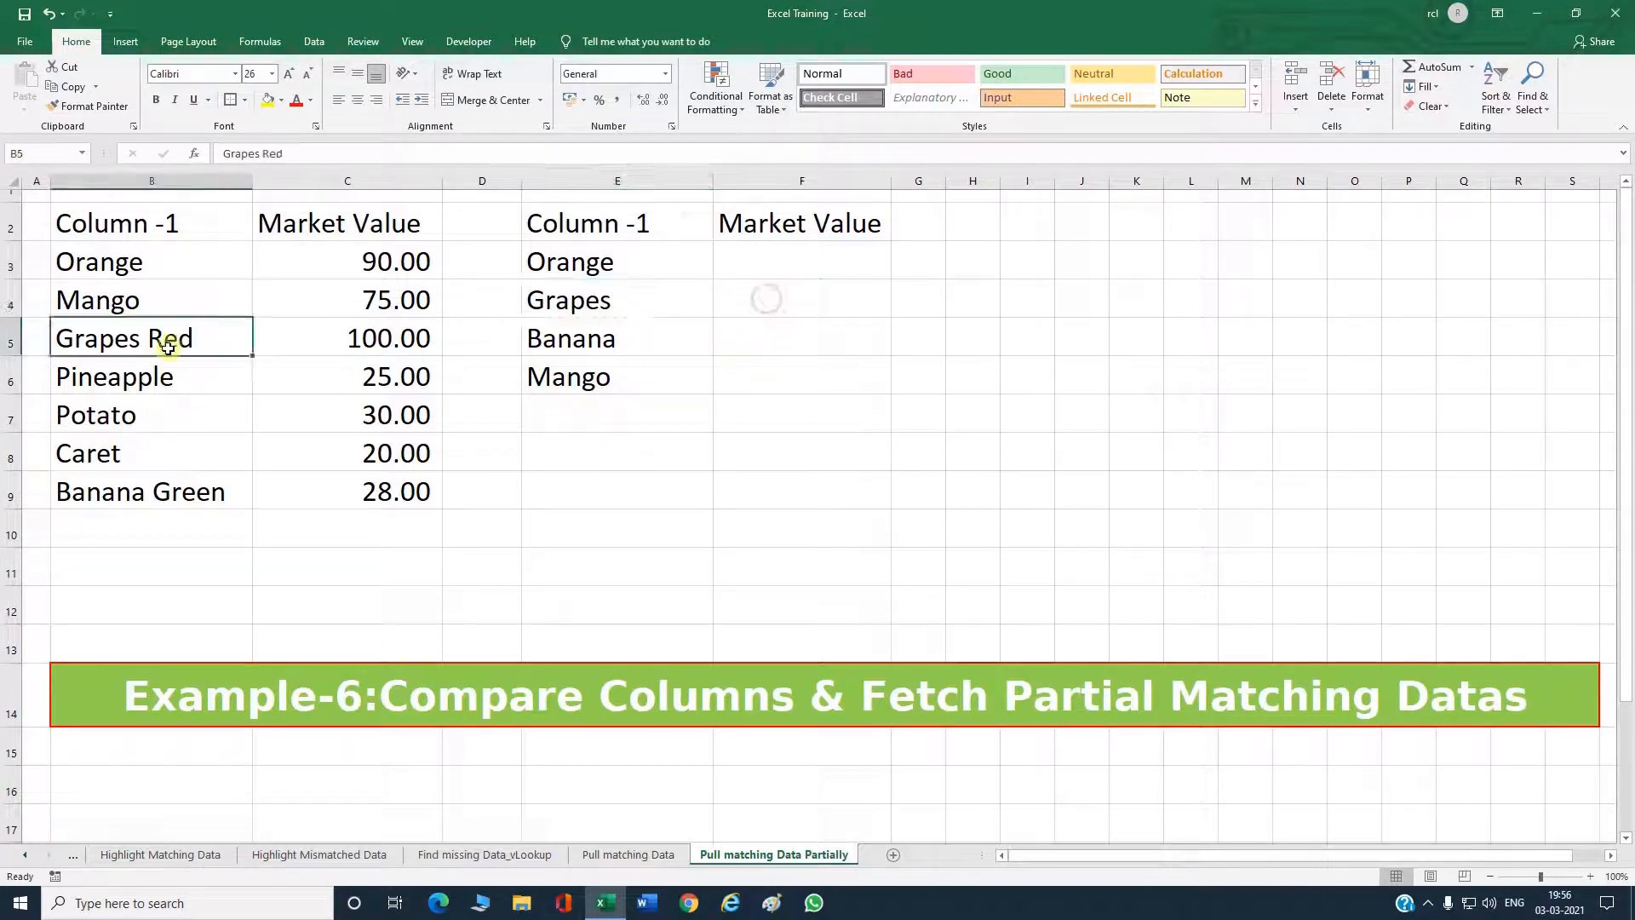
{"action": "left_click", "coordinate": [611, 307], "text": "ctrl"}
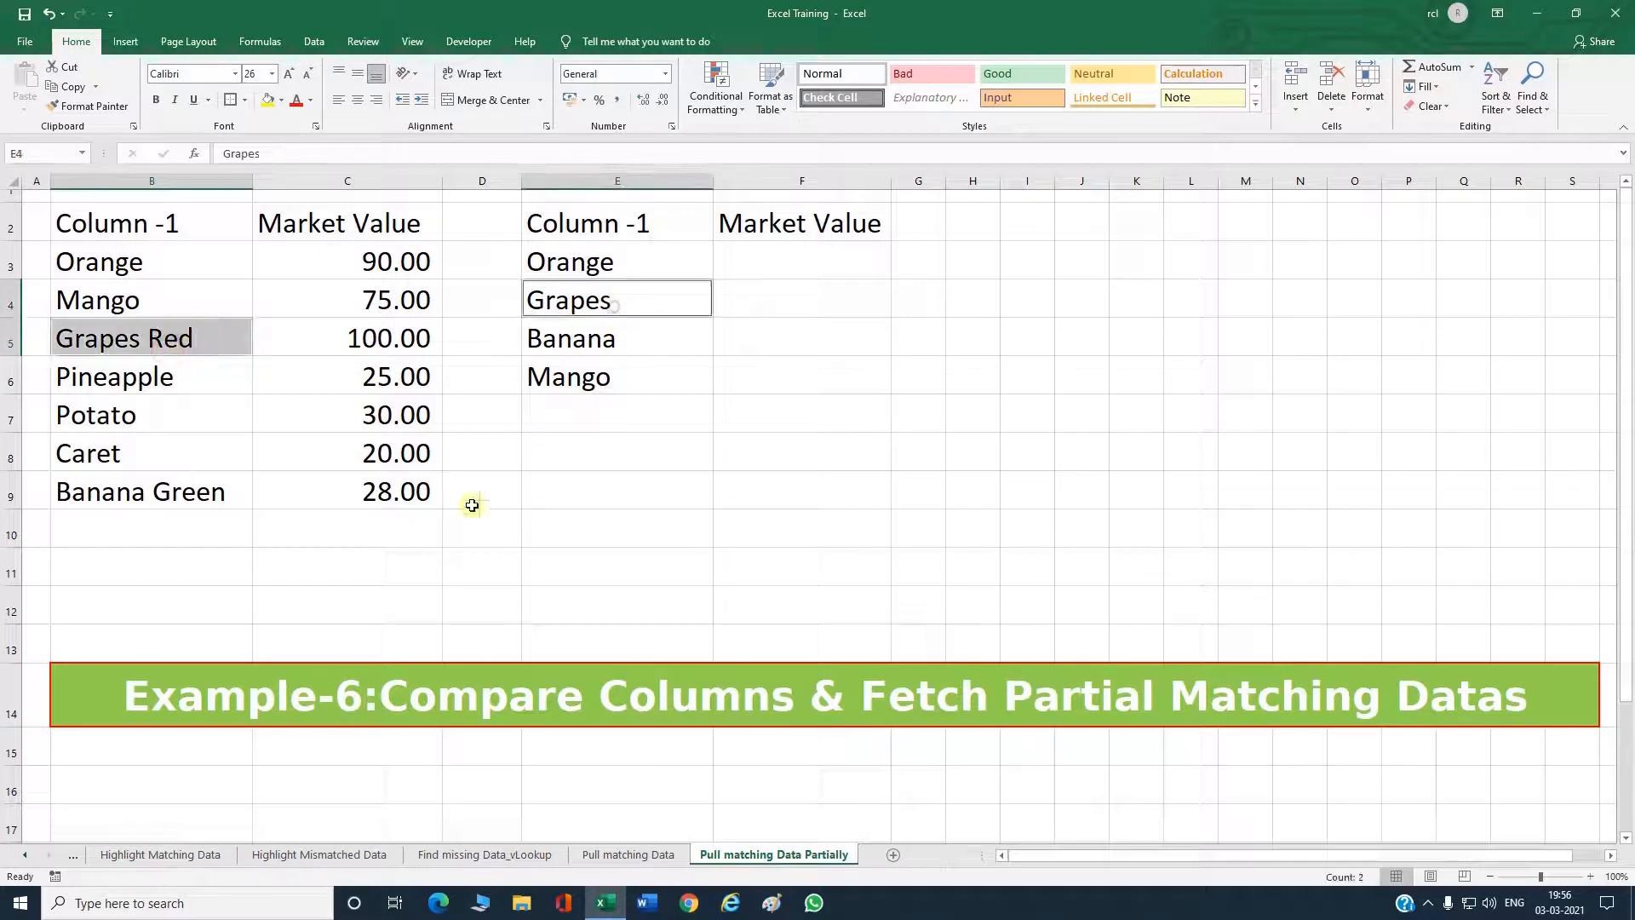
{"action": "left_click", "coordinate": [793, 297]}
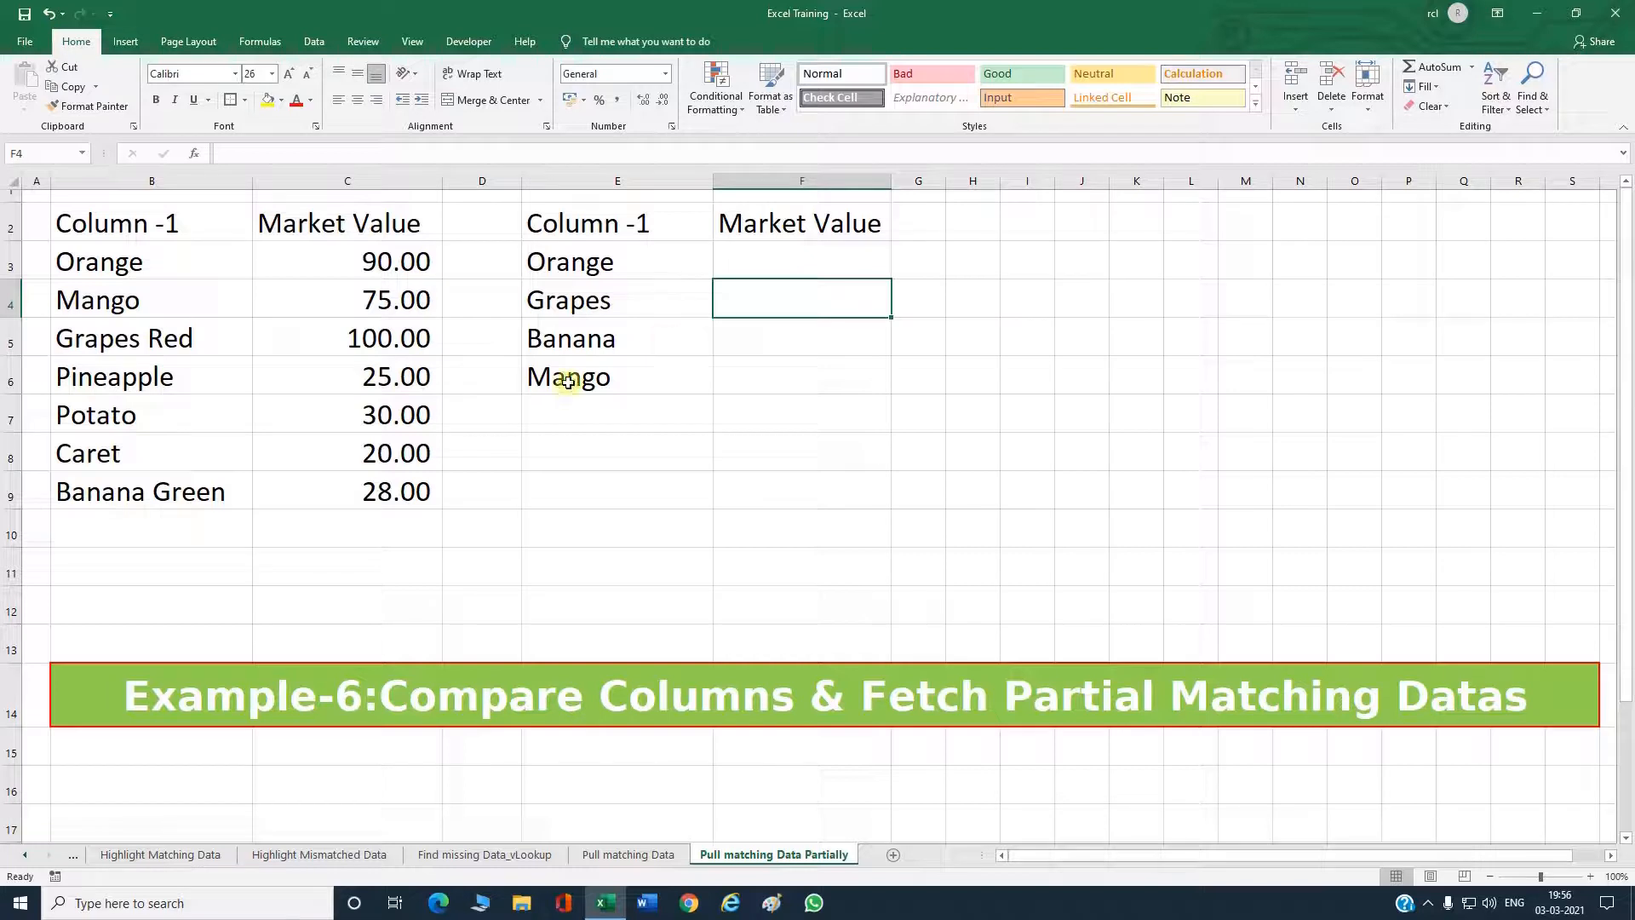
{"action": "left_click", "coordinate": [207, 337]}
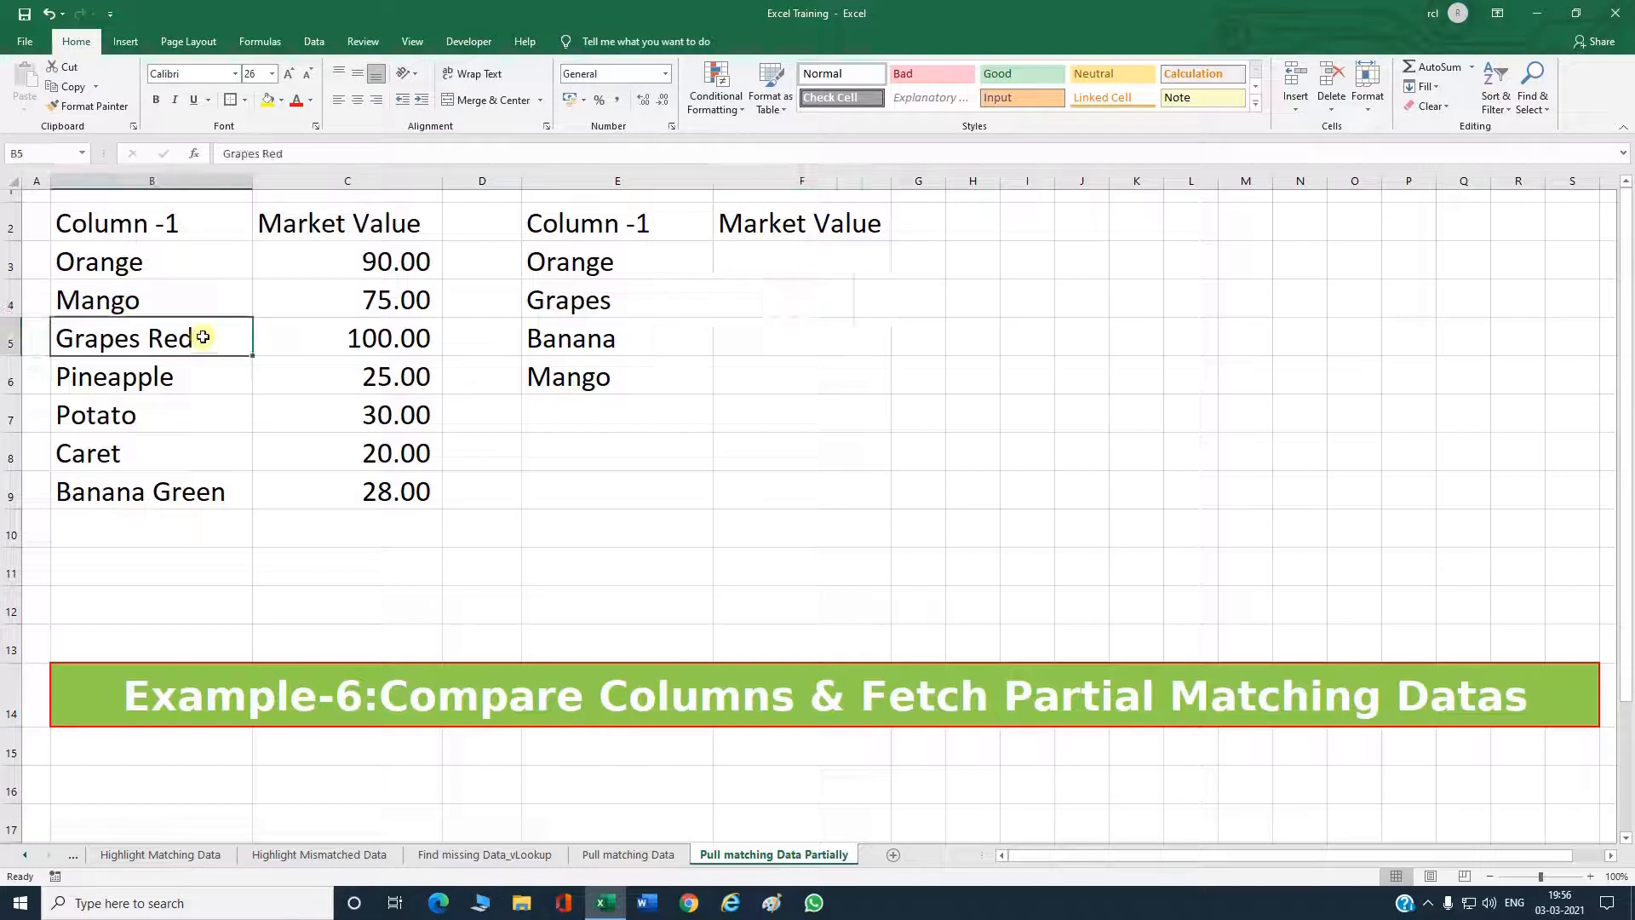
{"action": "left_click", "coordinate": [621, 300], "text": "ctrl"}
Begin a wildcard VLOOKUP in F3 with E3&"*" as the lookup value and $B$3:$C$9 as the table.
{"action": "left_click", "coordinate": [796, 264]}
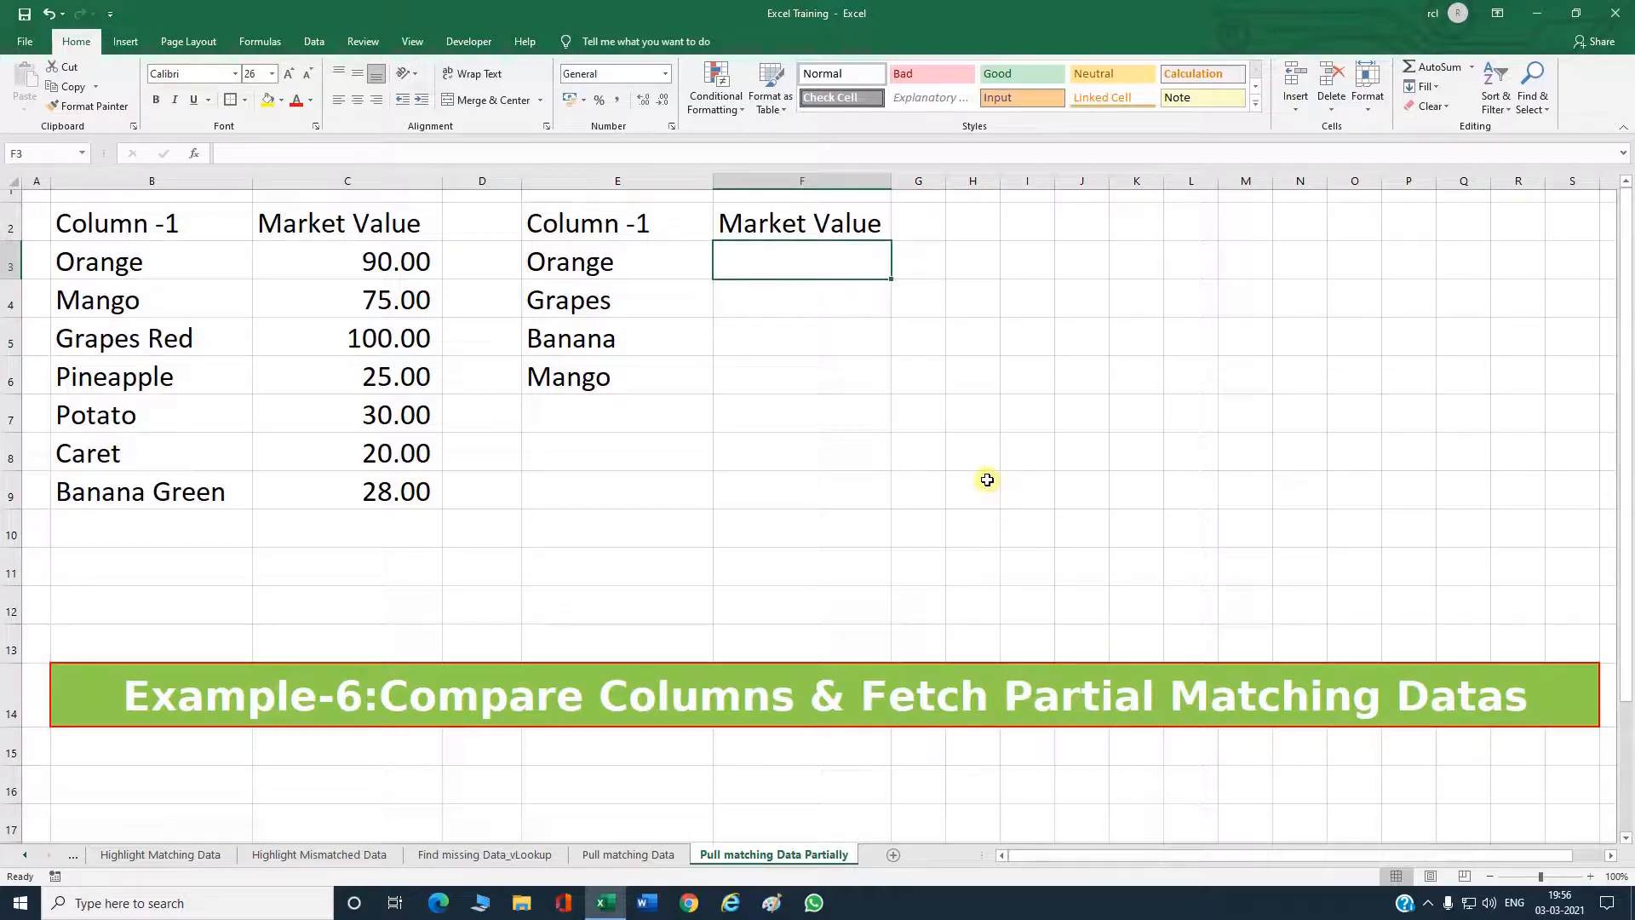
{"action": "type", "text": "=v"}
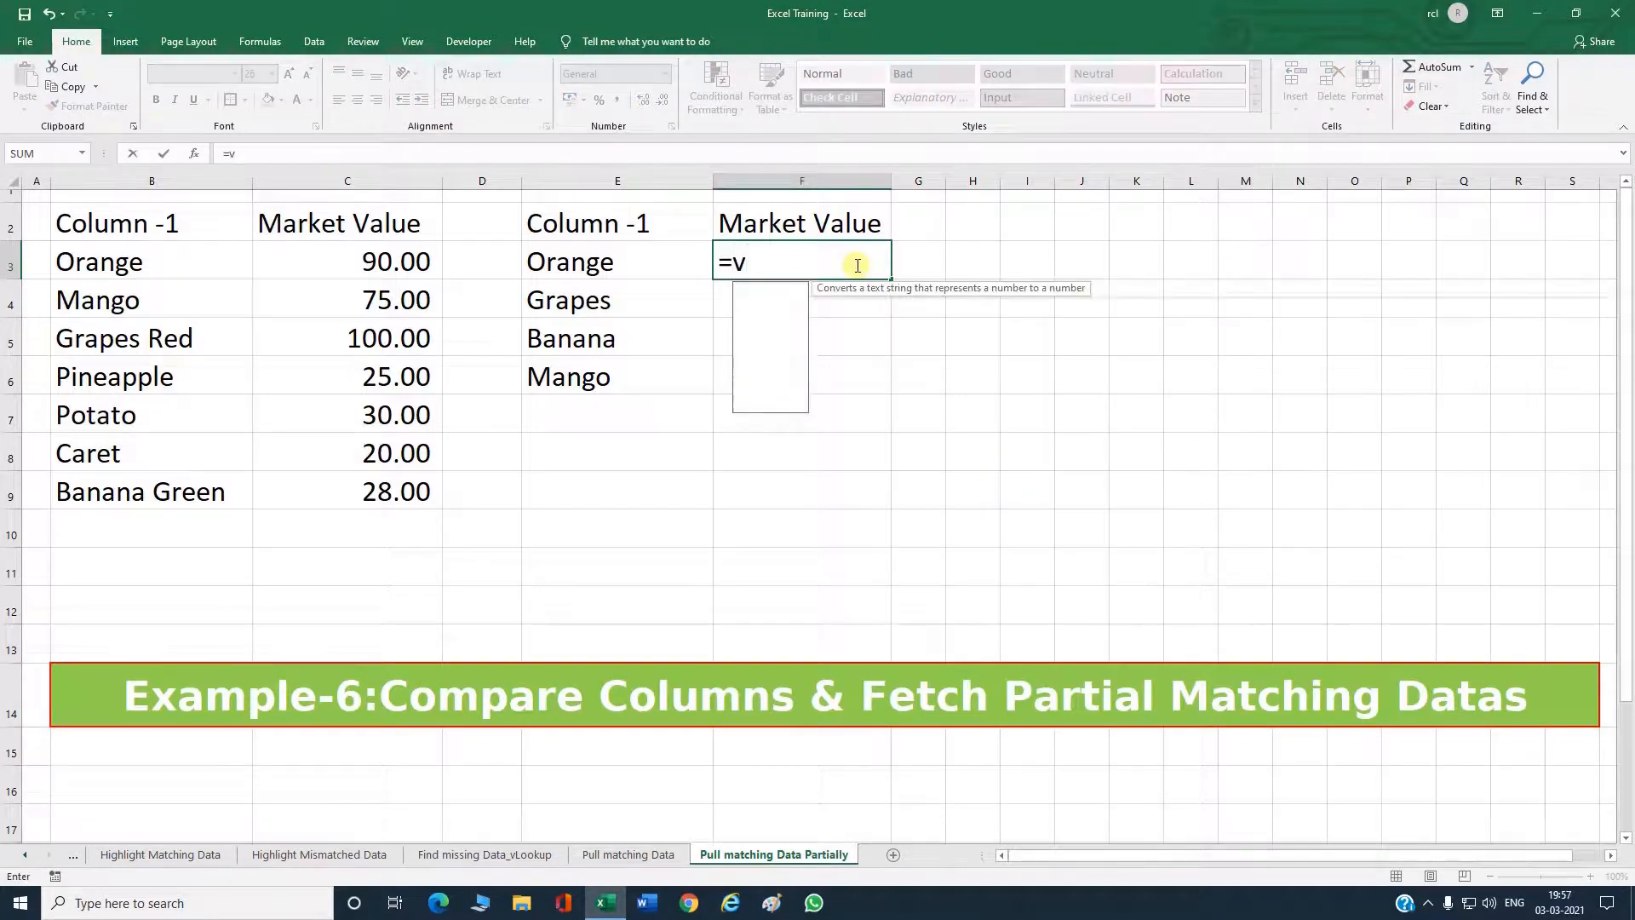
{"action": "type", "text": "lookup("}
{"action": "left_click", "coordinate": [555, 264]}
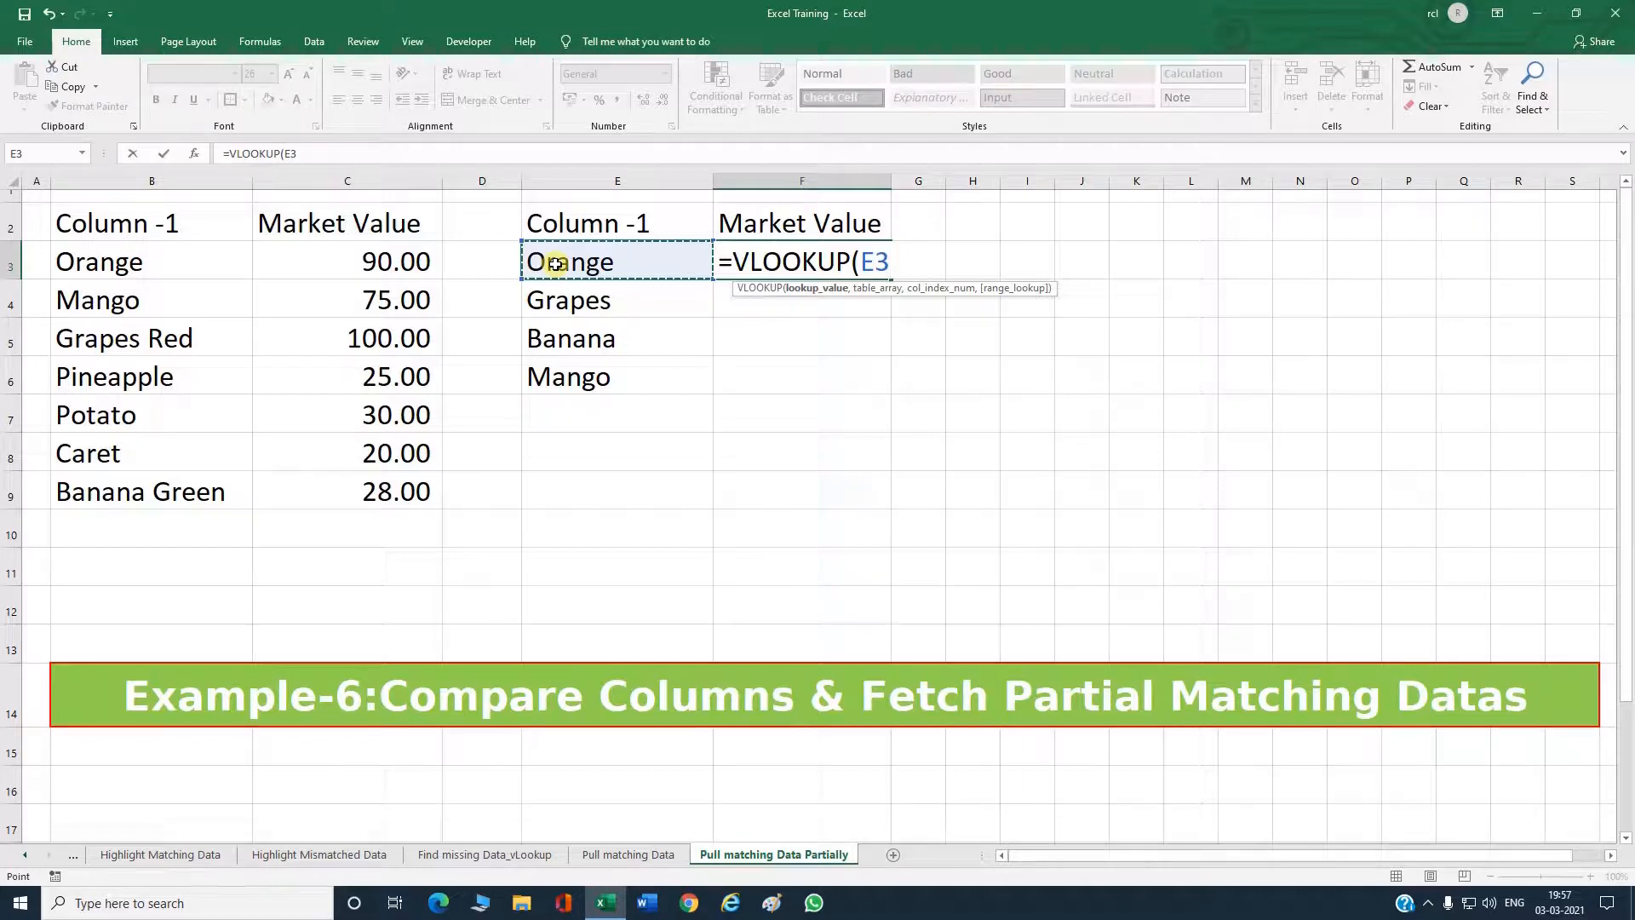
{"action": "type", "text": "&\""}
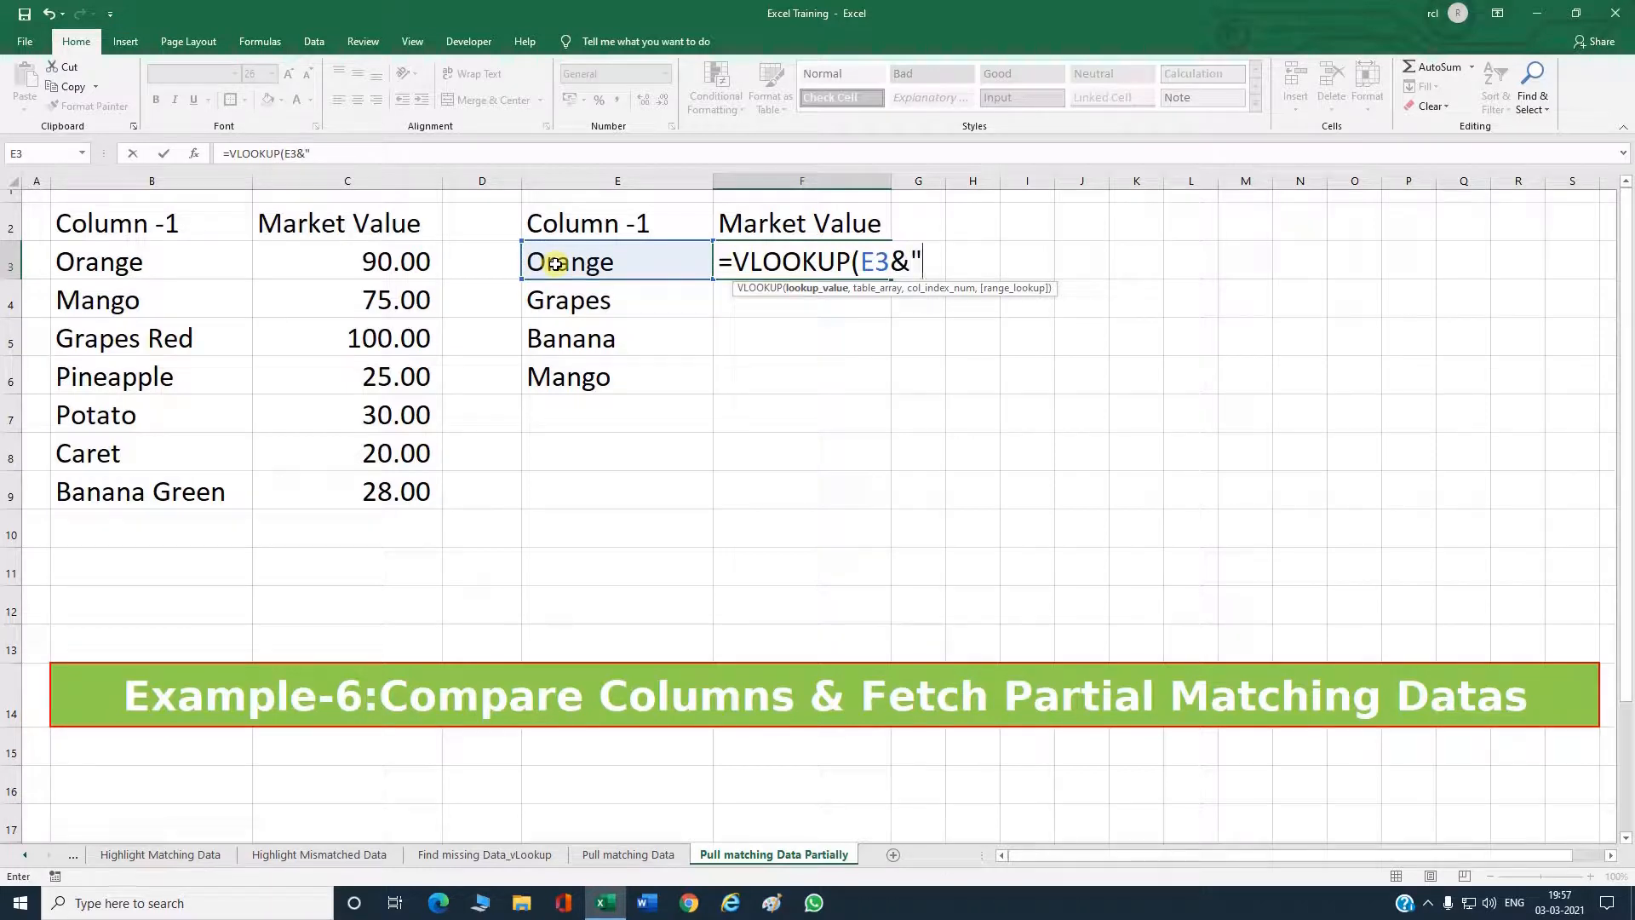
{"action": "type", "text": "*\","}
{"action": "left_click_drag", "start_coordinate": [183, 260], "coordinate": [365, 491]}
{"action": "key", "text": "F4"}
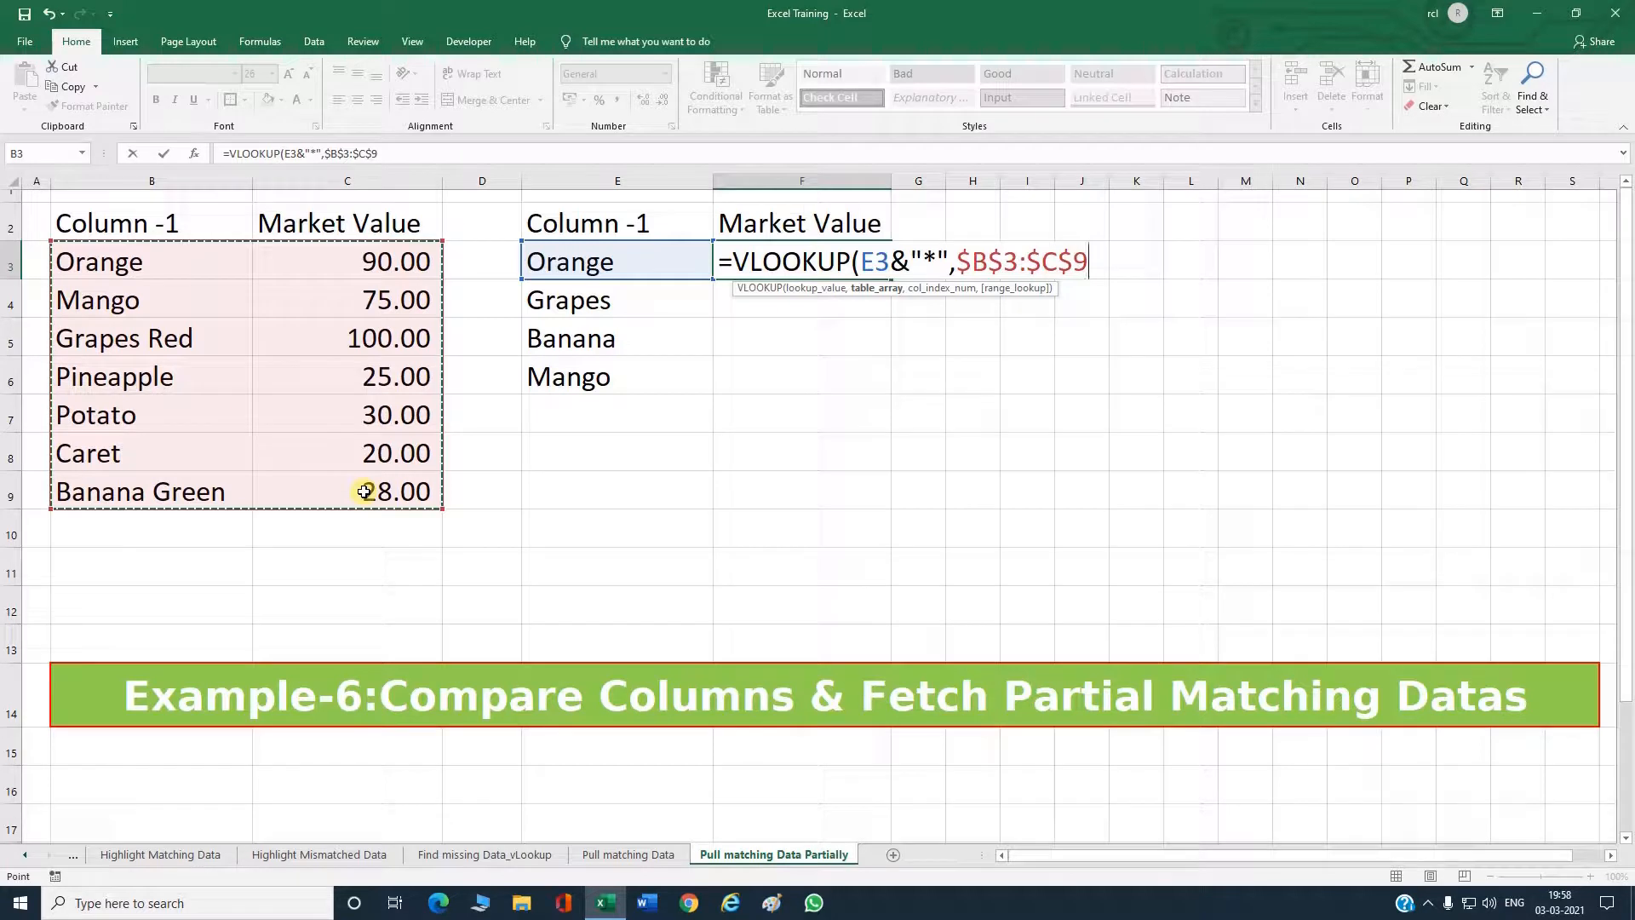
Complete the wildcard VLOOKUP in F3 with column index 2 and FALSE for the range lookup.
{"action": "type", "text": ","}
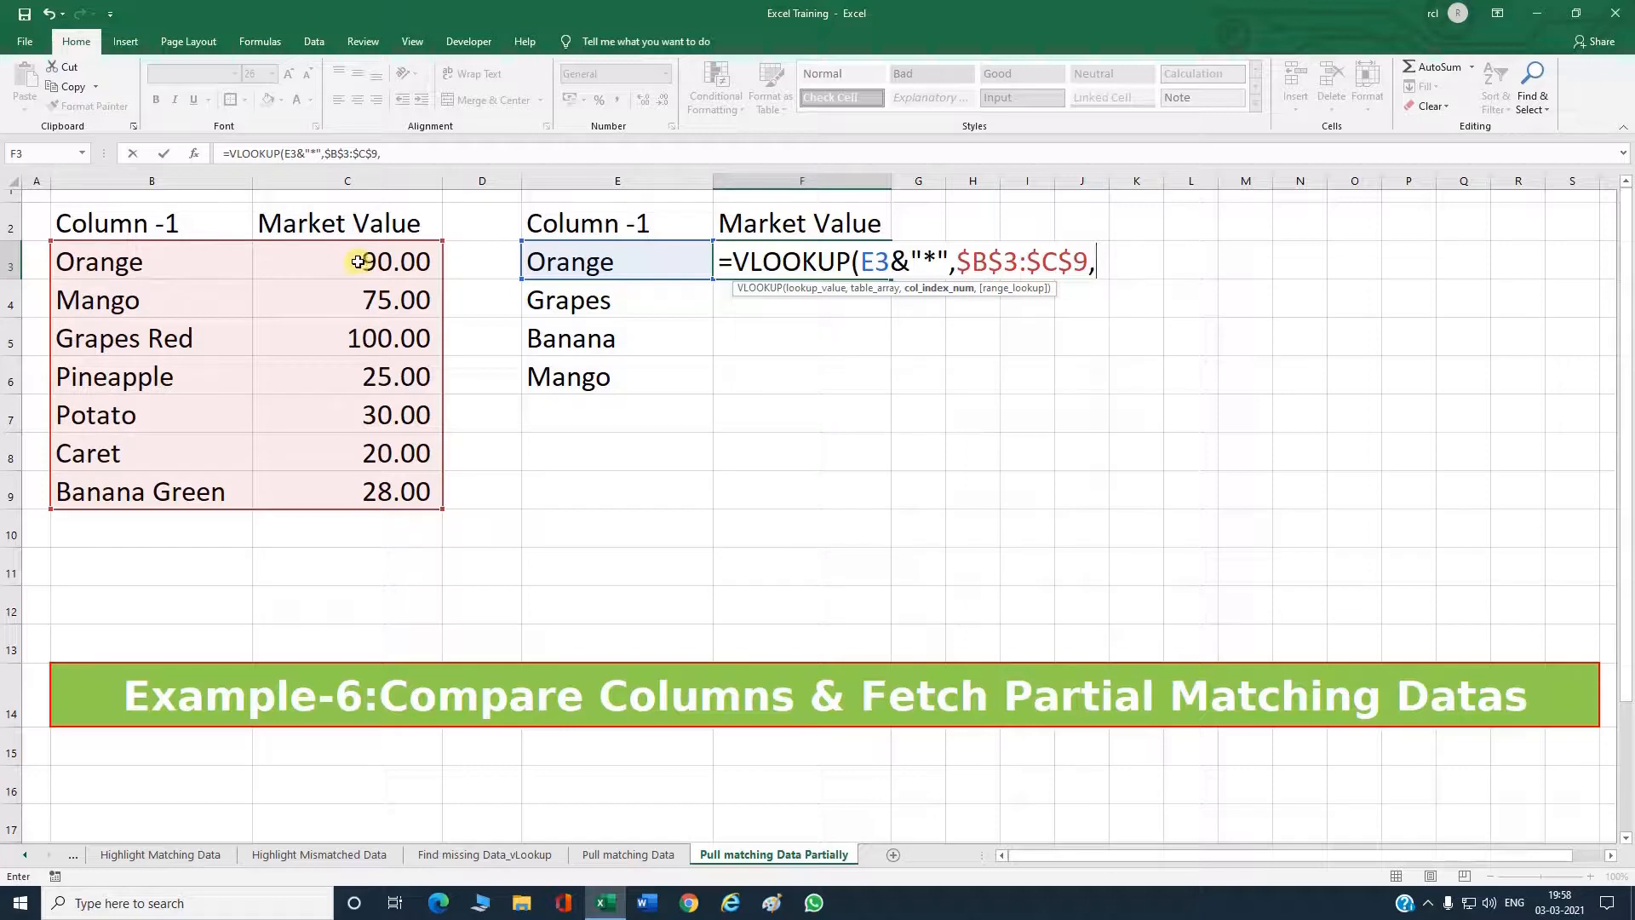
{"action": "type", "text": "2,FALSE"}
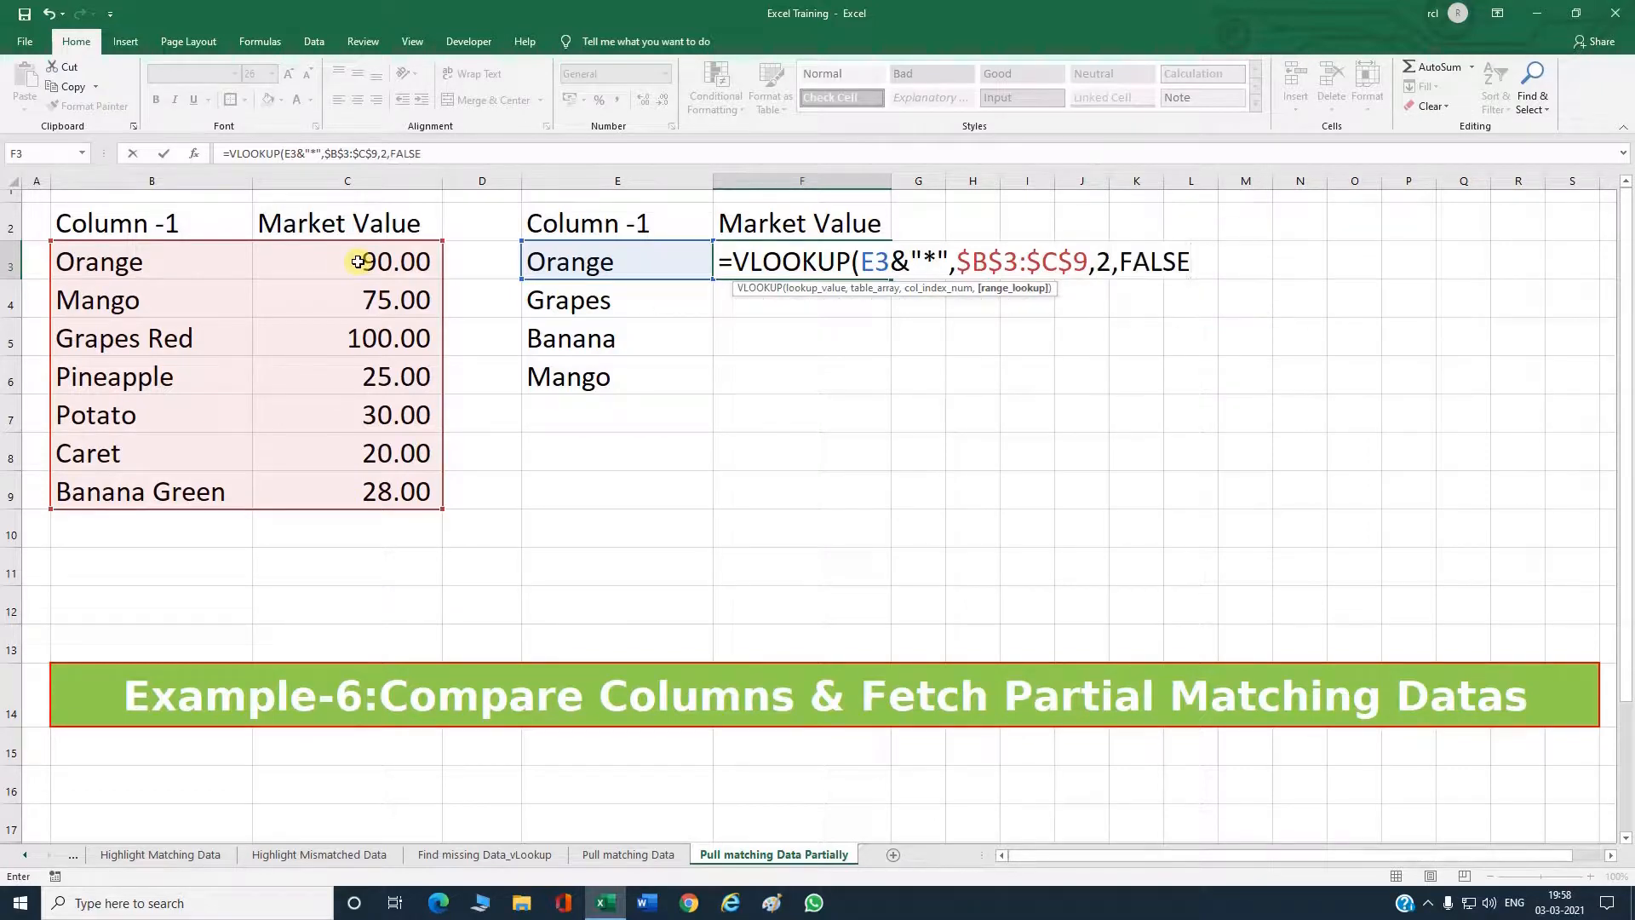
{"action": "type", "text": ")"}
{"action": "key", "text": "Return"}
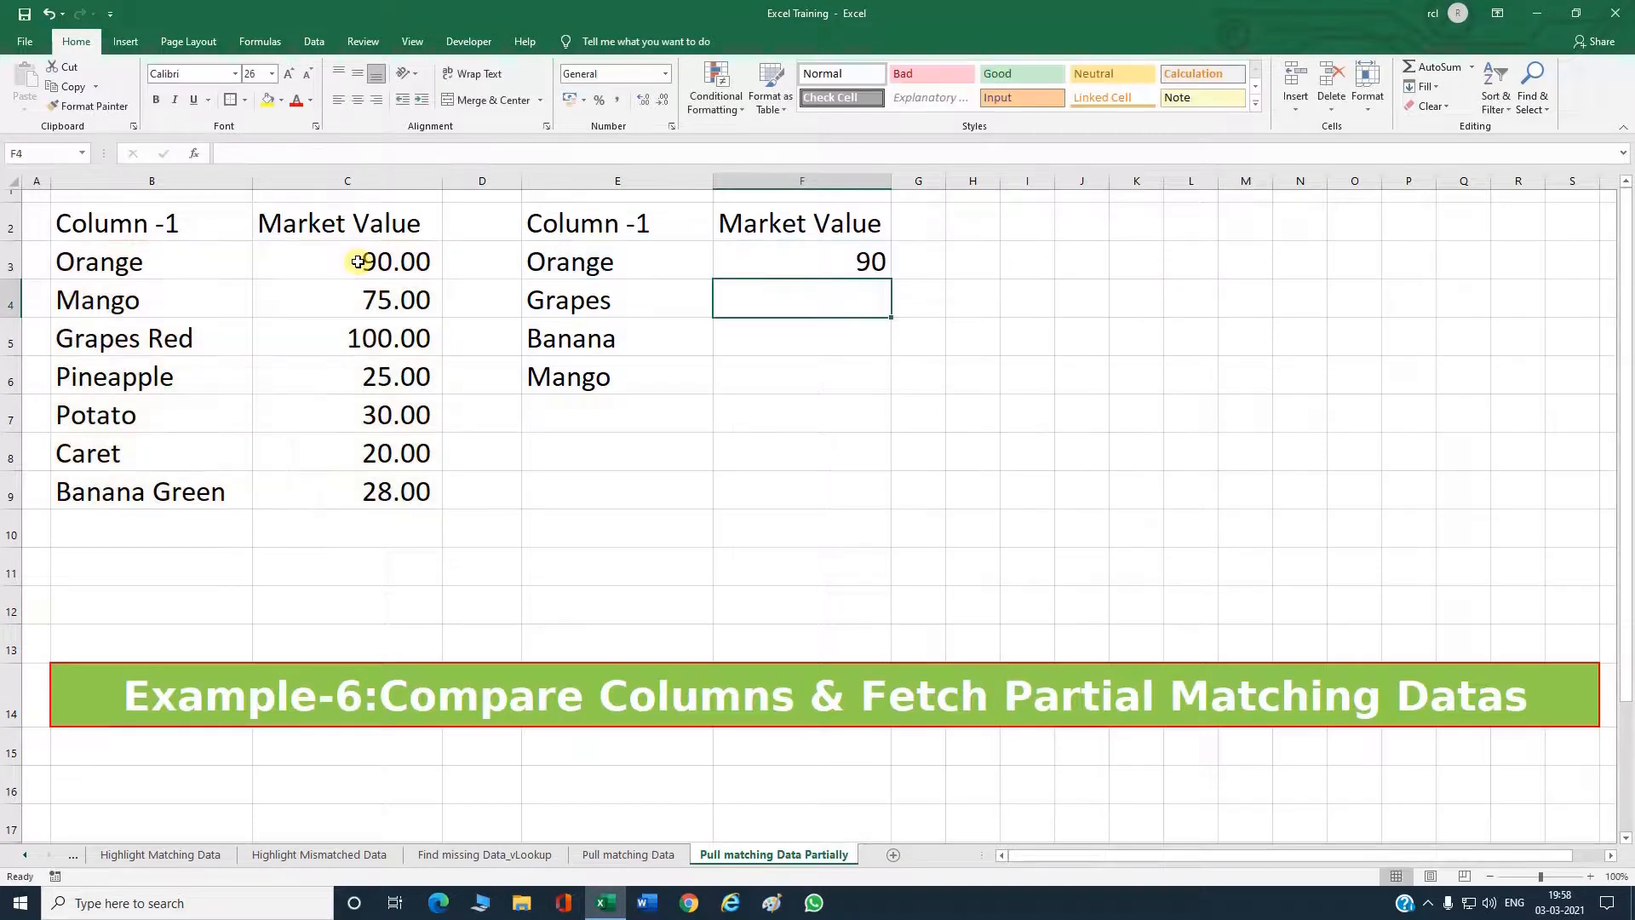
Fill the wildcard VLOOKUP from F3 down through F6 and check the Grapes result against its source row in B5:C5.
{"action": "left_click", "coordinate": [725, 265]}
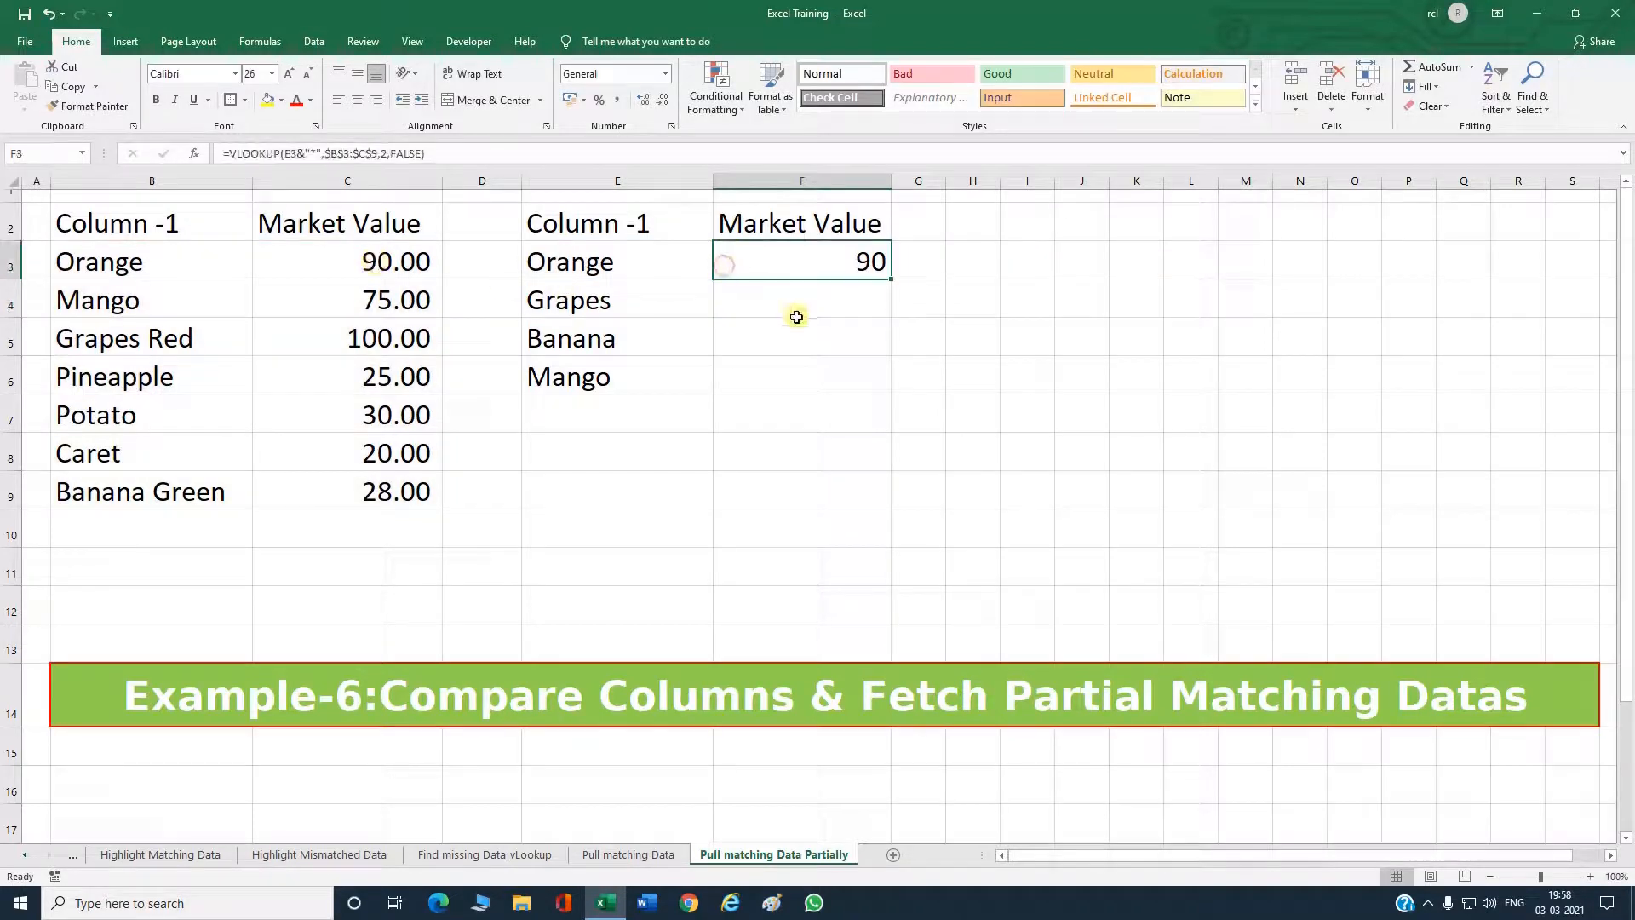
{"action": "left_click_drag", "start_coordinate": [890, 279], "coordinate": [876, 390]}
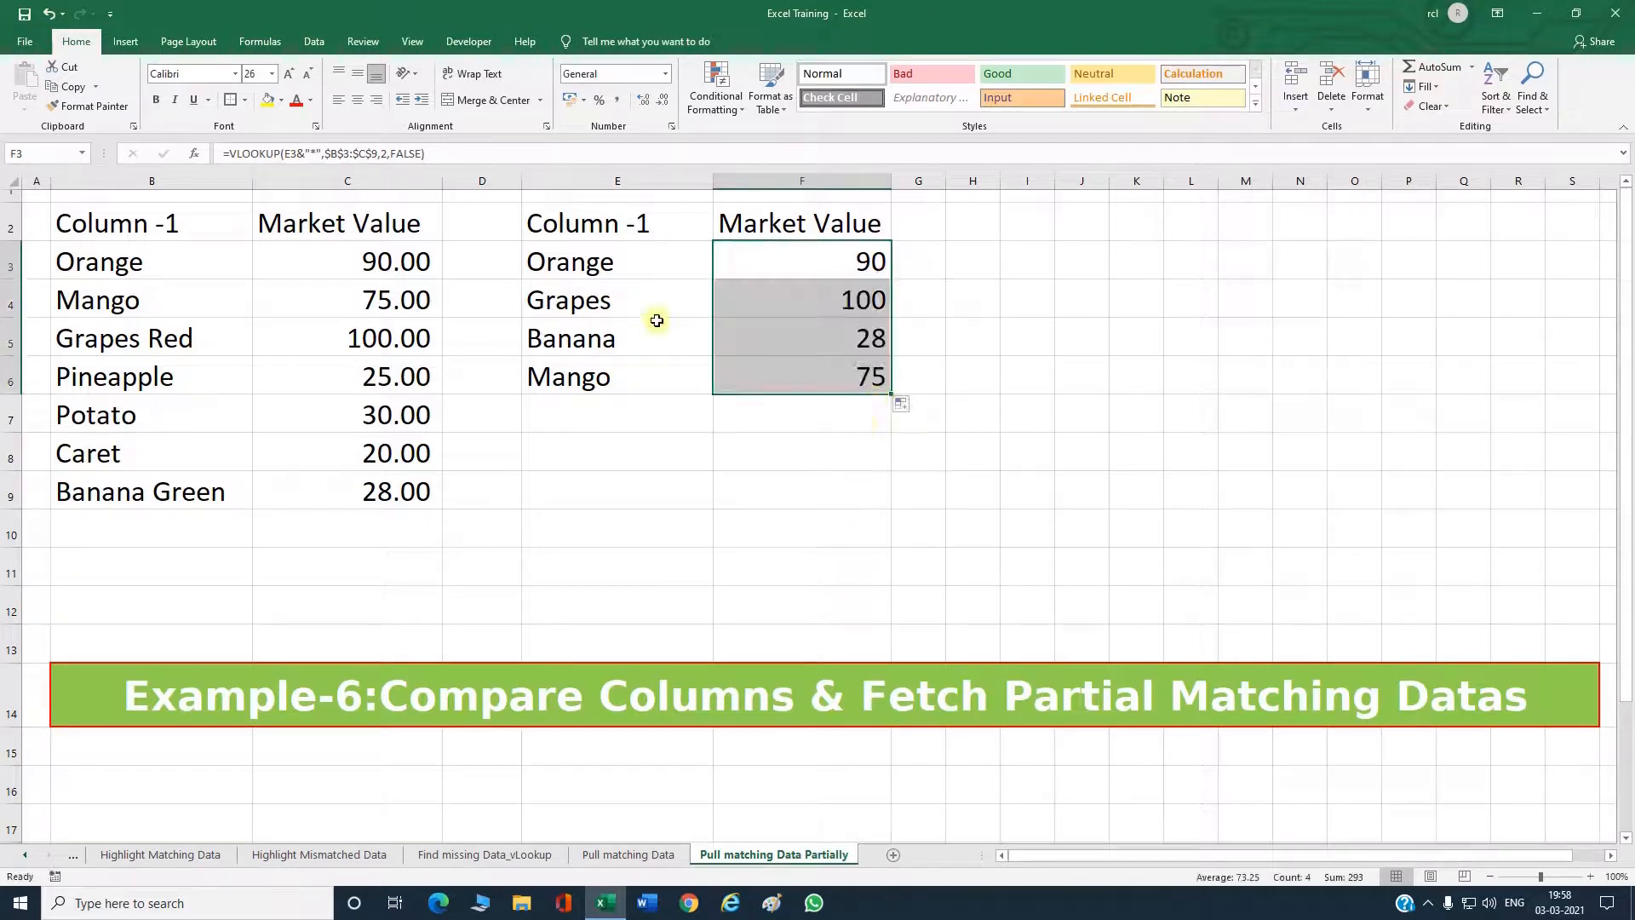
{"action": "left_click", "coordinate": [790, 300]}
{"action": "left_click", "coordinate": [222, 343]}
{"action": "left_click", "coordinate": [367, 340]}
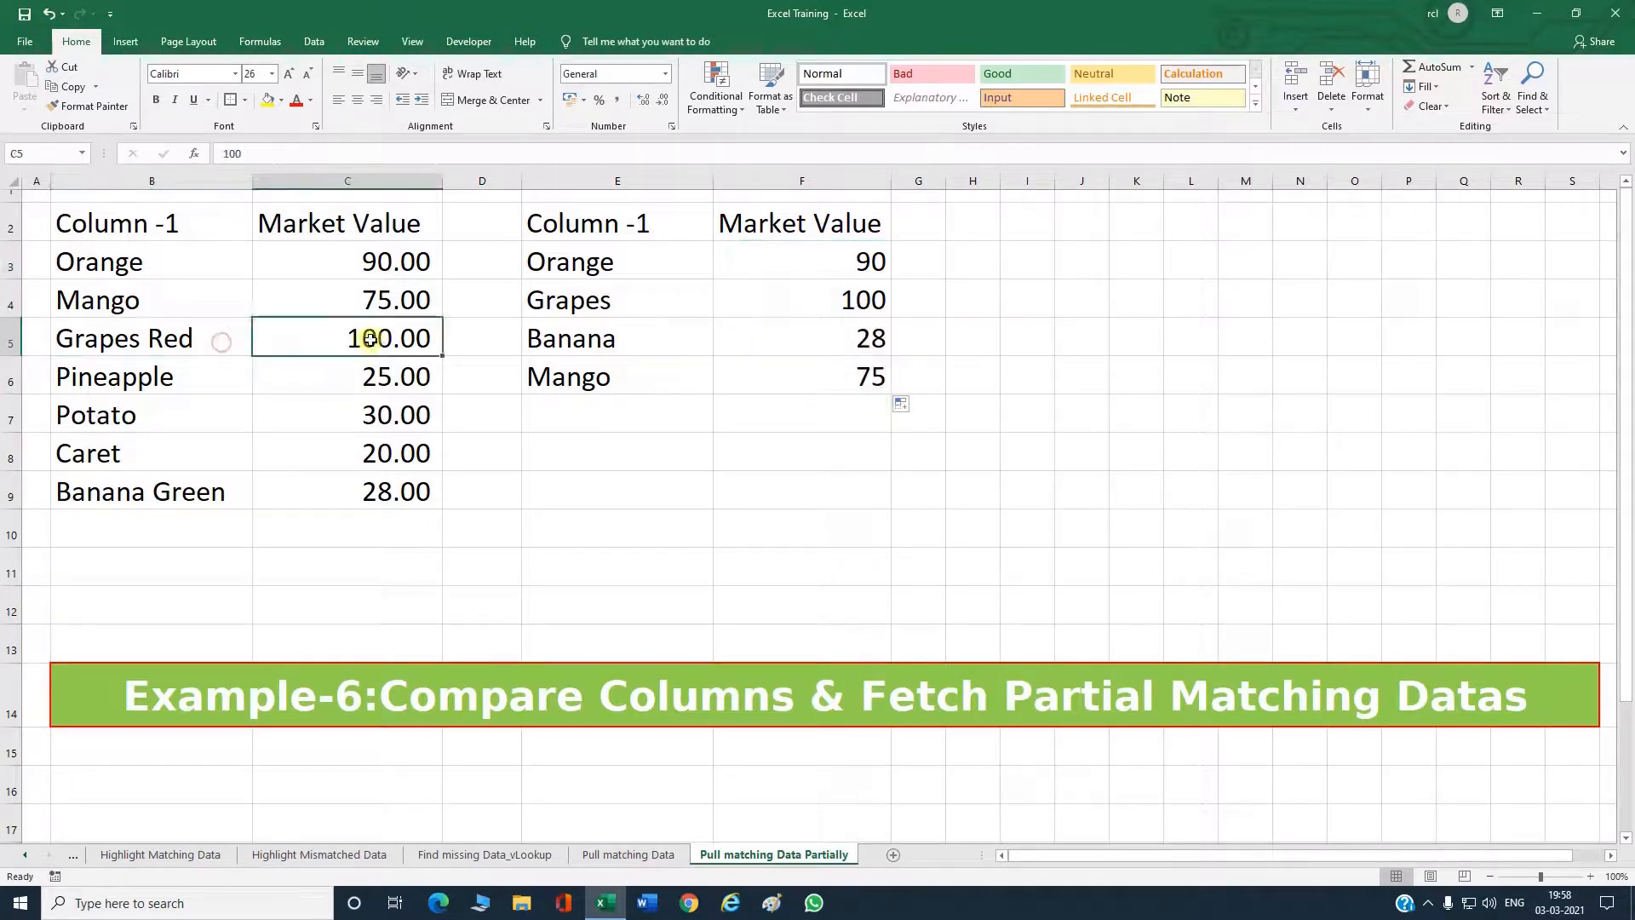
Set the font color to red for Grapes Red in B5 and for Grapes in E4.
{"action": "left_click", "coordinate": [180, 337]}
{"action": "left_click", "coordinate": [300, 101]}
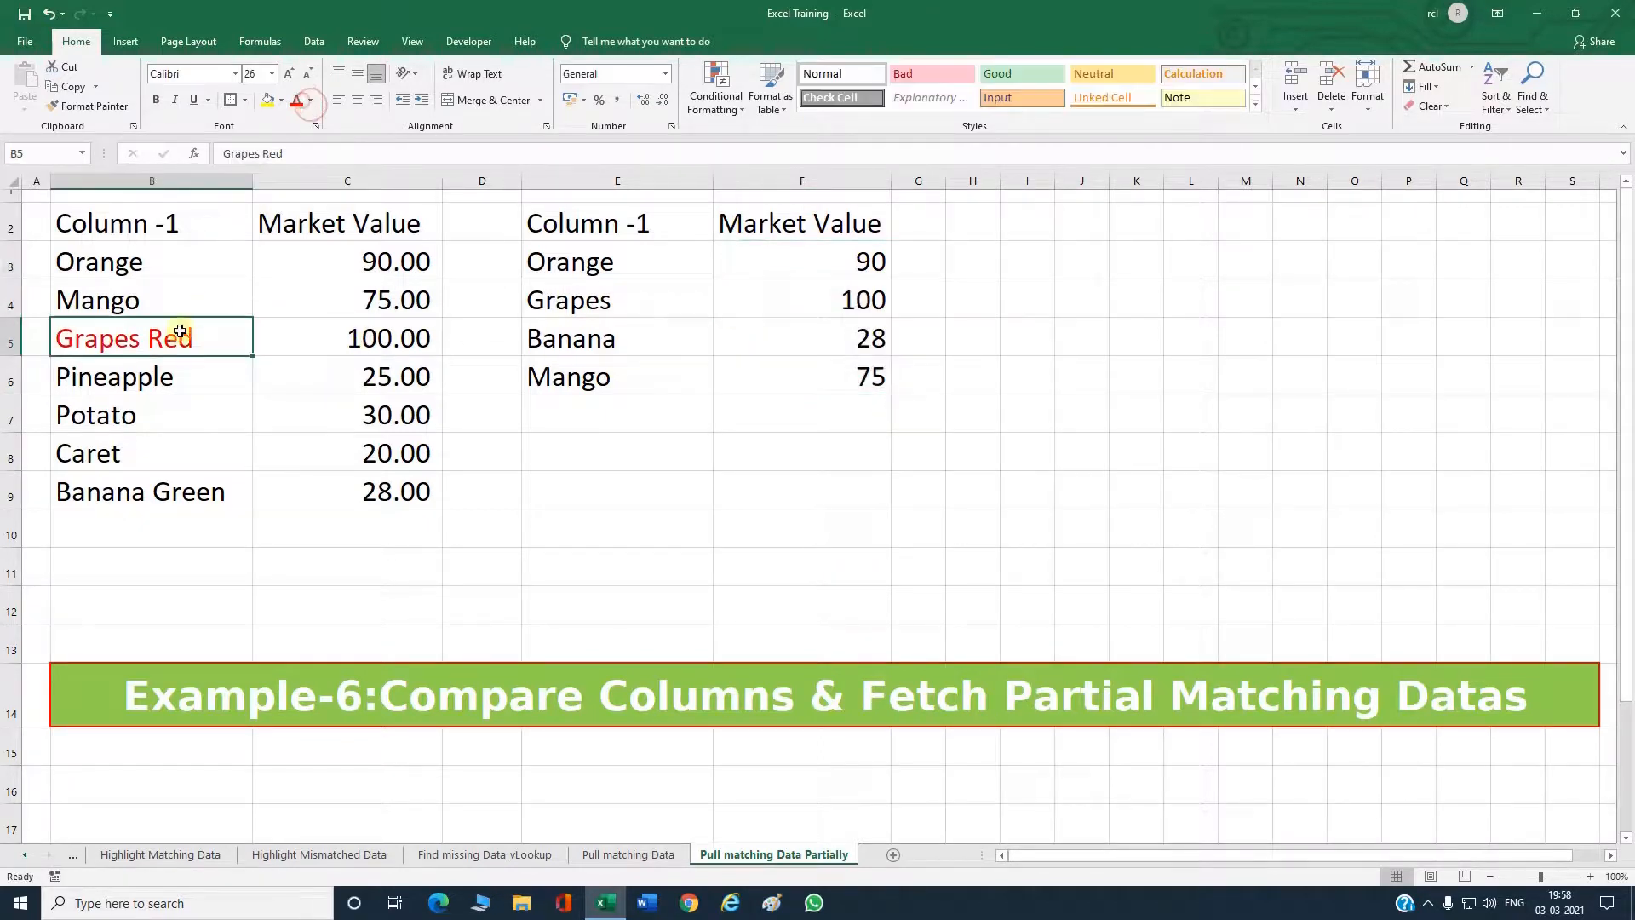
{"action": "left_click", "coordinate": [633, 302]}
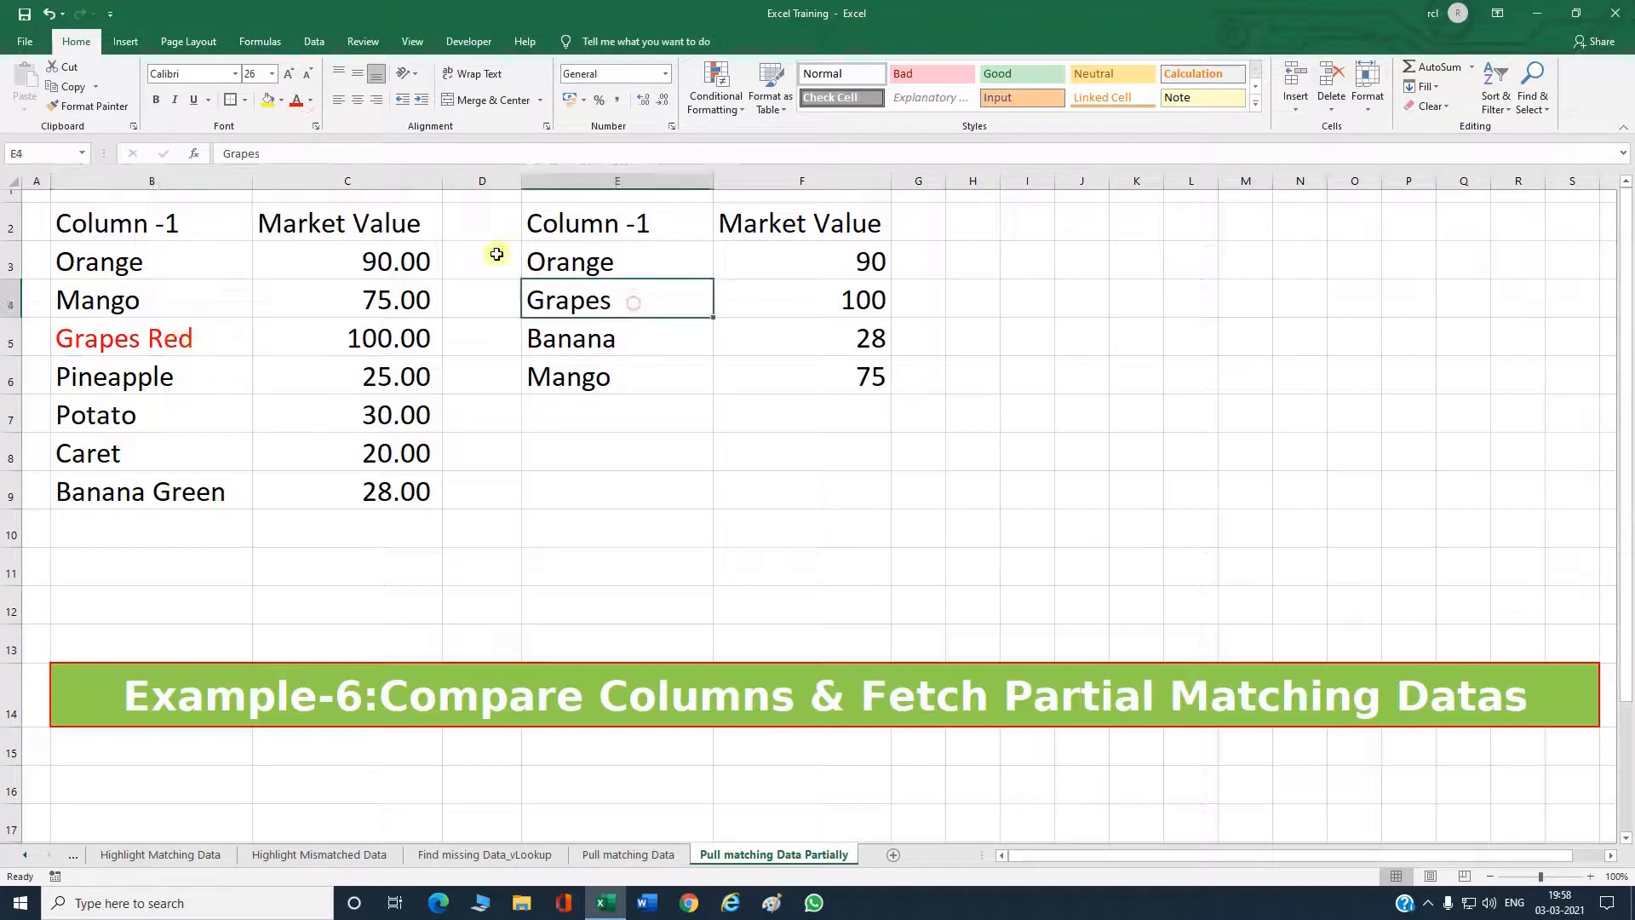
{"action": "left_click", "coordinate": [300, 101]}
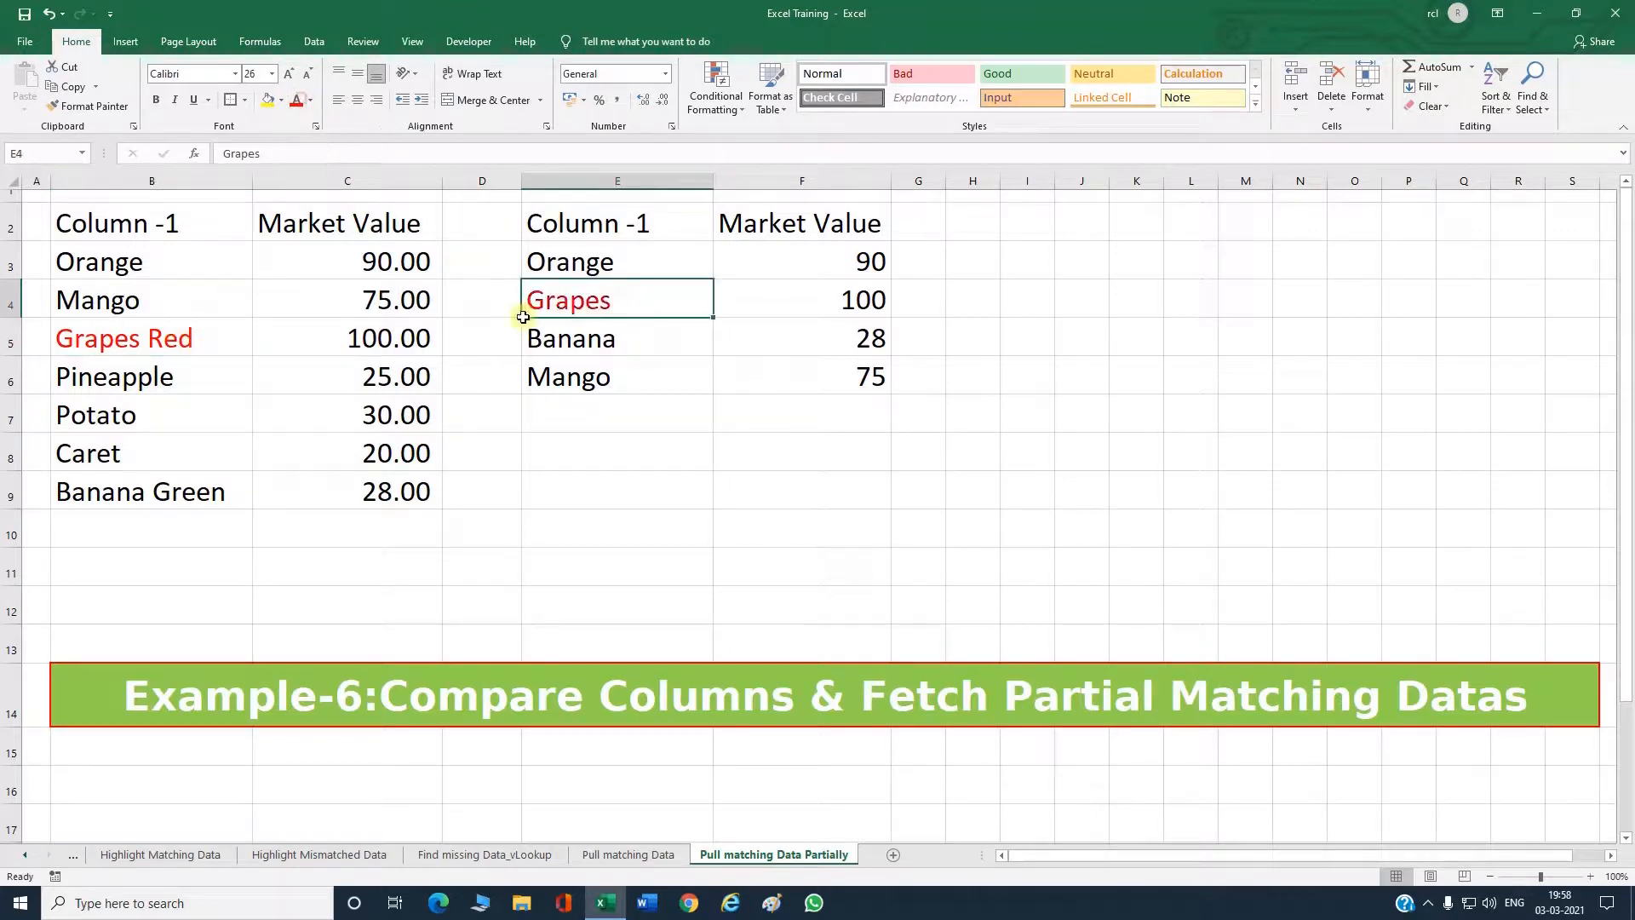
On the "Pull matching Data" sheet, set the font color of both Grapes Red entries, B5 and E7, to red.
{"action": "left_click", "coordinate": [615, 853]}
{"action": "left_click", "coordinate": [153, 347]}
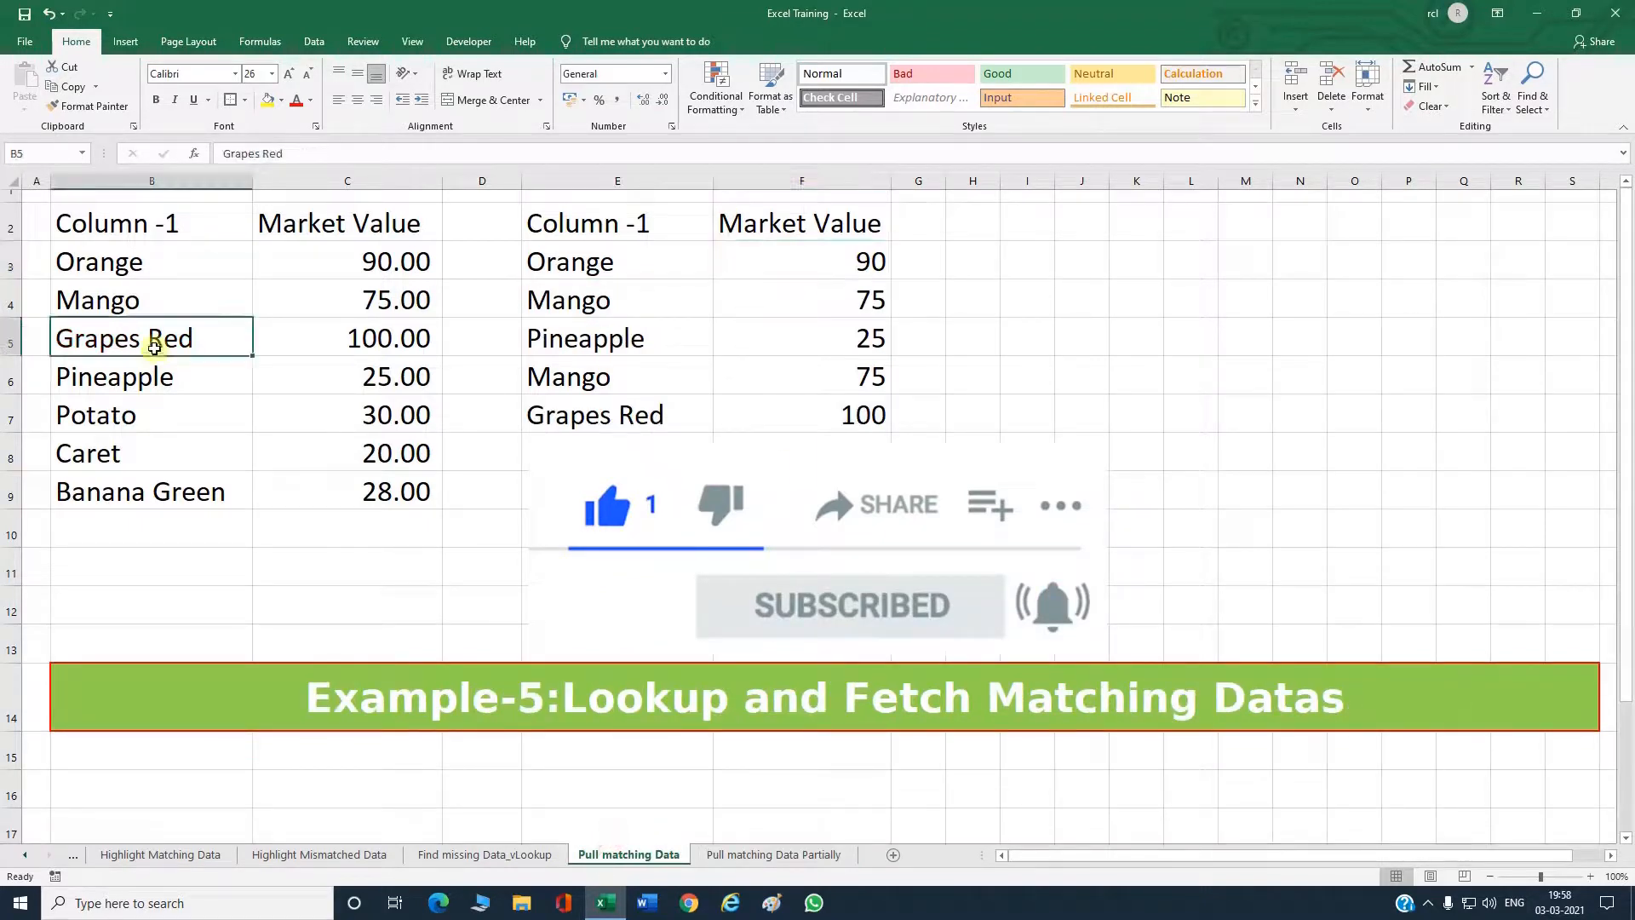
{"action": "left_click", "coordinate": [624, 416], "text": "ctrl"}
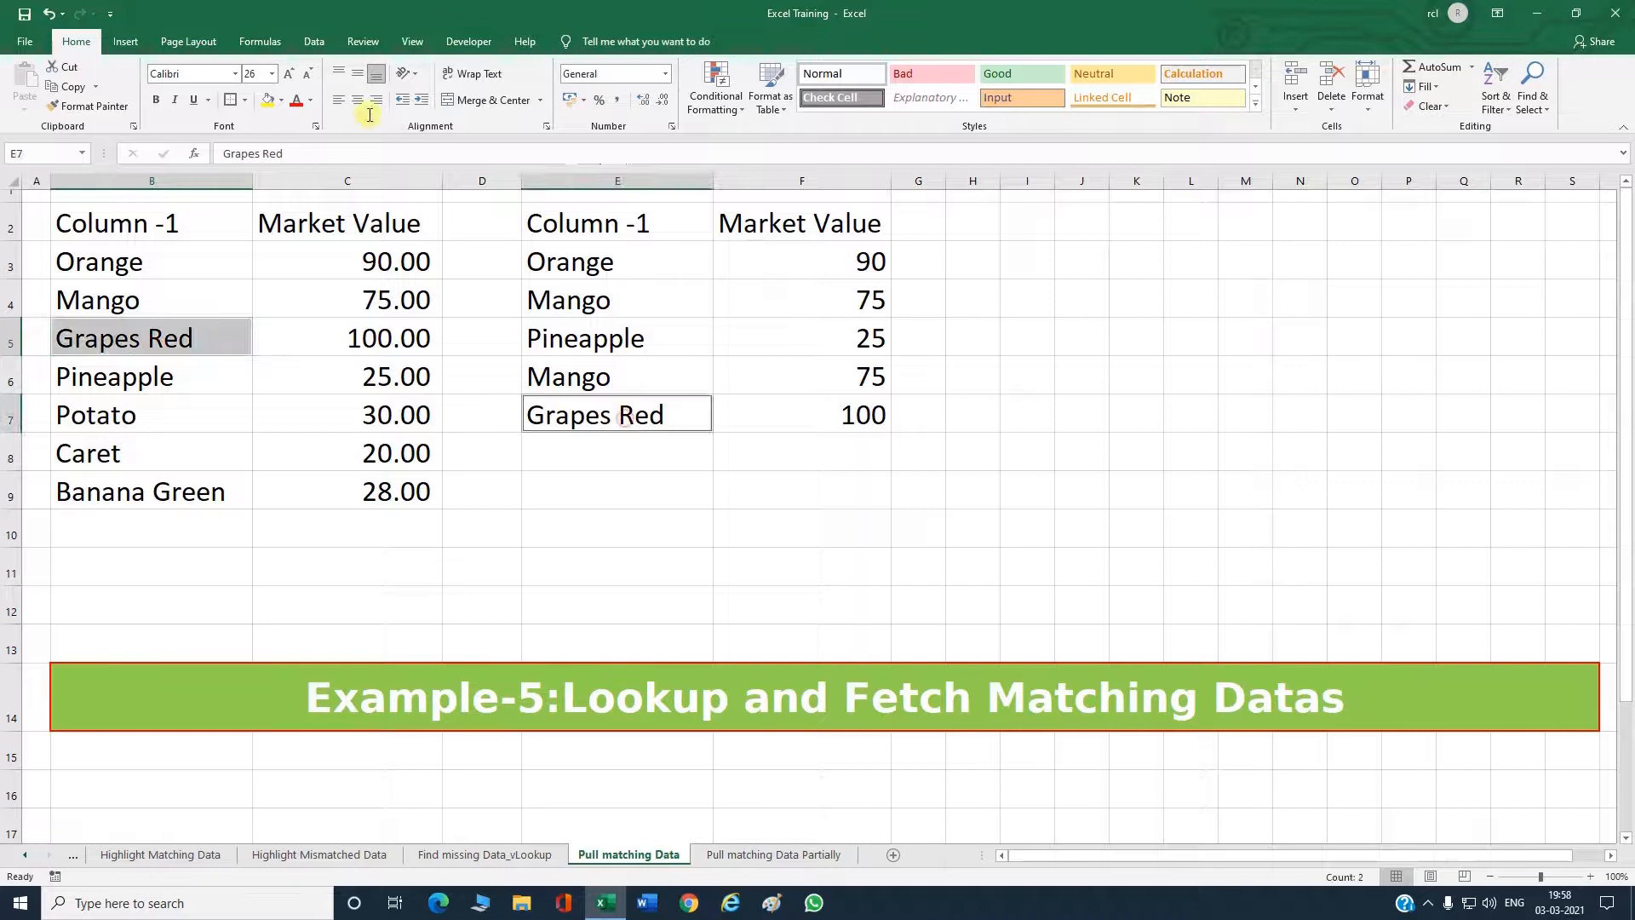
{"action": "left_click", "coordinate": [296, 100]}
{"action": "left_click", "coordinate": [850, 414]}
Shorten the name in B5 to Grapes so it only partially matches the lookup name in E7.
{"action": "double_click", "coordinate": [210, 339]}
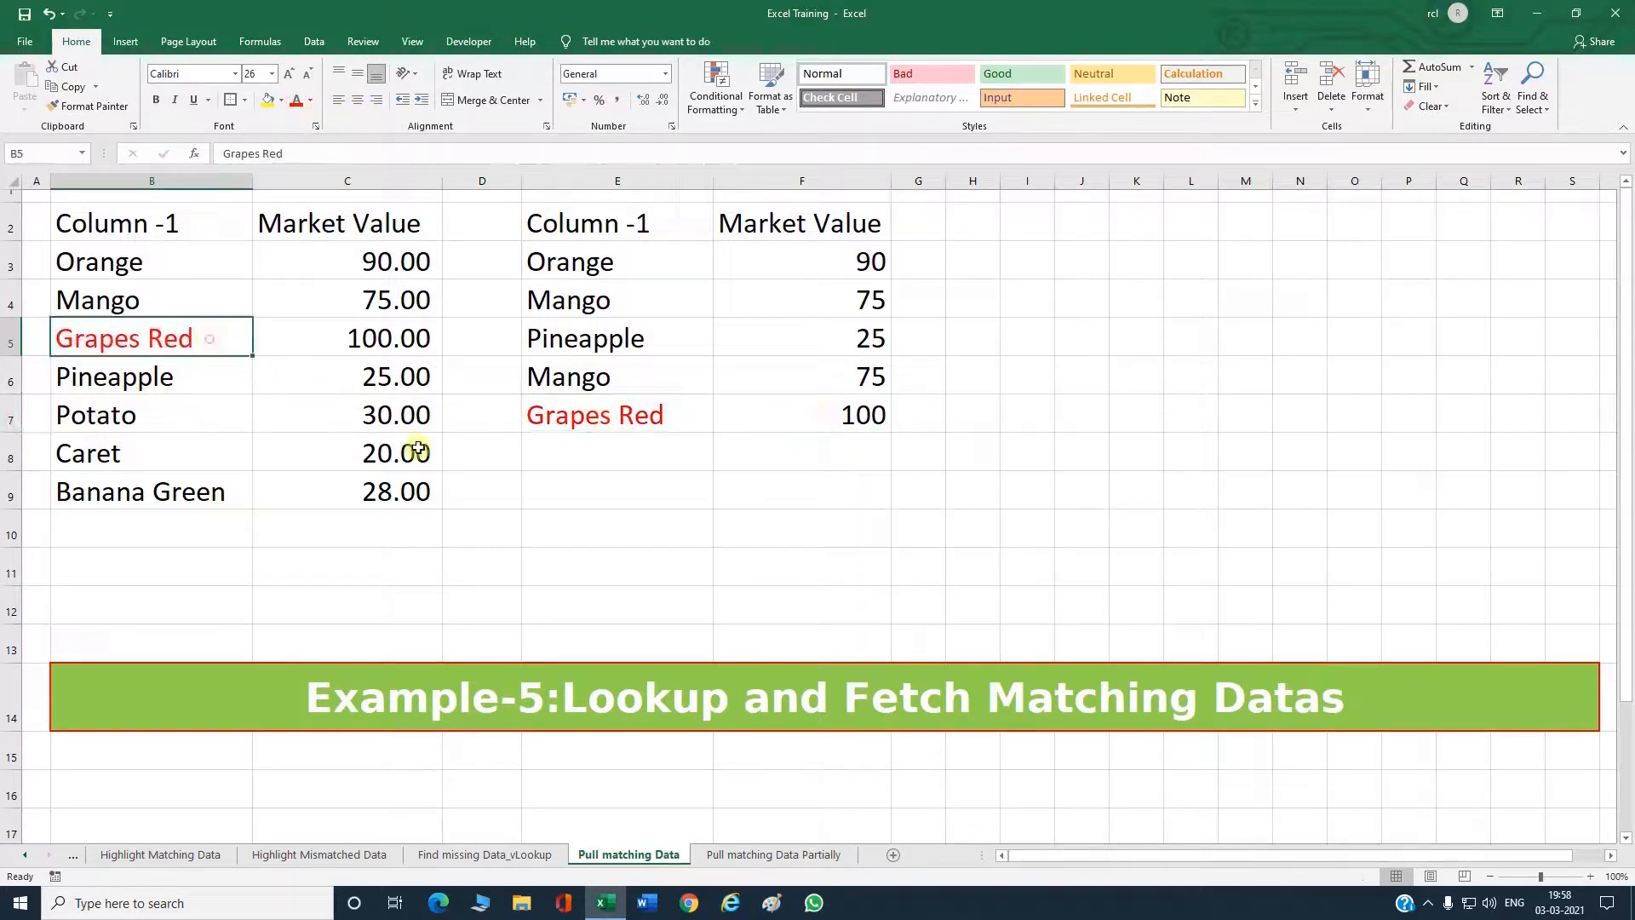
{"action": "key", "text": "BackSpace"}
{"action": "key", "text": "BackSpace"}
{"action": "key", "text": "BackSpace"}
{"action": "key", "text": "BackSpace"}
{"action": "key", "text": "Return"}
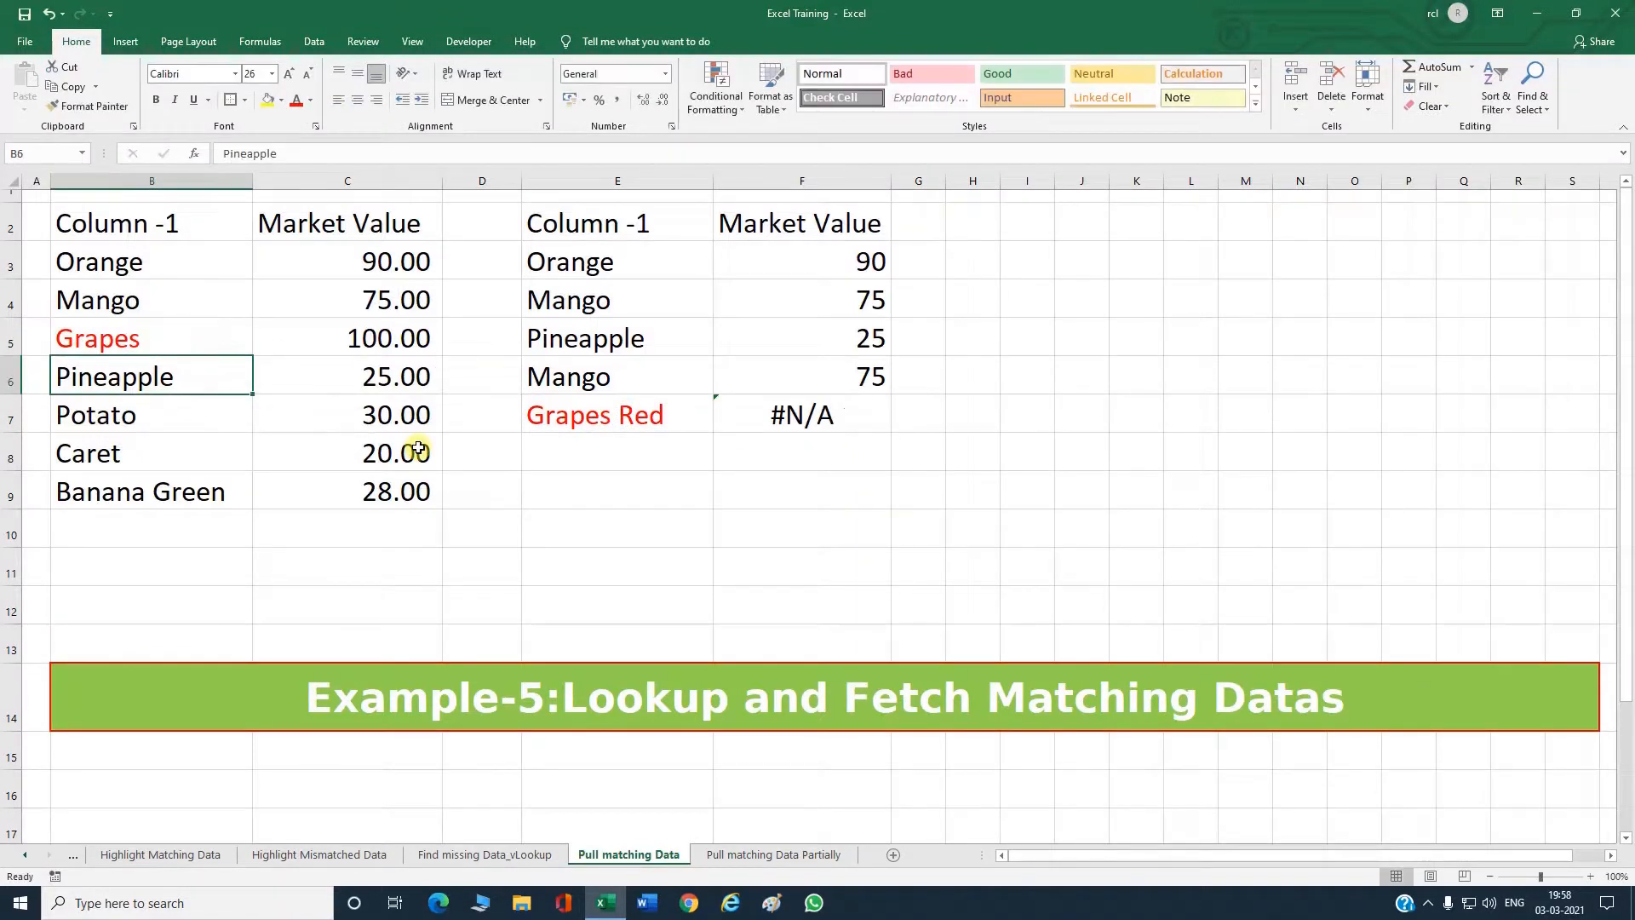
Compare the exact-match VLOOKUP in F7 with the wildcard VLOOKUP in F6 on the "Pull matching Data Partially" sheet.
{"action": "left_click", "coordinate": [852, 412]}
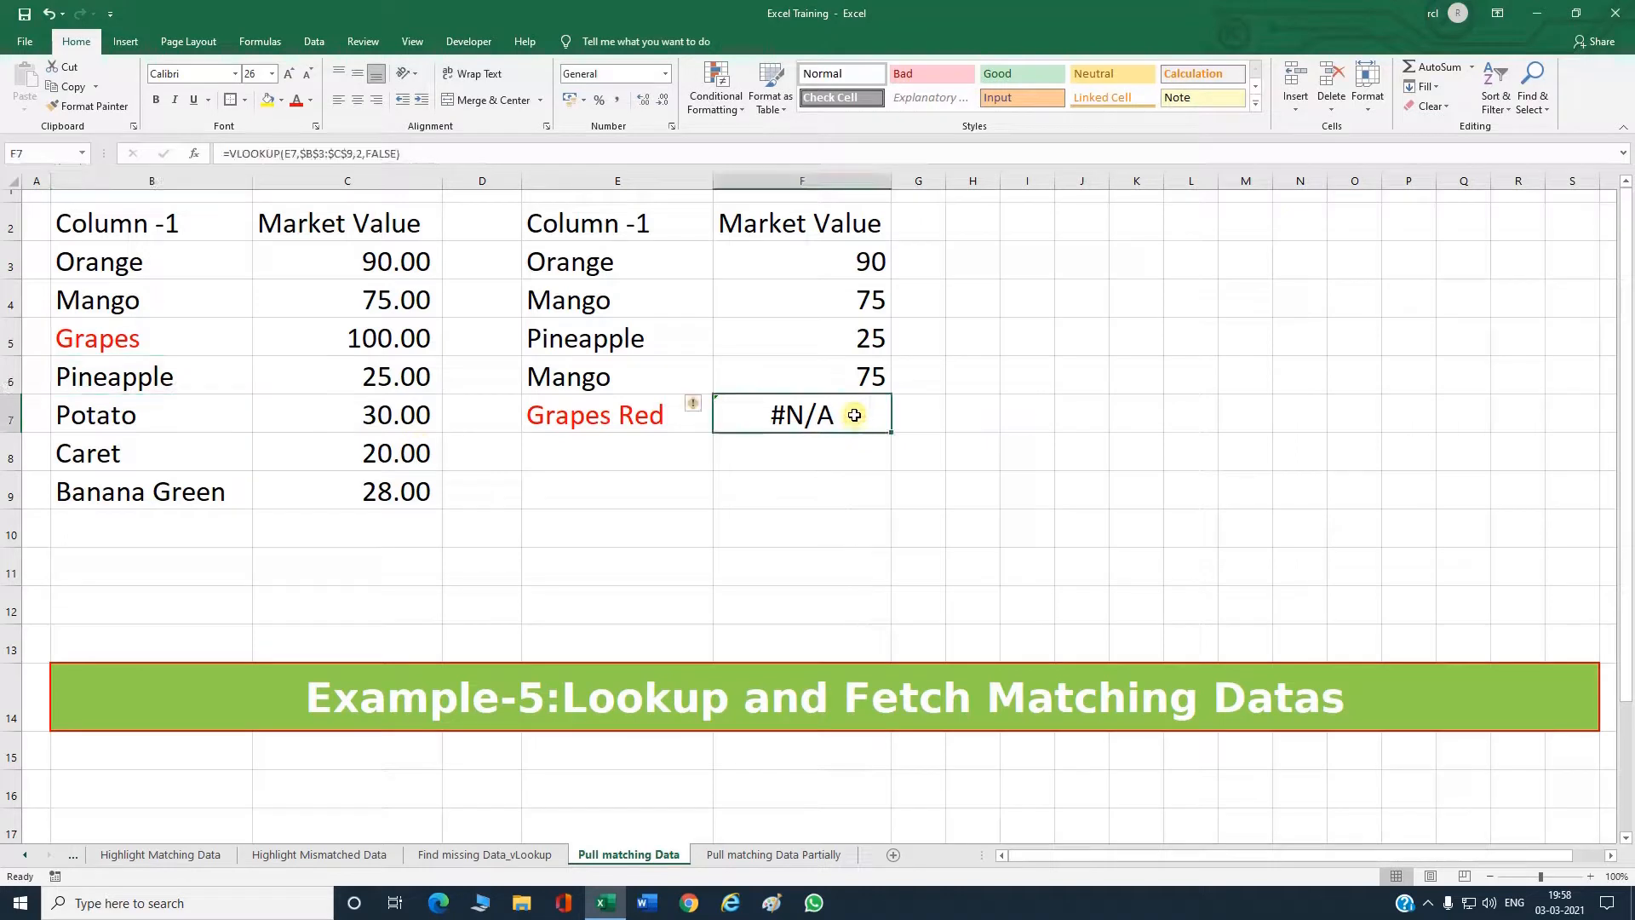
{"action": "left_click", "coordinate": [778, 854]}
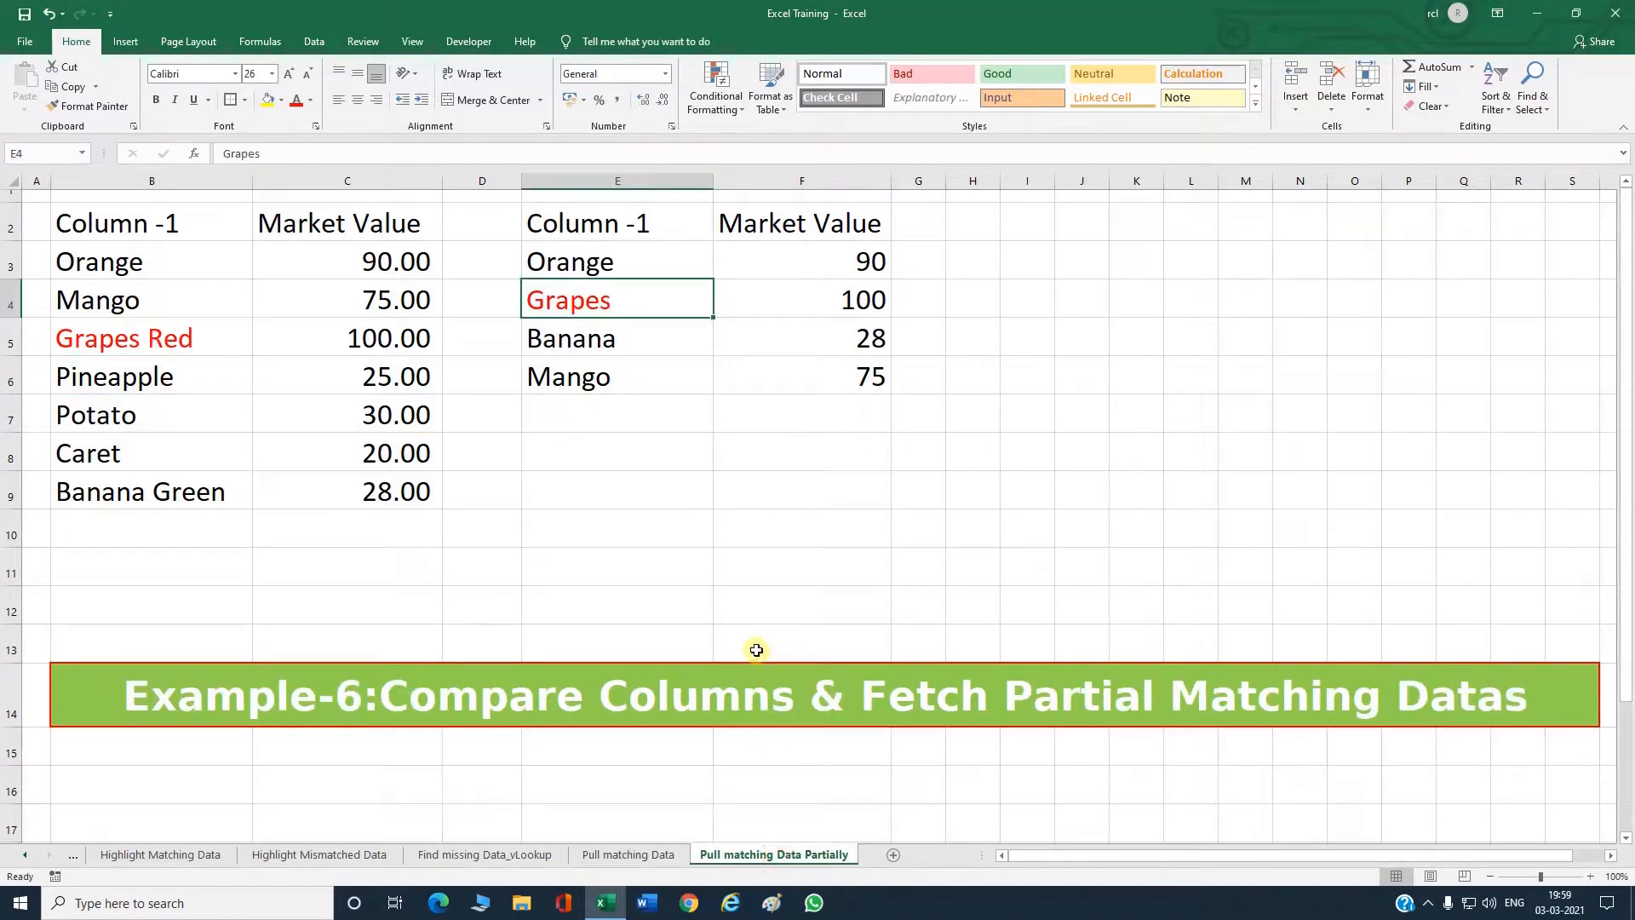
{"action": "left_click", "coordinate": [792, 383]}
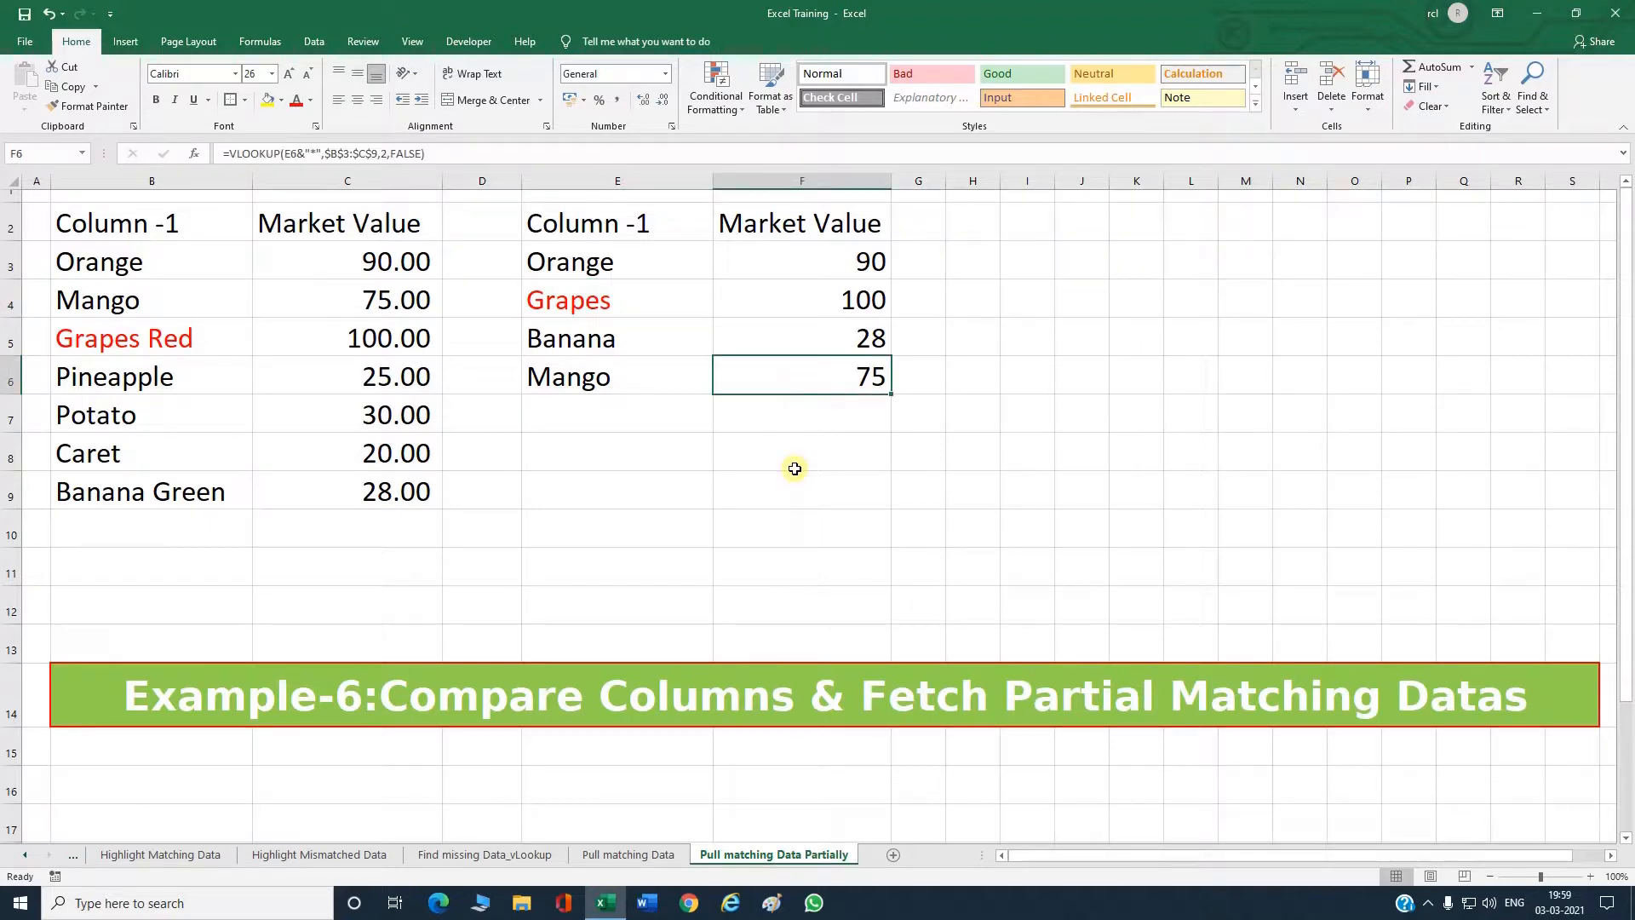